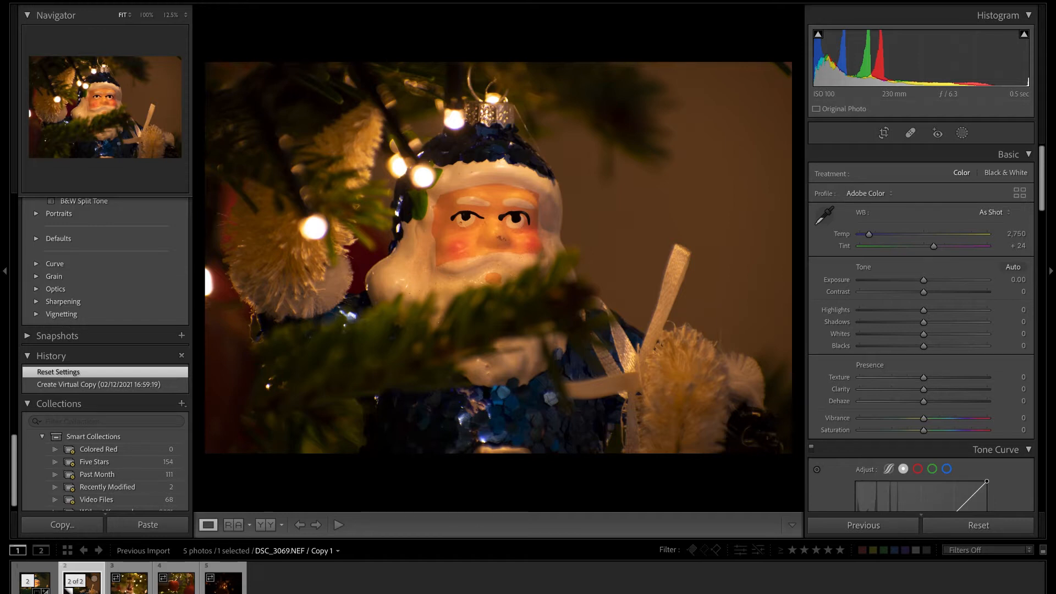
Start the Crop & Straighten tool and set the crop aspect ratio to 4 x 5 / 8 x 10.
{"action": "scroll", "coordinate": [934, 438], "scroll_direction": "down", "scroll_amount": 2}
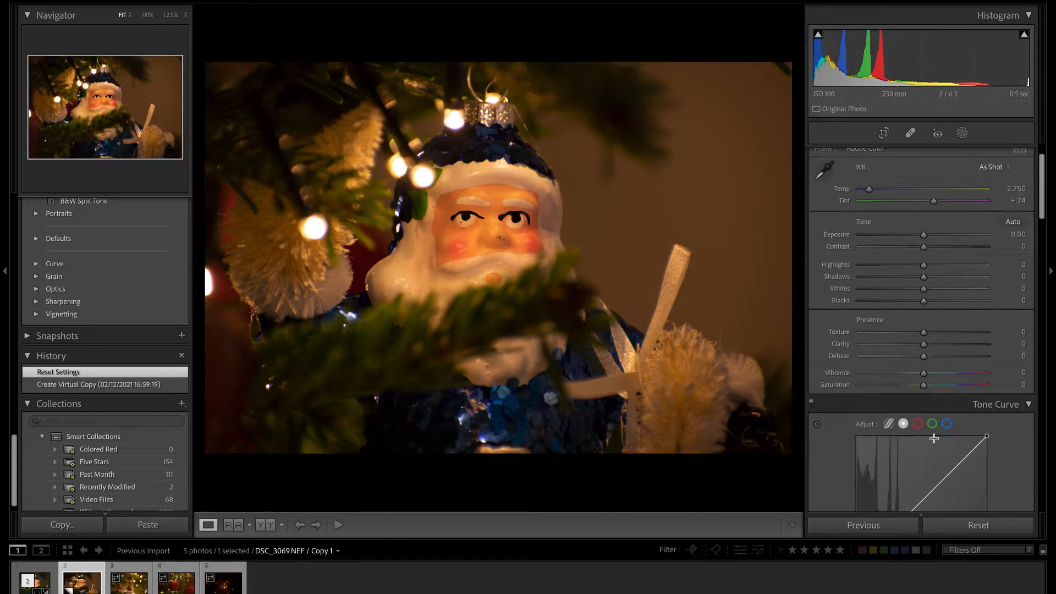
{"action": "scroll", "coordinate": [933, 438], "scroll_direction": "down", "scroll_amount": 8}
{"action": "scroll", "coordinate": [931, 439], "scroll_direction": "up", "scroll_amount": 10}
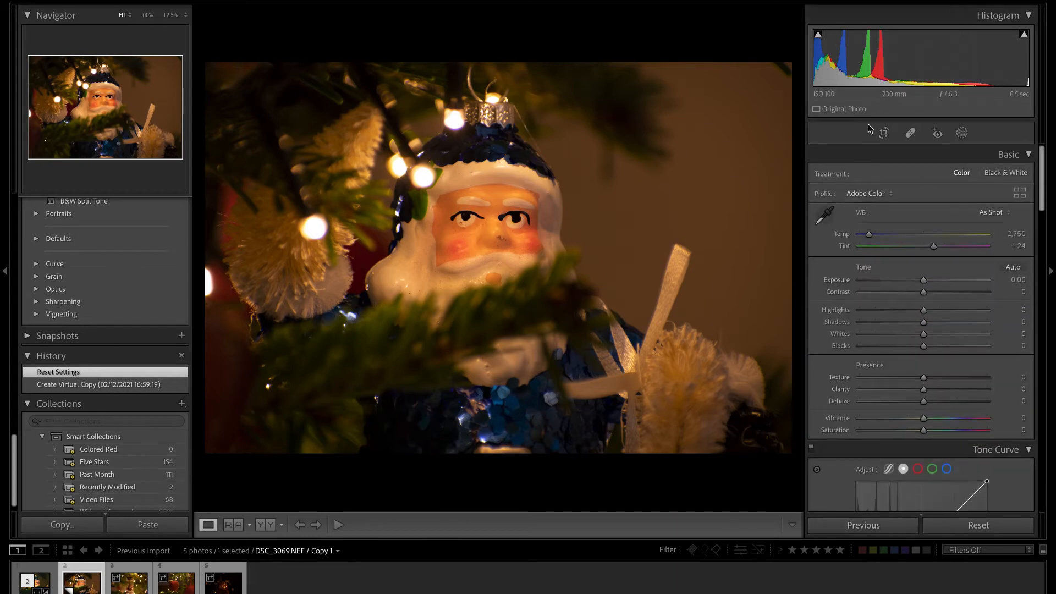
{"action": "left_click", "coordinate": [885, 139]}
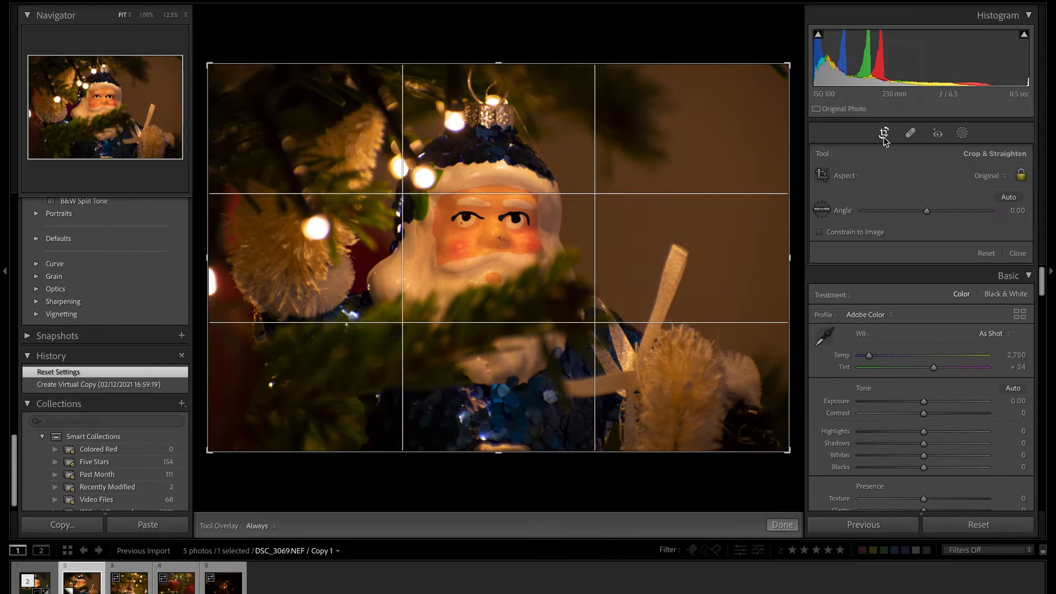
{"action": "left_click", "coordinate": [989, 177]}
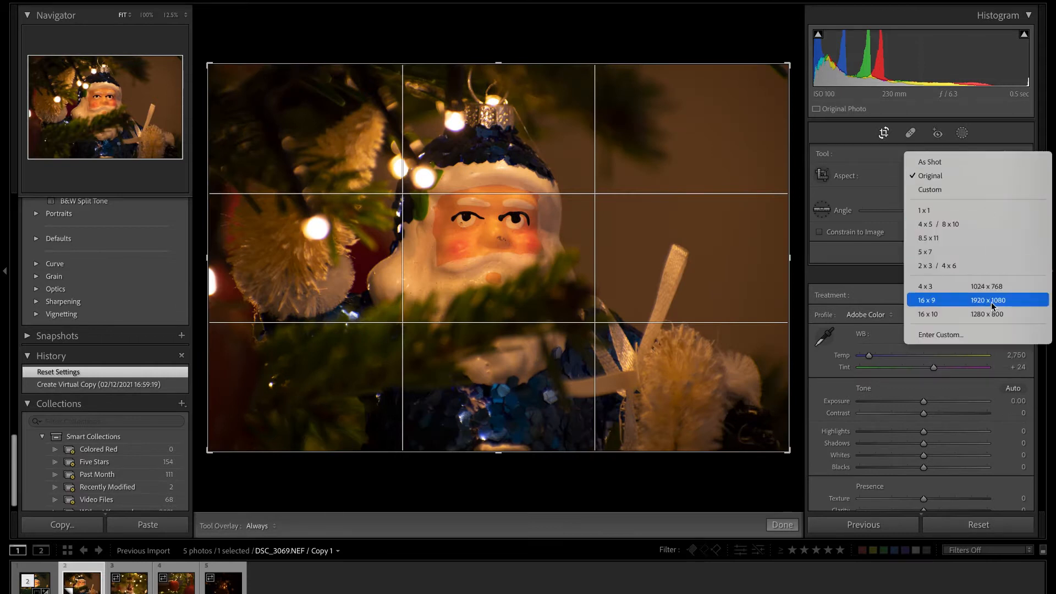
{"action": "key", "text": "Escape"}
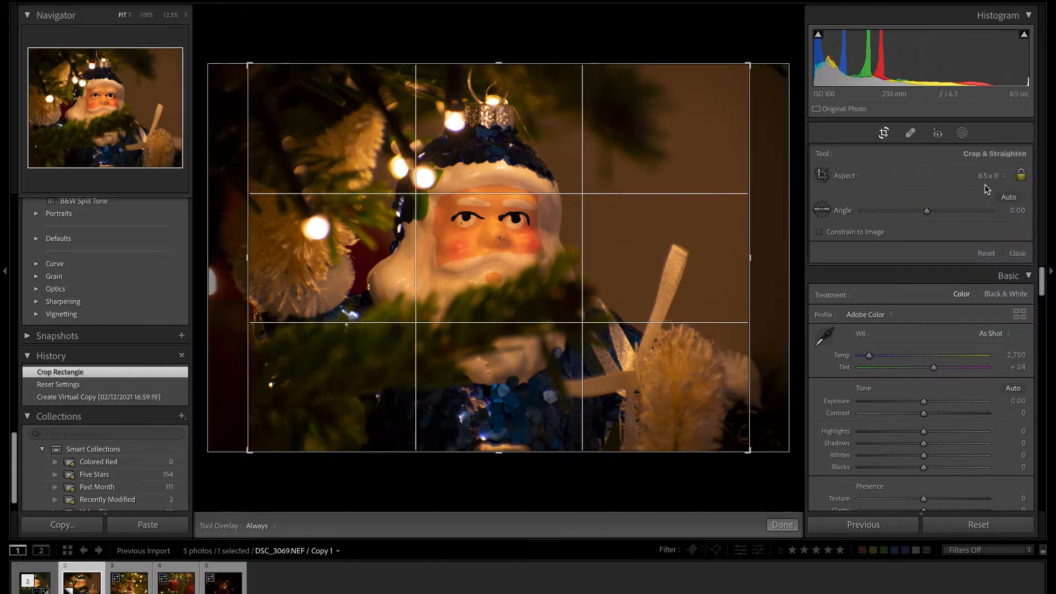
{"action": "left_click", "coordinate": [986, 179]}
{"action": "left_click", "coordinate": [979, 163]}
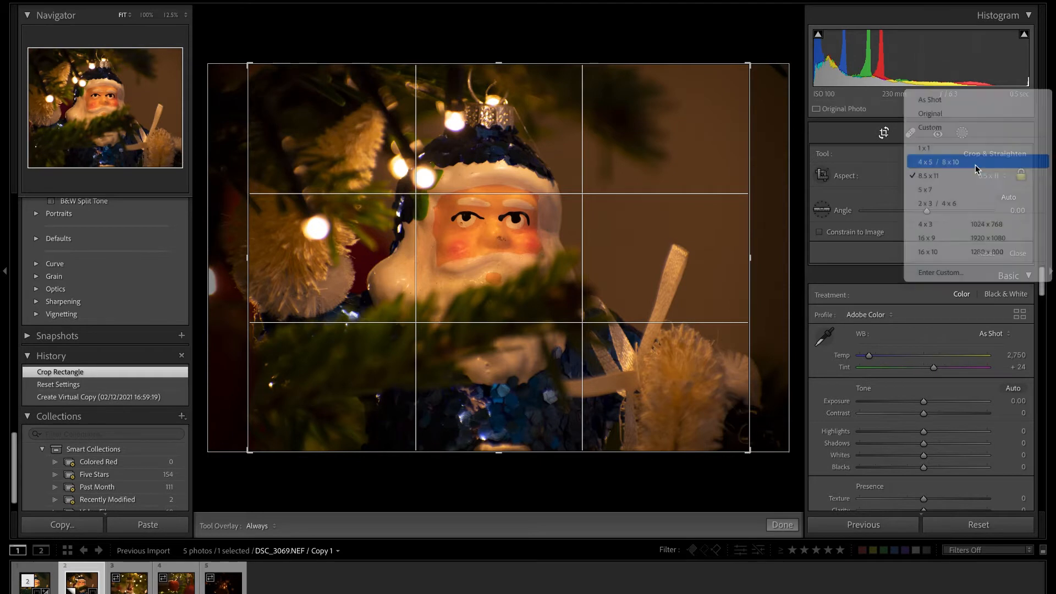
Reposition the photo within the crop frame, tighten the crop around the Santa ornament and apply it.
{"action": "left_click_drag", "start_coordinate": [494, 258], "coordinate": [498, 260]}
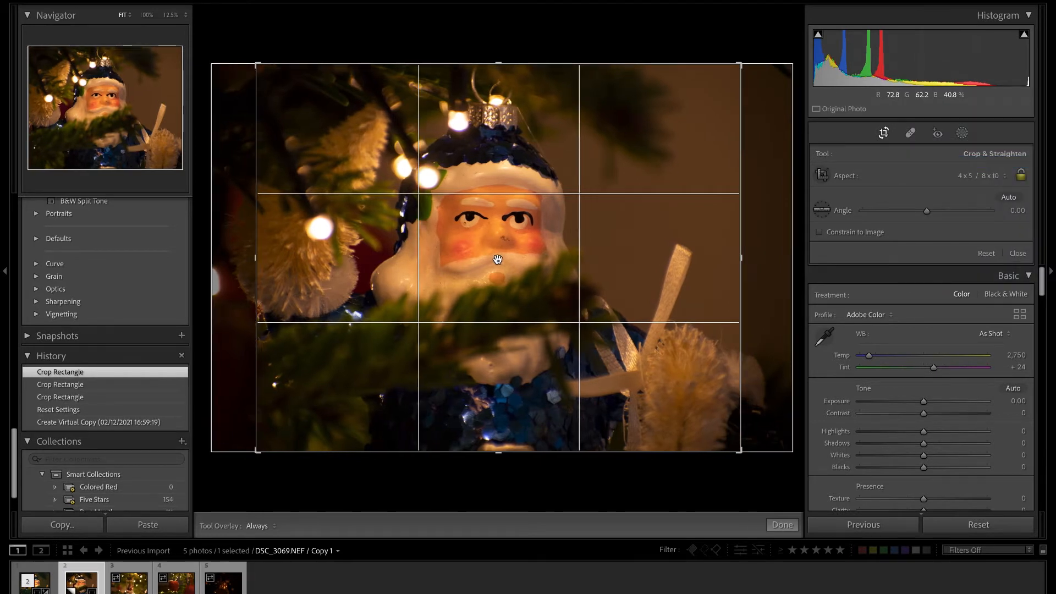
{"action": "left_click_drag", "start_coordinate": [498, 259], "coordinate": [501, 259]}
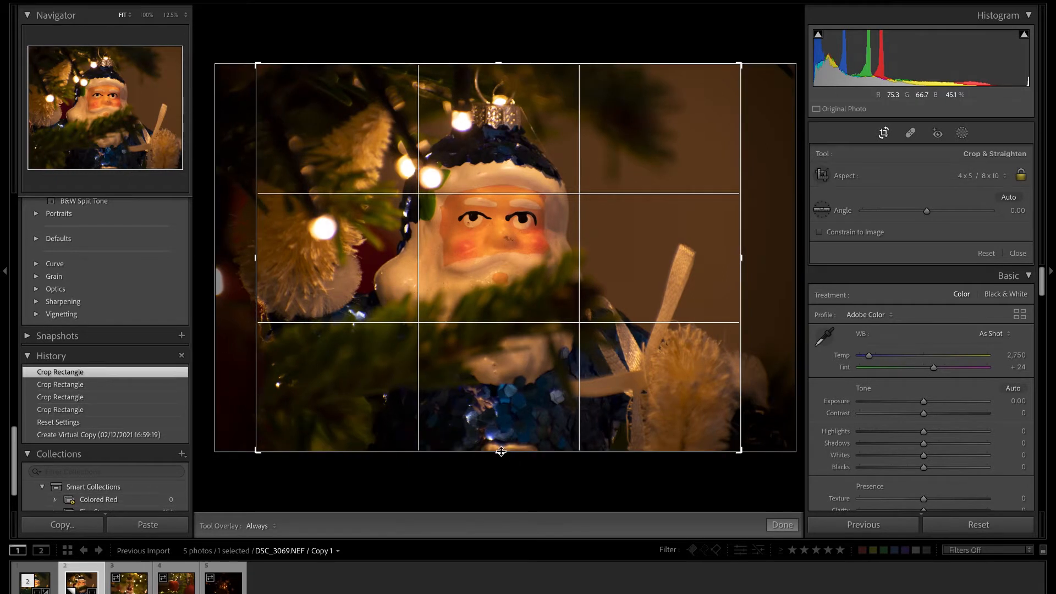
{"action": "left_click_drag", "start_coordinate": [500, 452], "coordinate": [510, 387]}
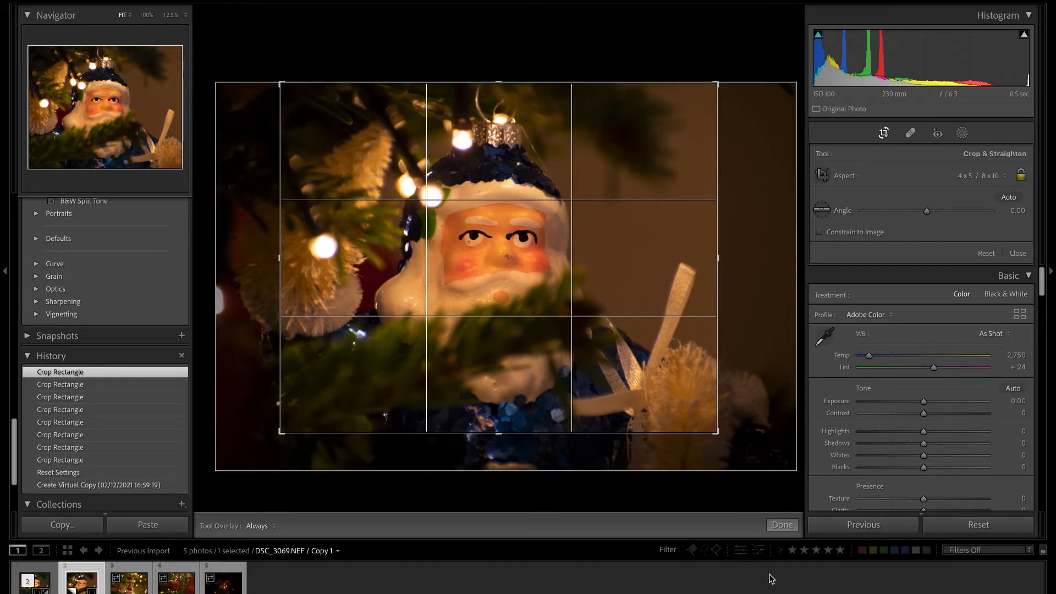
{"action": "left_click", "coordinate": [781, 525]}
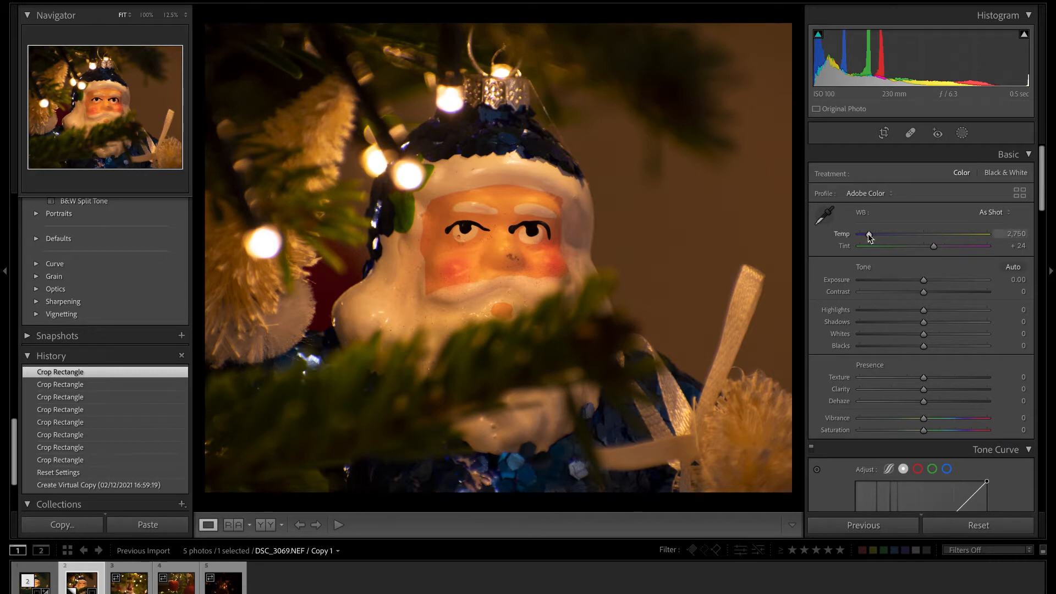
Try a warmer white balance temperature of 3,395 and reset it.
{"action": "left_click_drag", "start_coordinate": [870, 236], "coordinate": [877, 235]}
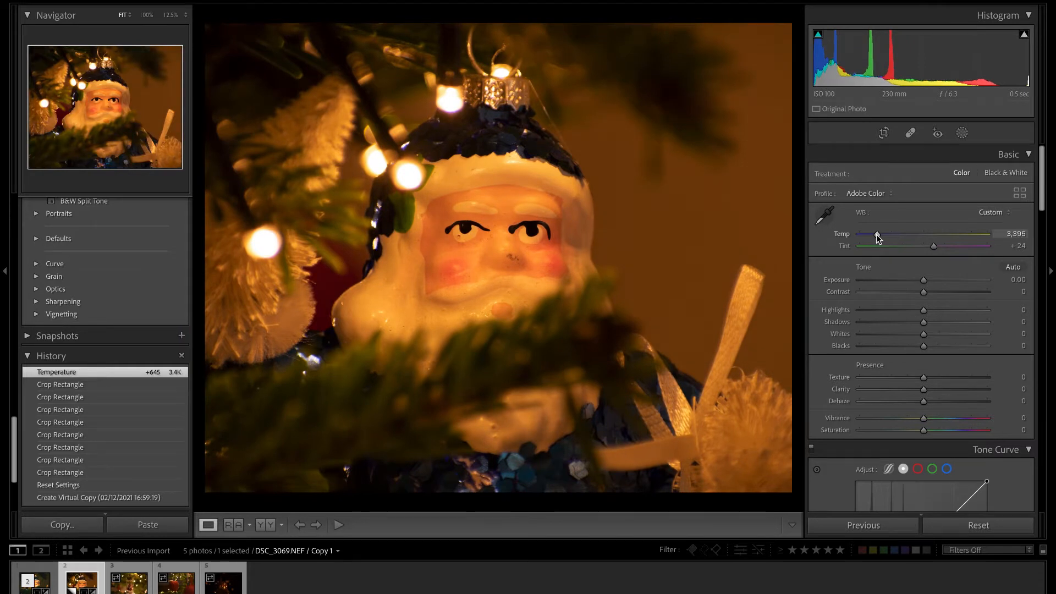
{"action": "double_click", "coordinate": [877, 235]}
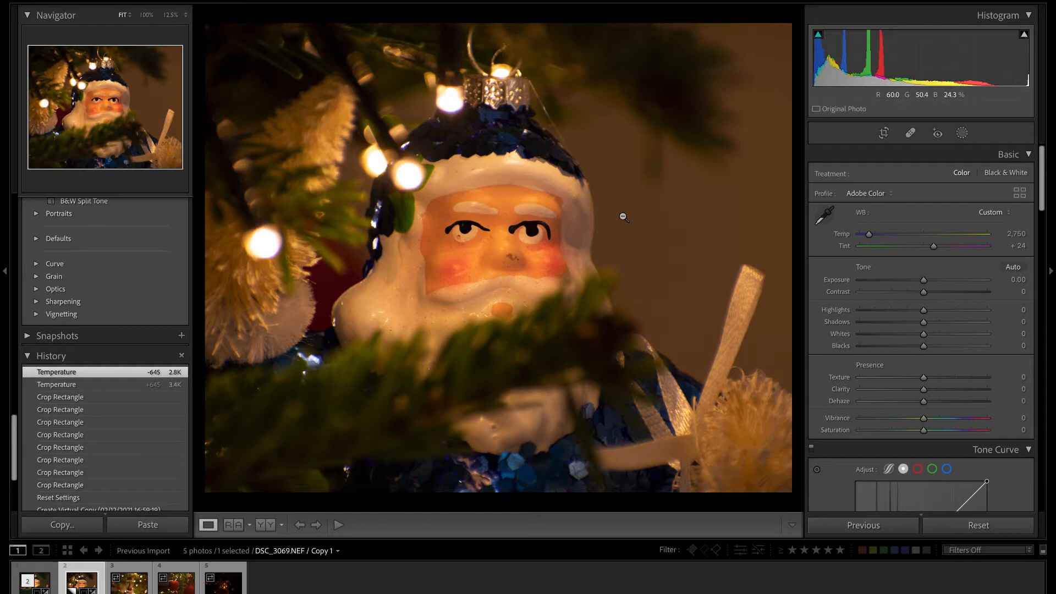
Adjust the basic tone with exposure +0.20, contrast +29, highlights −21 and shadows +24.
{"action": "left_click_drag", "start_coordinate": [926, 282], "coordinate": [928, 282]}
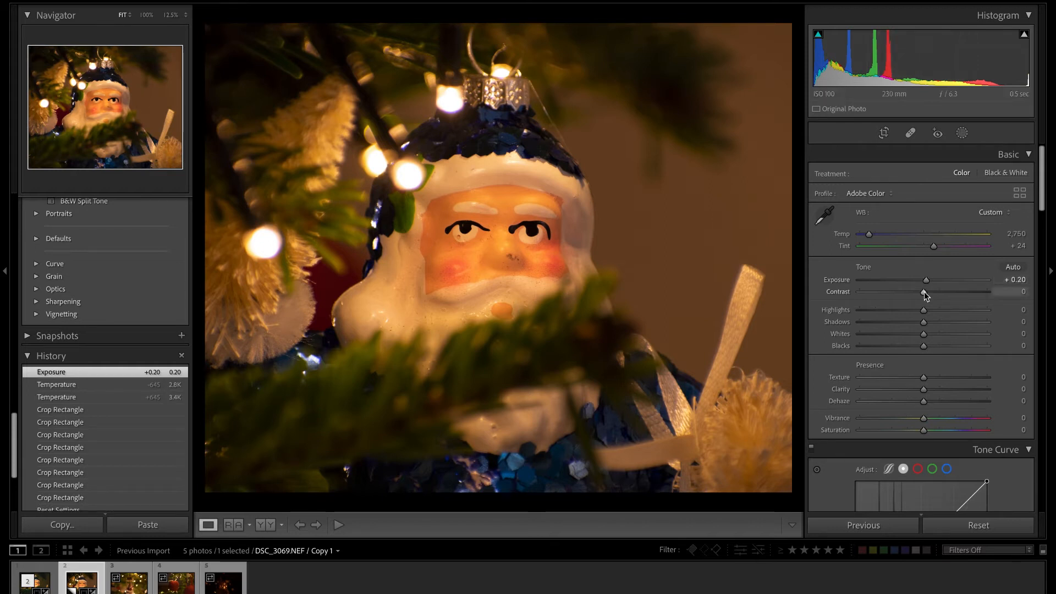
{"action": "left_click_drag", "start_coordinate": [925, 292], "coordinate": [939, 293]}
{"action": "left_click", "coordinate": [943, 293]}
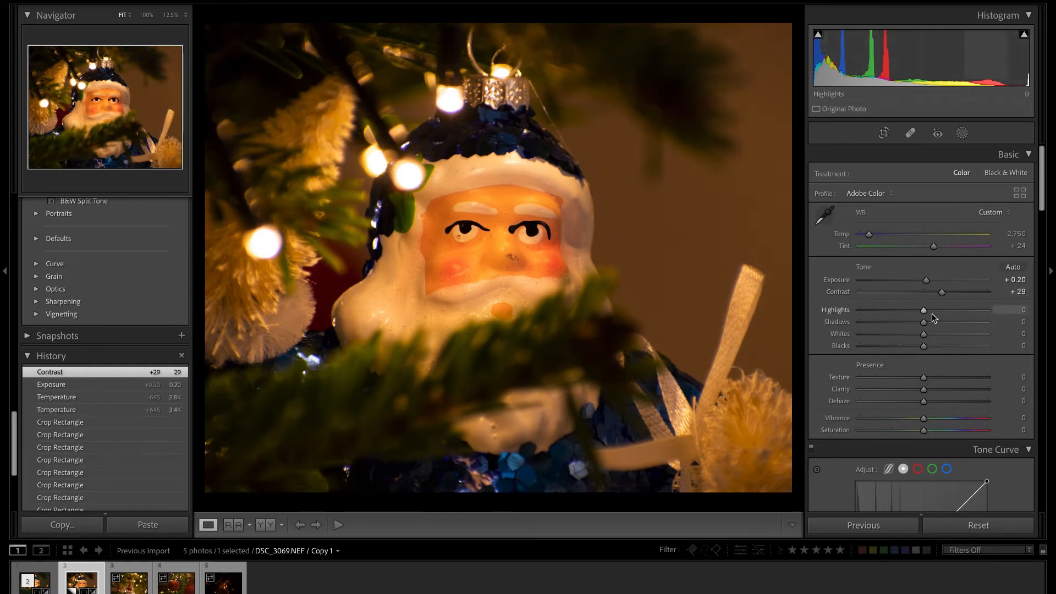
{"action": "left_click_drag", "start_coordinate": [927, 312], "coordinate": [915, 314]}
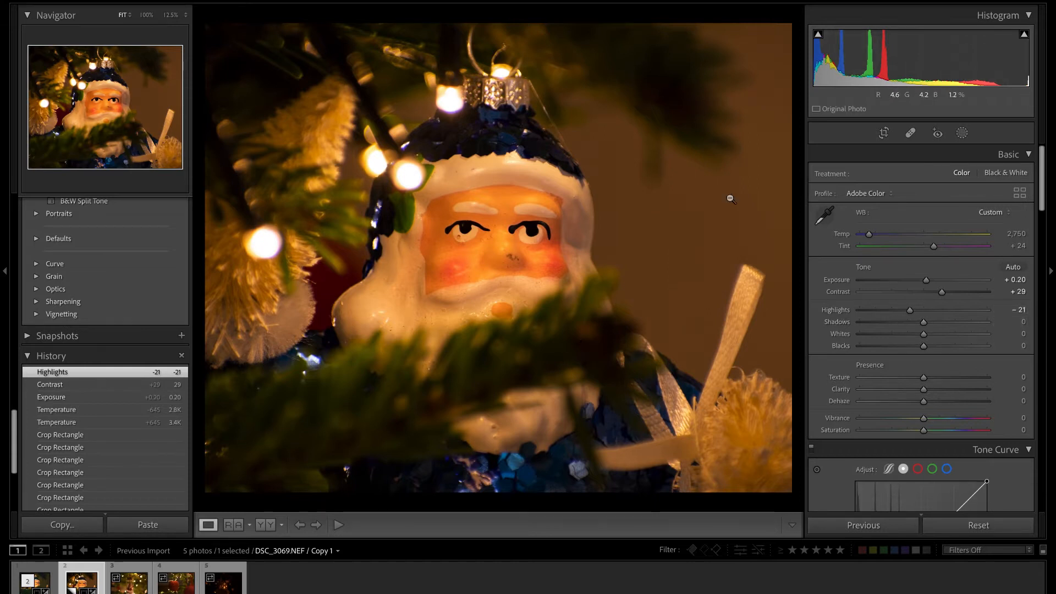
{"action": "mouse_move", "coordinate": [925, 325]}
{"action": "left_mouse_down"}
{"action": "mouse_move", "coordinate": [1006, 333]}
{"action": "mouse_move", "coordinate": [948, 338]}
{"action": "mouse_move", "coordinate": [940, 329]}
{"action": "left_mouse_up"}
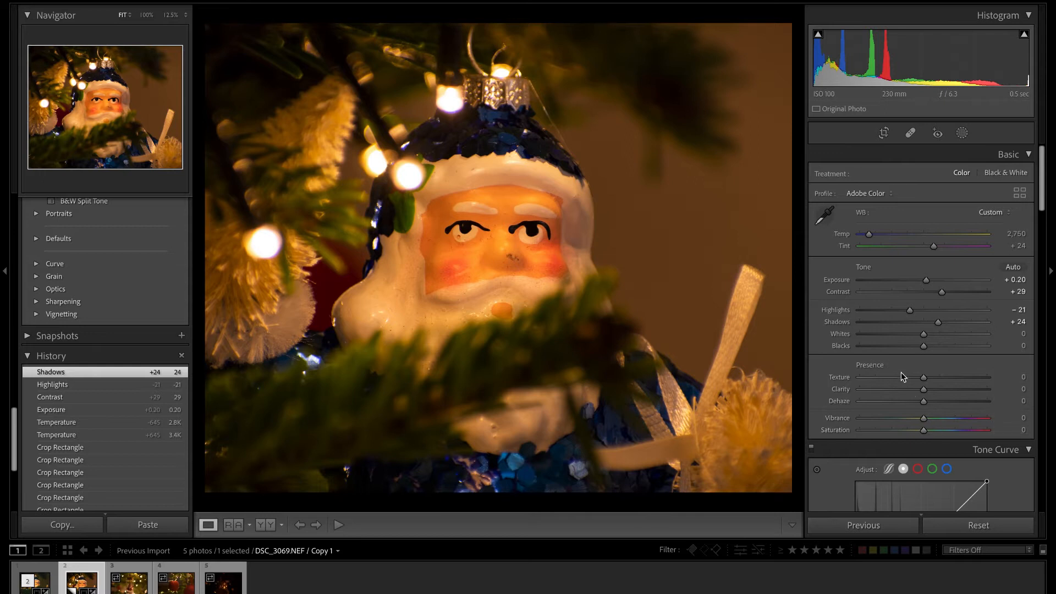
Shape the point curve into an S with the black point raised to 12, shadows at 62/49, midtones at 143/137 and a lowered white point.
{"action": "scroll", "coordinate": [902, 372], "scroll_direction": "down", "scroll_amount": 4}
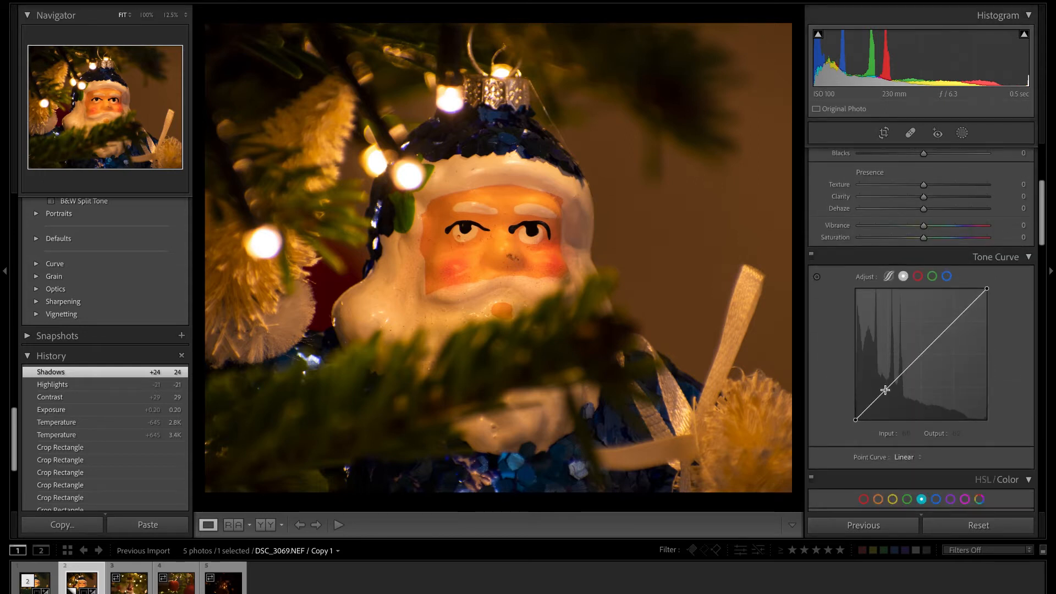
{"action": "left_click_drag", "start_coordinate": [884, 392], "coordinate": [888, 395]}
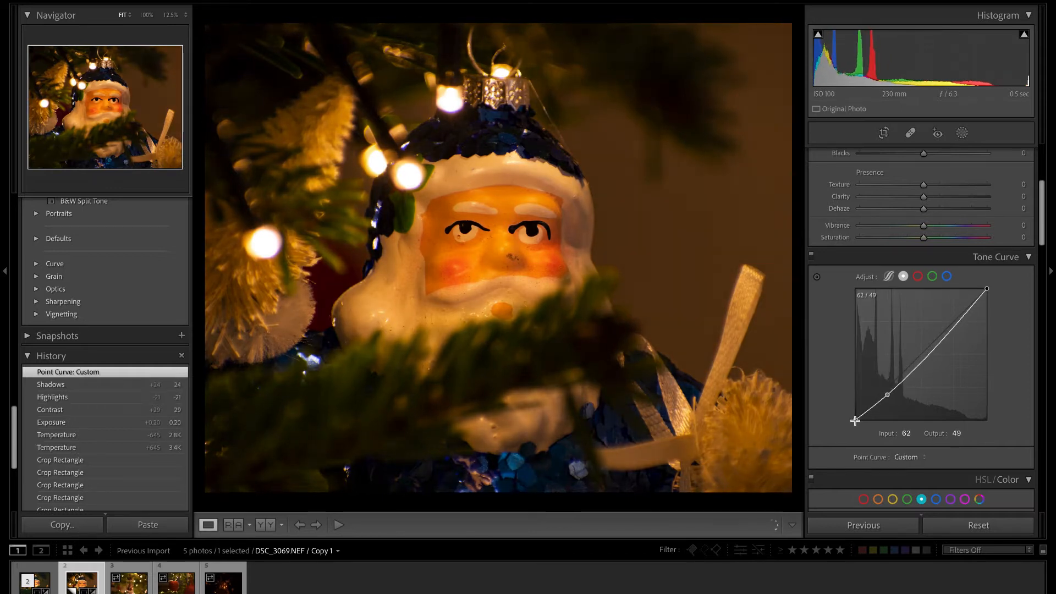
{"action": "left_click_drag", "start_coordinate": [856, 418], "coordinate": [855, 416]}
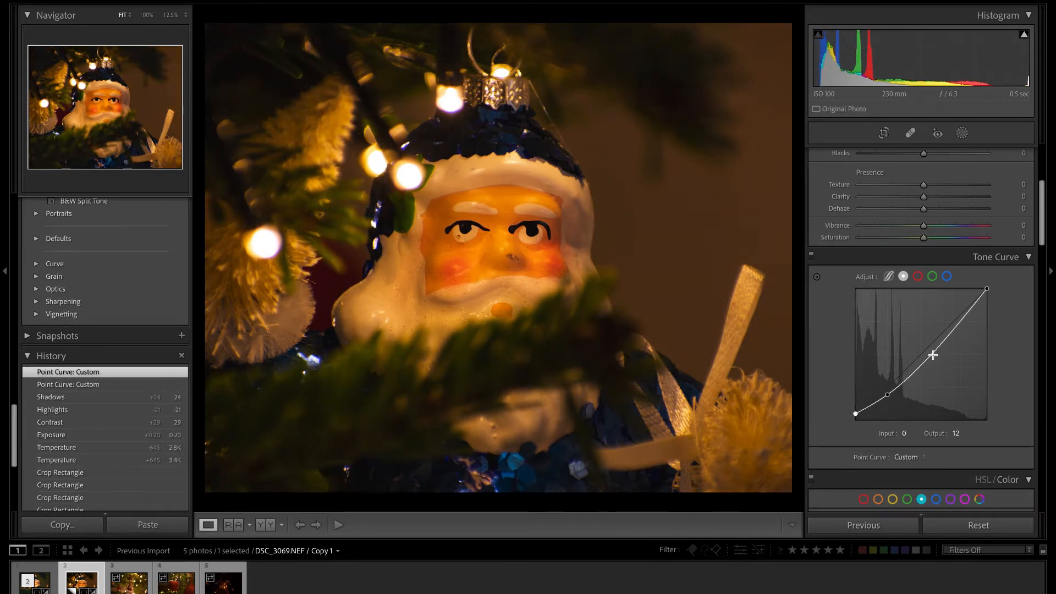
{"action": "left_click_drag", "start_coordinate": [934, 355], "coordinate": [926, 346]}
{"action": "left_click_drag", "start_coordinate": [964, 312], "coordinate": [990, 297]}
{"action": "left_click_drag", "start_coordinate": [926, 346], "coordinate": [930, 350]}
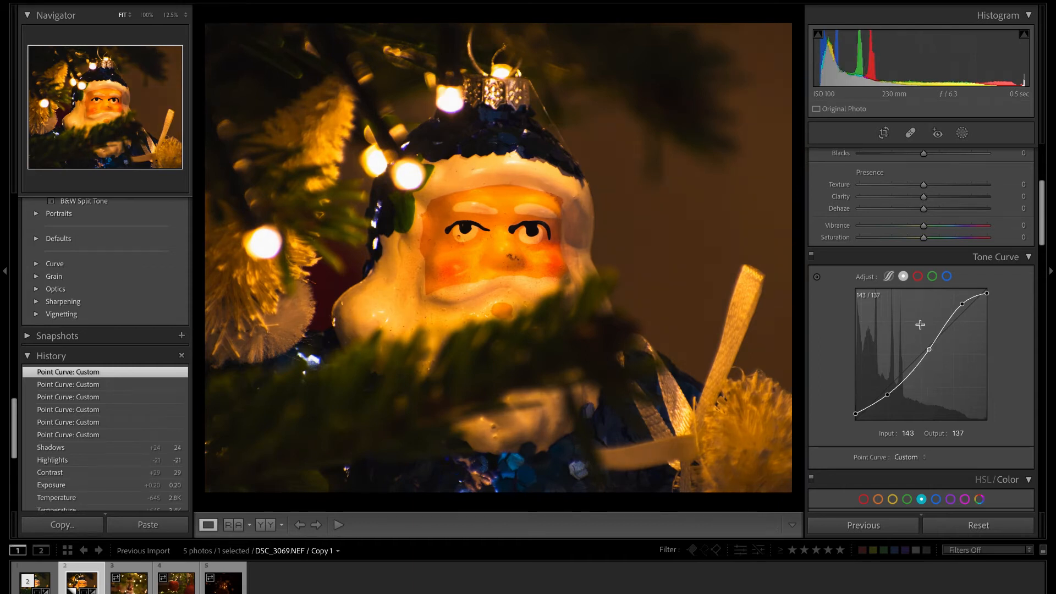
Soften the photo with clarity −14 and dehaze −7, and compare it with the before view.
{"action": "scroll", "coordinate": [933, 255], "scroll_direction": "up", "scroll_amount": 5}
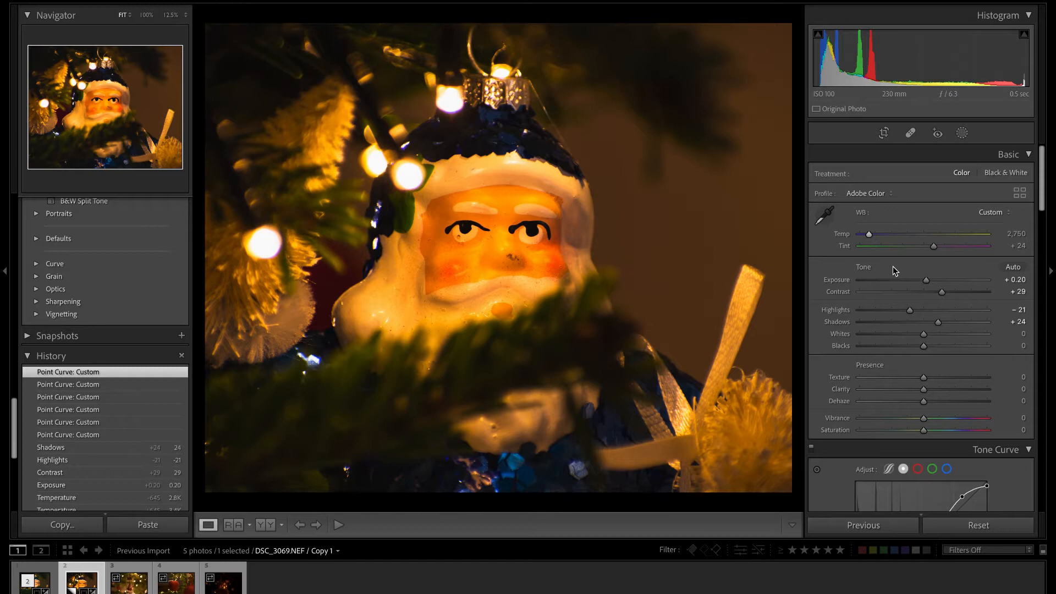
{"action": "scroll", "coordinate": [942, 351], "scroll_direction": "down", "scroll_amount": 1}
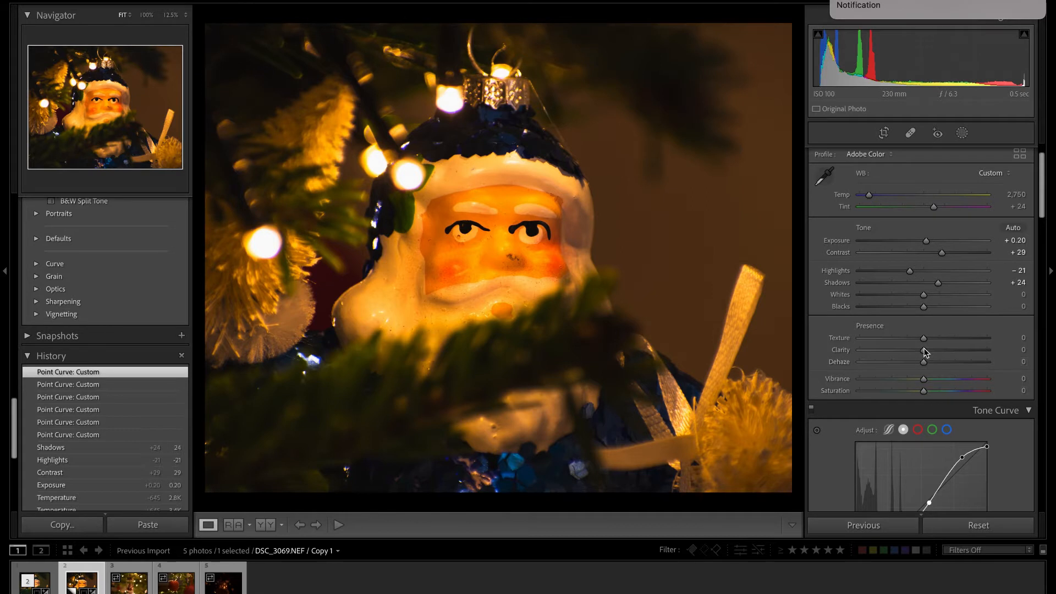
{"action": "left_click_drag", "start_coordinate": [925, 353], "coordinate": [972, 349]}
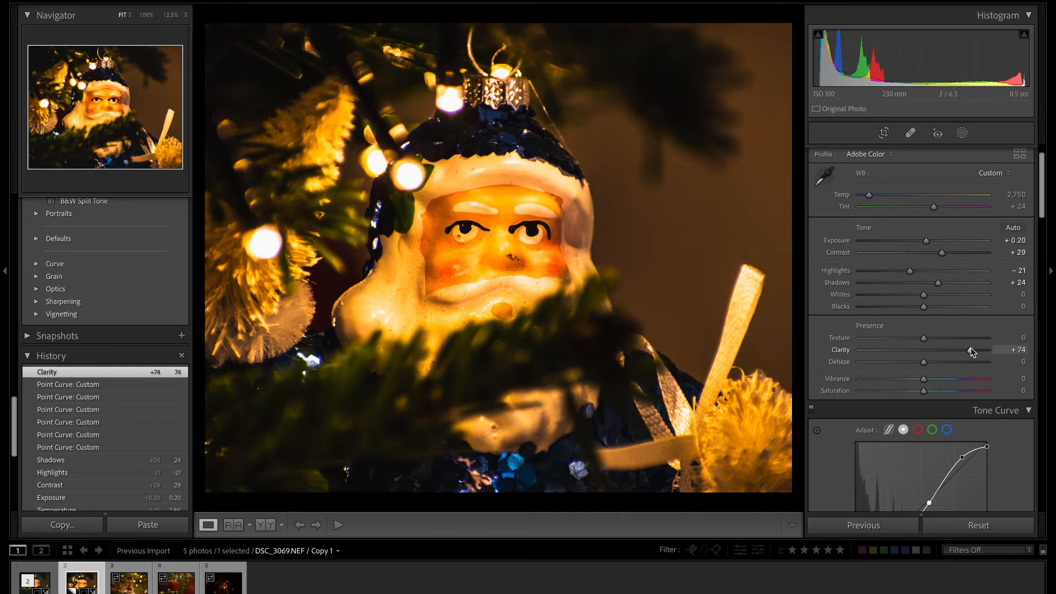
{"action": "left_click_drag", "start_coordinate": [972, 350], "coordinate": [923, 369]}
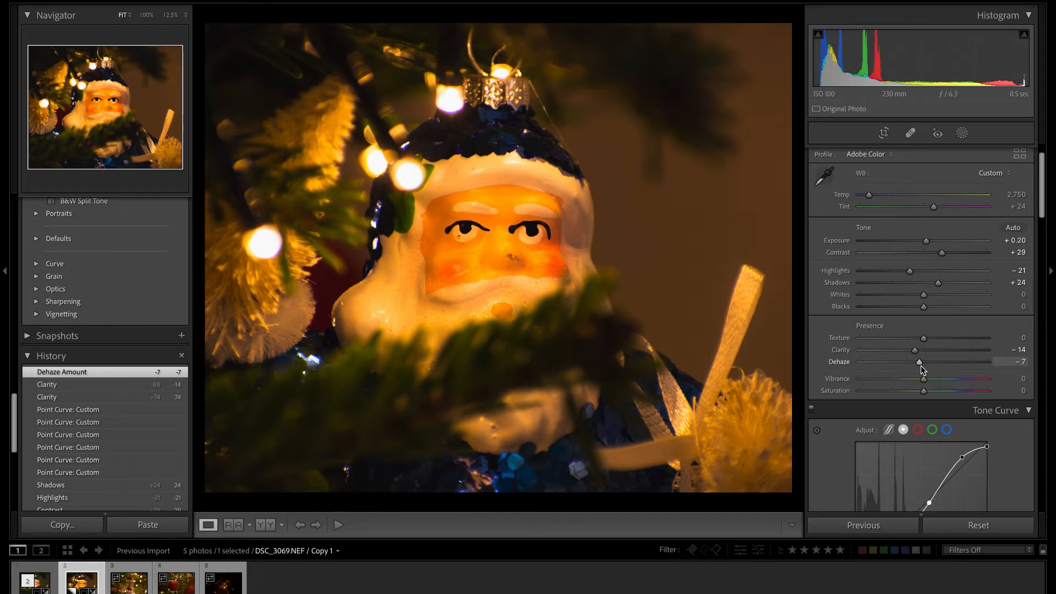
{"action": "key", "text": "backslash"}
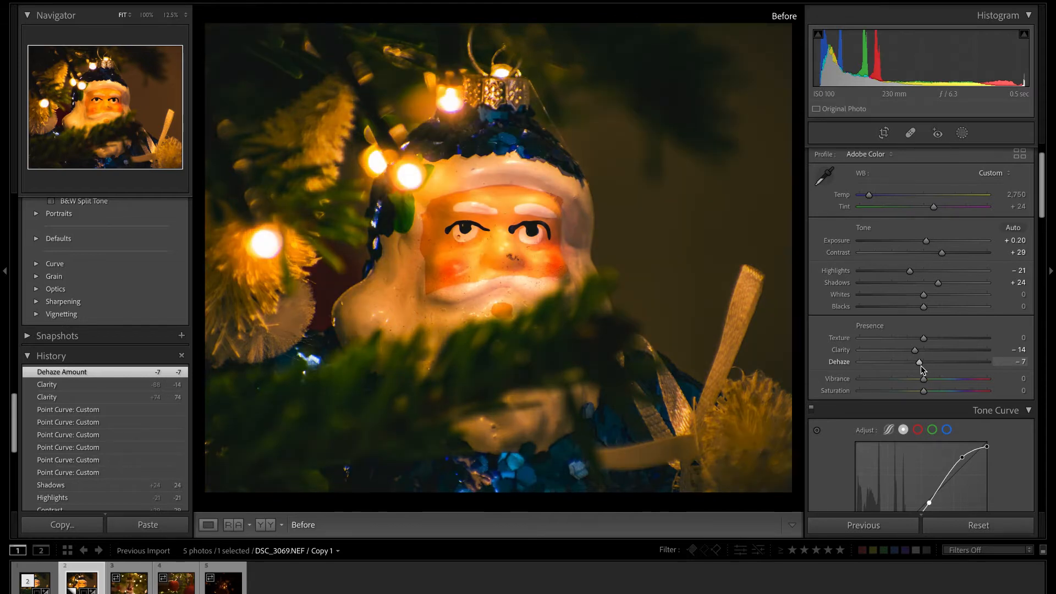
{"action": "key", "text": "backslash"}
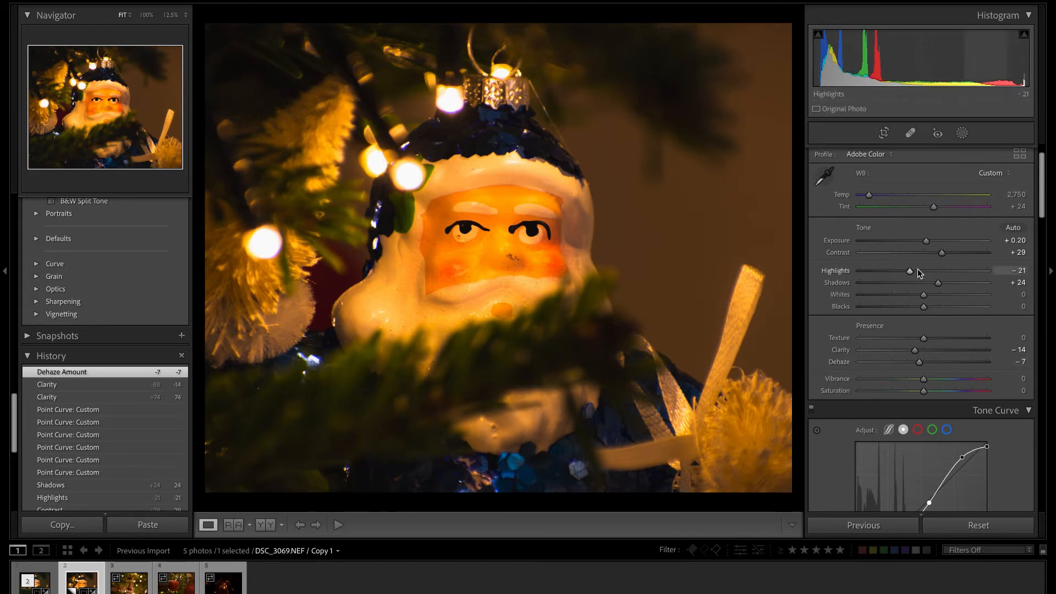
Set the green hue to +32 and green luminance to +19, and shift the yellow hue to +41.
{"action": "scroll", "coordinate": [917, 269], "scroll_direction": "down", "scroll_amount": 2}
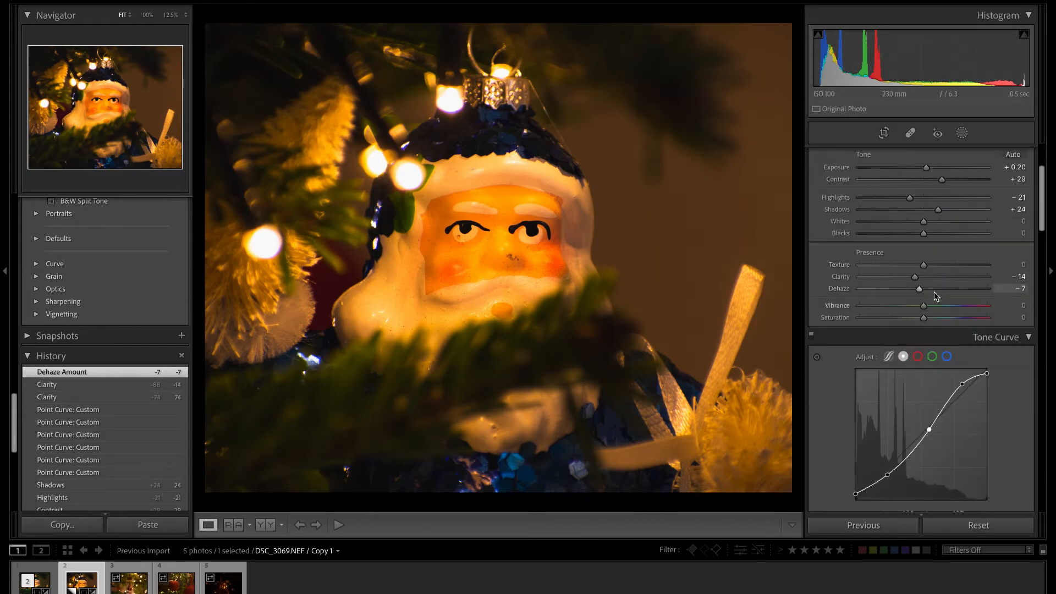
{"action": "scroll", "coordinate": [934, 291], "scroll_direction": "down", "scroll_amount": 6}
{"action": "scroll", "coordinate": [934, 296], "scroll_direction": "down", "scroll_amount": 2}
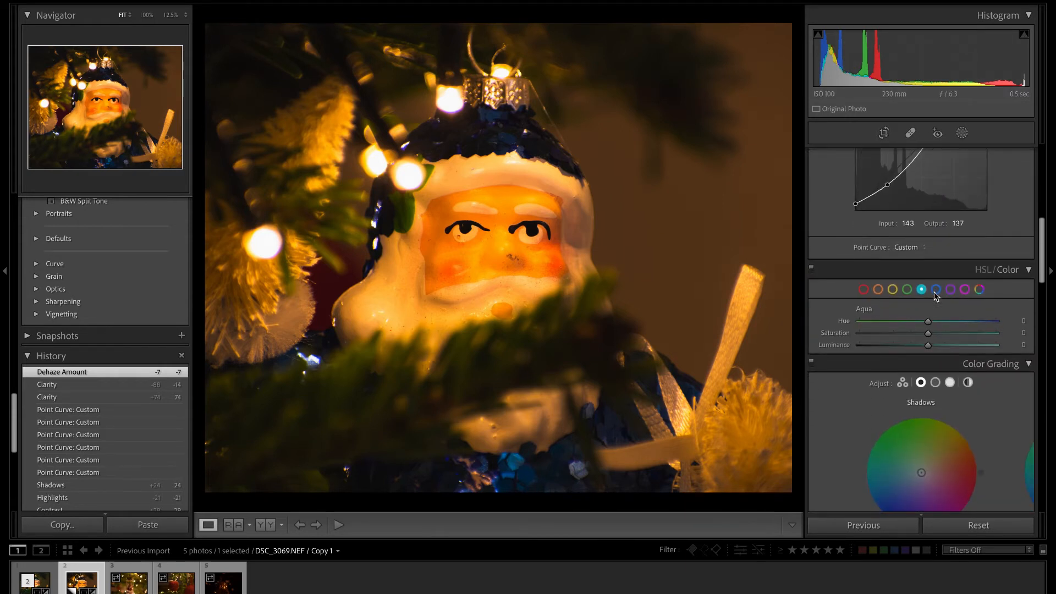
{"action": "left_click", "coordinate": [908, 289]}
{"action": "left_click_drag", "start_coordinate": [930, 322], "coordinate": [945, 322]}
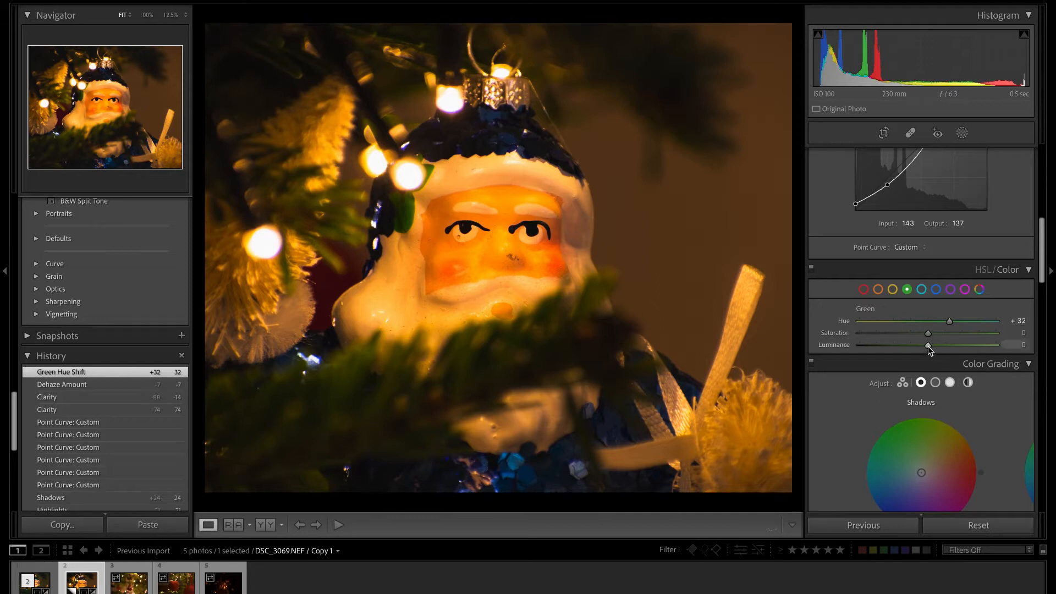
{"action": "mouse_move", "coordinate": [929, 345]}
{"action": "left_mouse_down"}
{"action": "mouse_move", "coordinate": [974, 343]}
{"action": "mouse_move", "coordinate": [926, 348]}
{"action": "mouse_move", "coordinate": [941, 347]}
{"action": "left_mouse_up"}
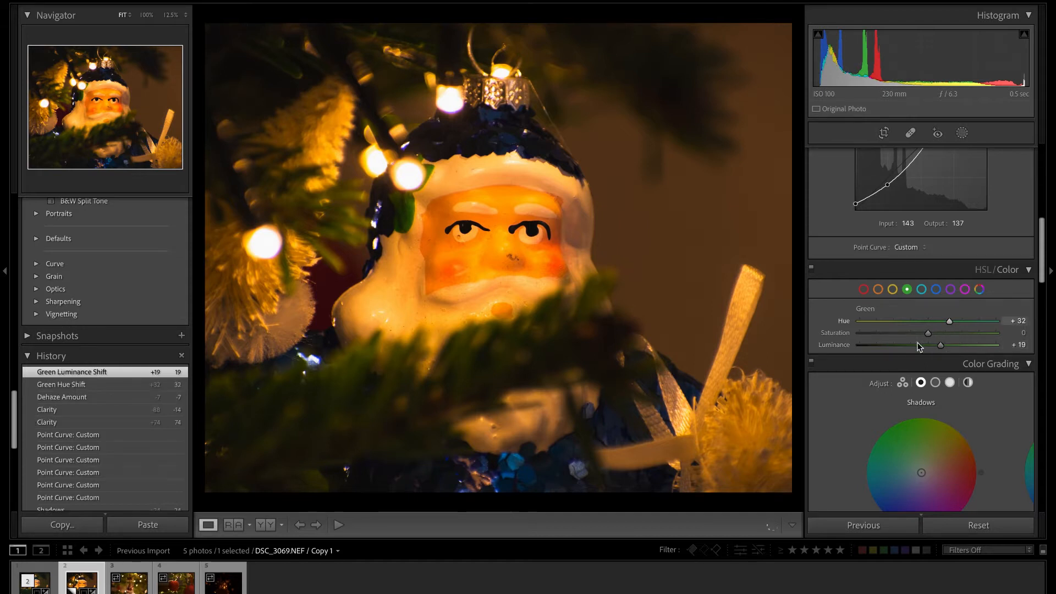
{"action": "left_click", "coordinate": [894, 290]}
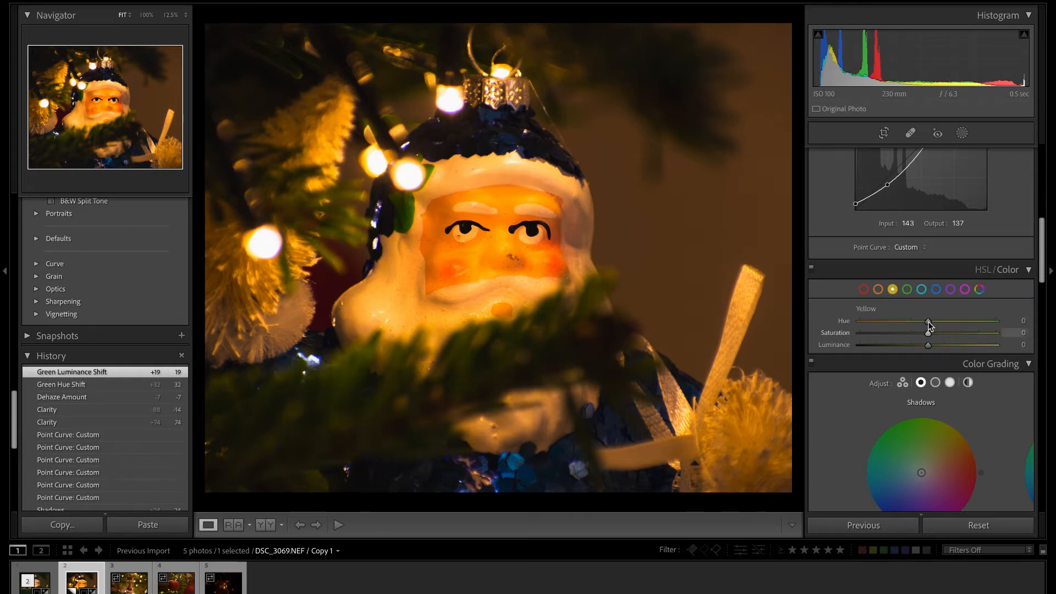
{"action": "left_click_drag", "start_coordinate": [929, 319], "coordinate": [957, 324]}
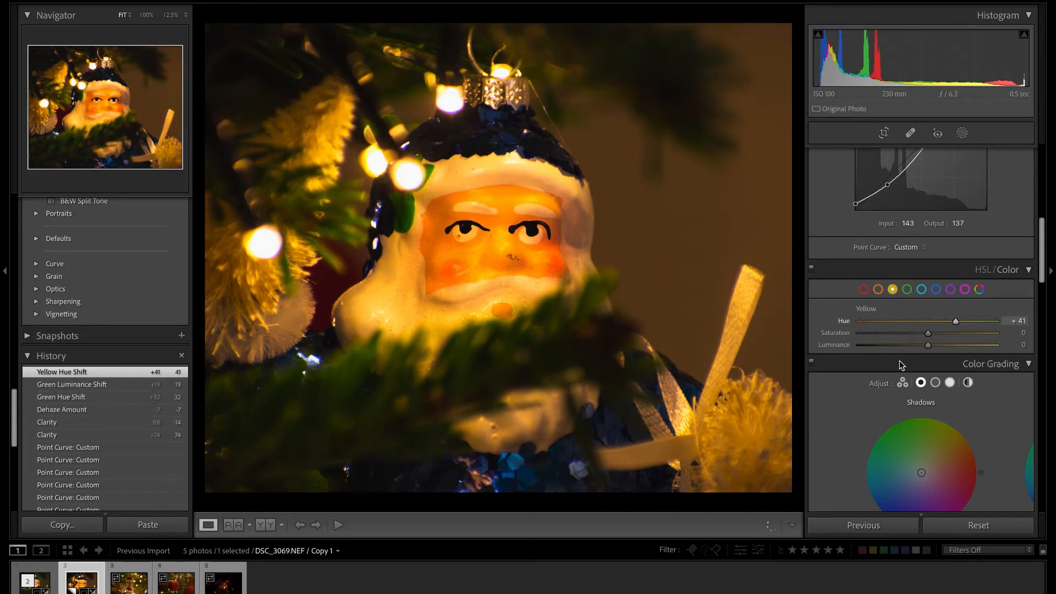
Add a radial gradient mask, centre it over Santa's face and narrow it slightly to fit.
{"action": "scroll", "coordinate": [948, 345], "scroll_direction": "down", "scroll_amount": 2}
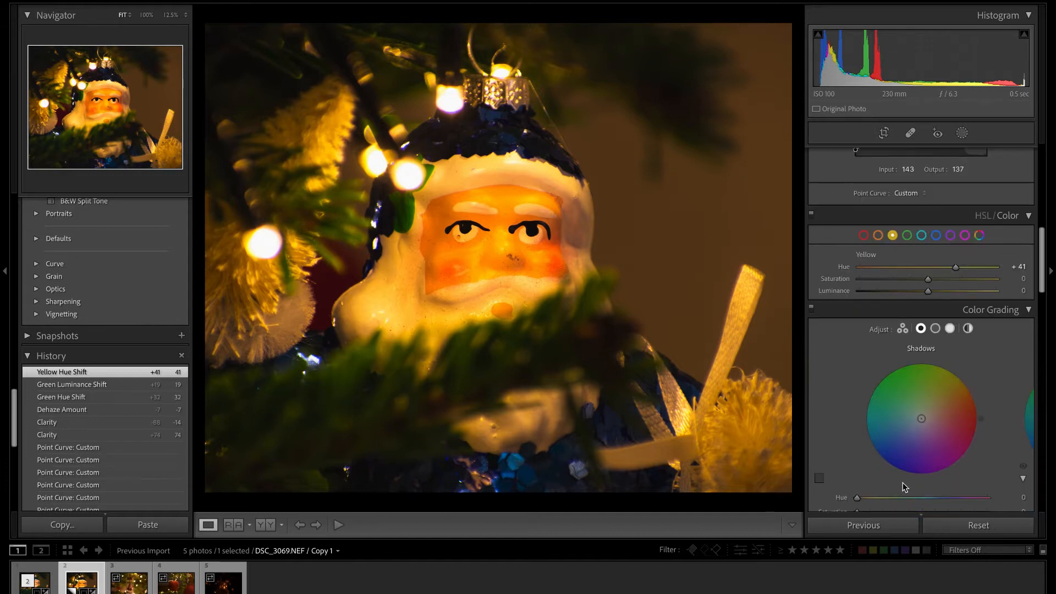
{"action": "scroll", "coordinate": [902, 473], "scroll_direction": "down", "scroll_amount": 2}
{"action": "scroll", "coordinate": [900, 388], "scroll_direction": "up", "scroll_amount": 12}
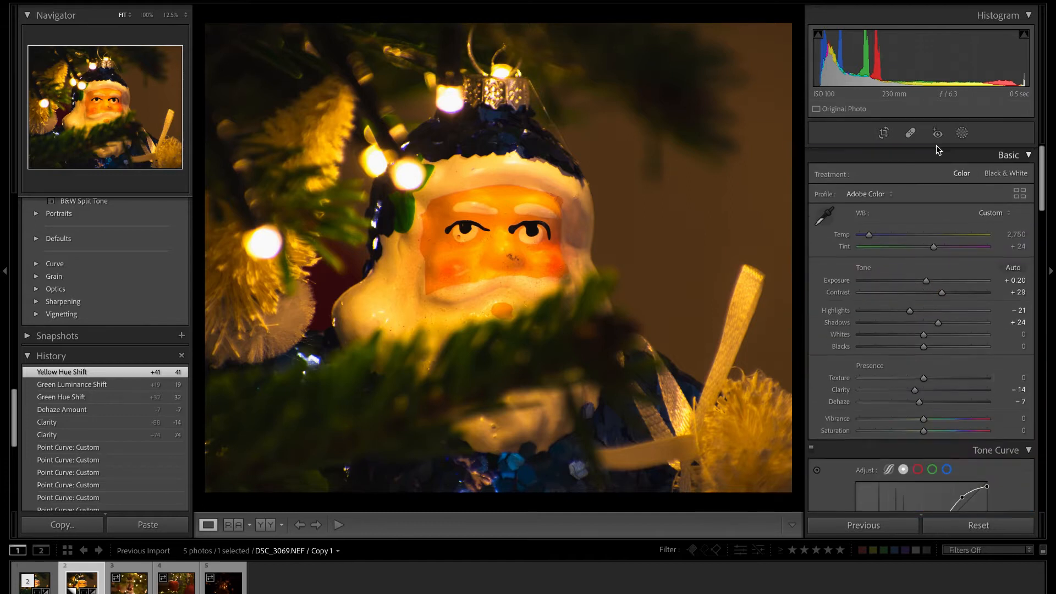
{"action": "left_click", "coordinate": [962, 134]}
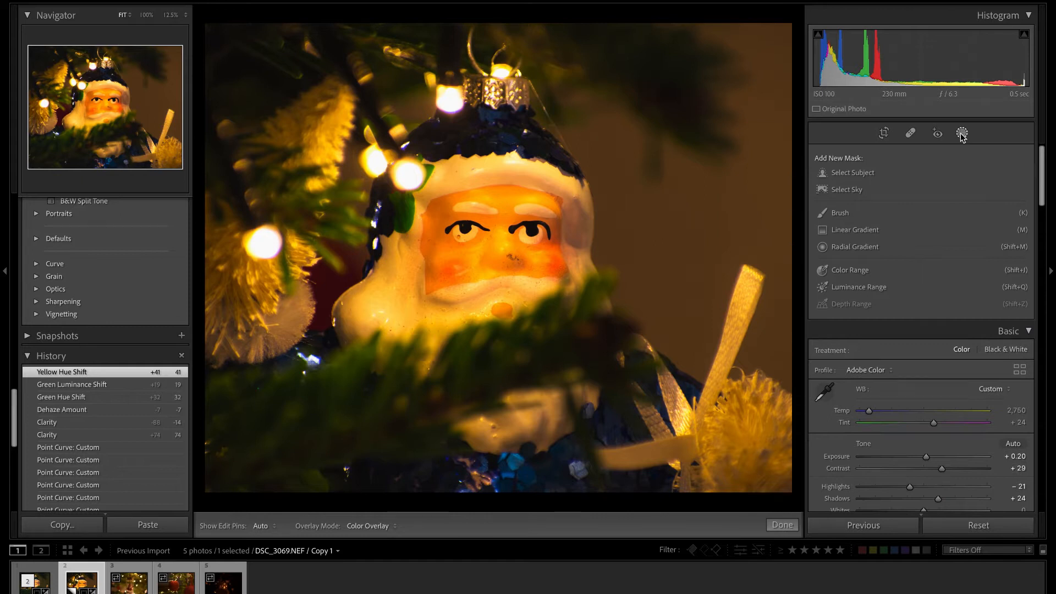
{"action": "left_click", "coordinate": [866, 249]}
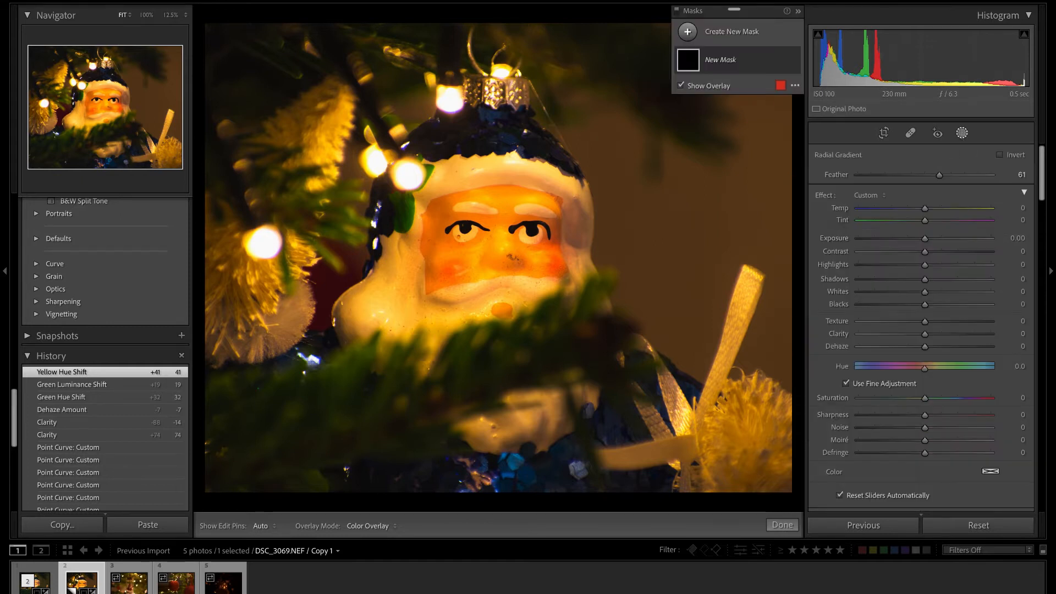
{"action": "left_click", "coordinate": [688, 31]}
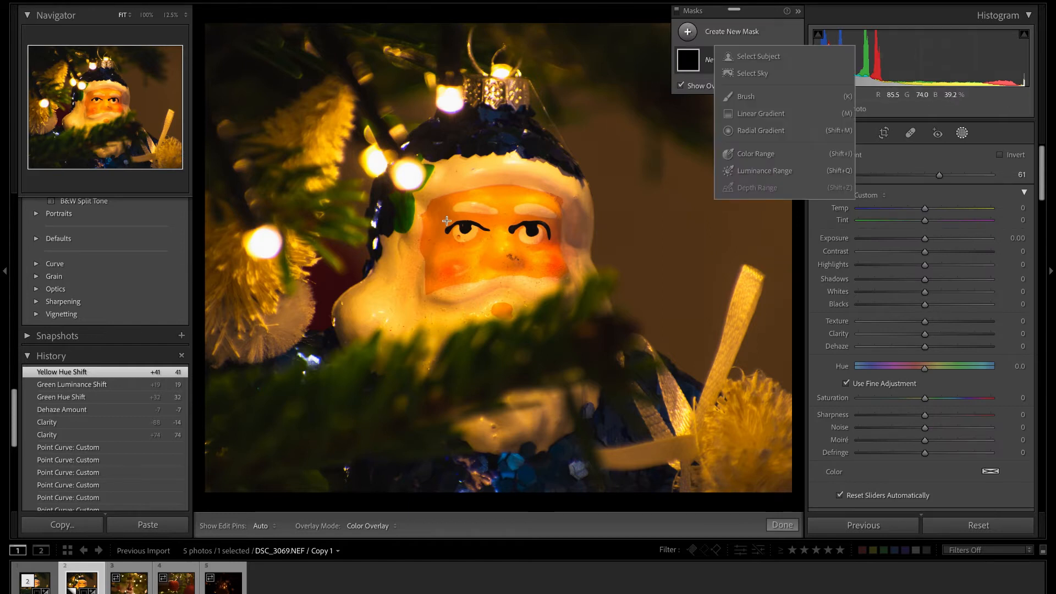
{"action": "left_click", "coordinate": [467, 217]}
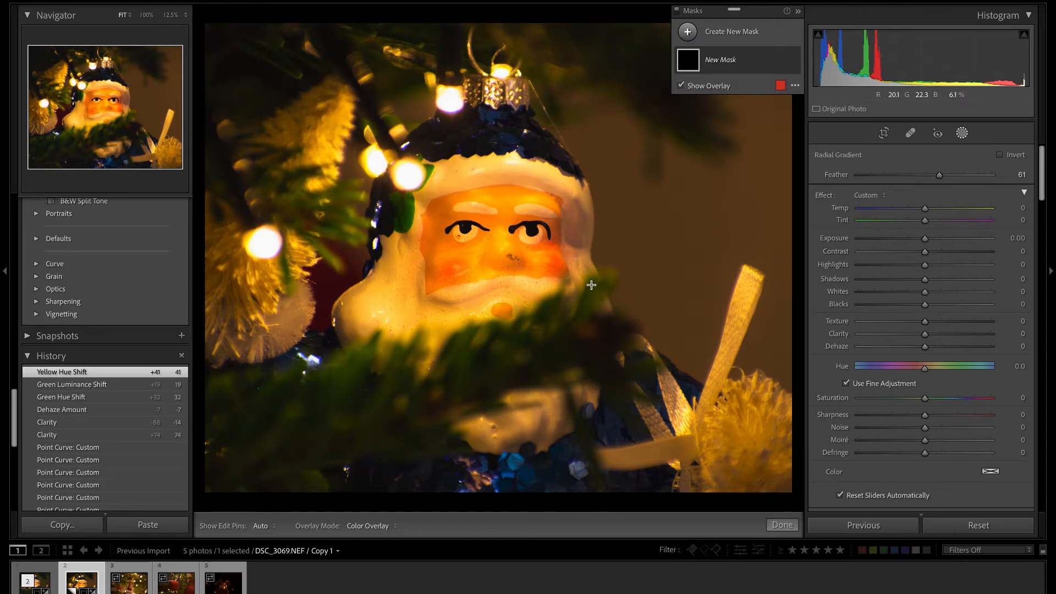
{"action": "left_click_drag", "start_coordinate": [456, 210], "coordinate": [549, 296]}
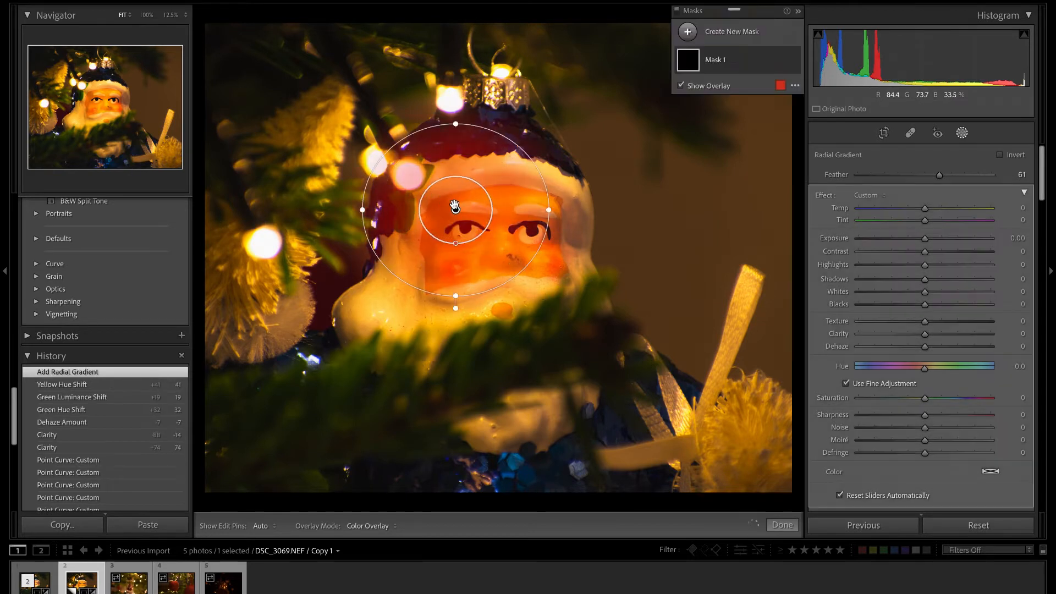
{"action": "left_click_drag", "start_coordinate": [456, 209], "coordinate": [499, 242]}
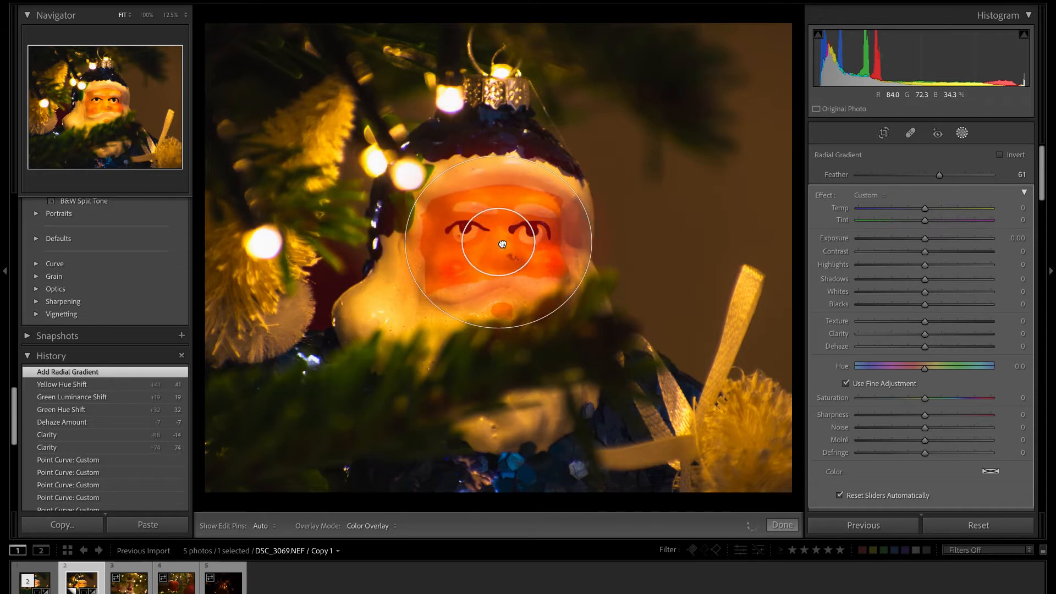
{"action": "mouse_move", "coordinate": [592, 242]}
{"action": "left_mouse_down"}
{"action": "mouse_move", "coordinate": [567, 243]}
{"action": "mouse_move", "coordinate": [585, 244]}
{"action": "left_mouse_up"}
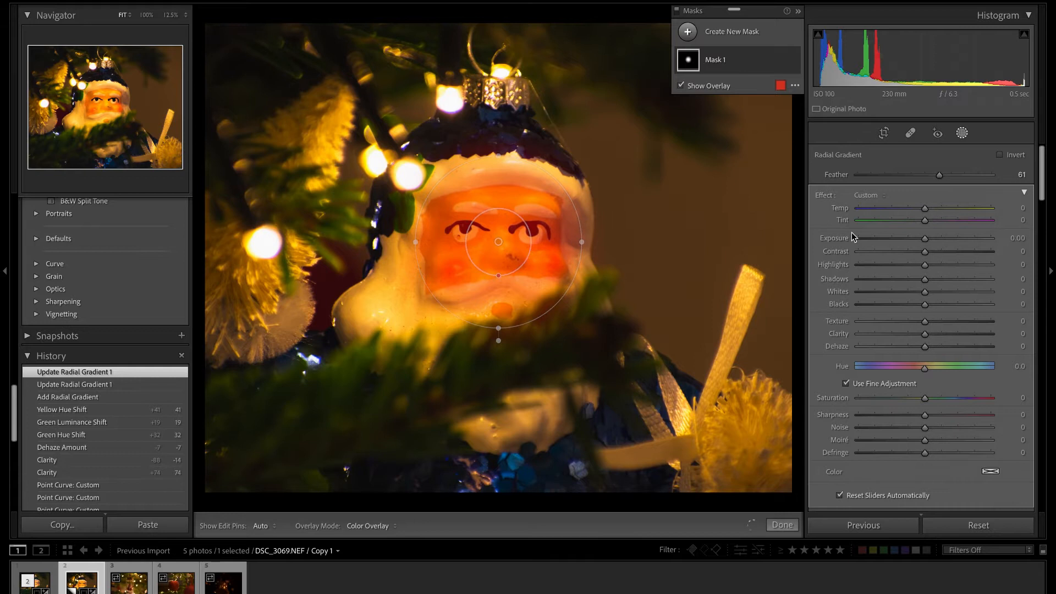
Hide the mask overlay and adjust the face mask with temp −14, exposure 0.20, whites 10 and clarity 18.
{"action": "key", "text": "o"}
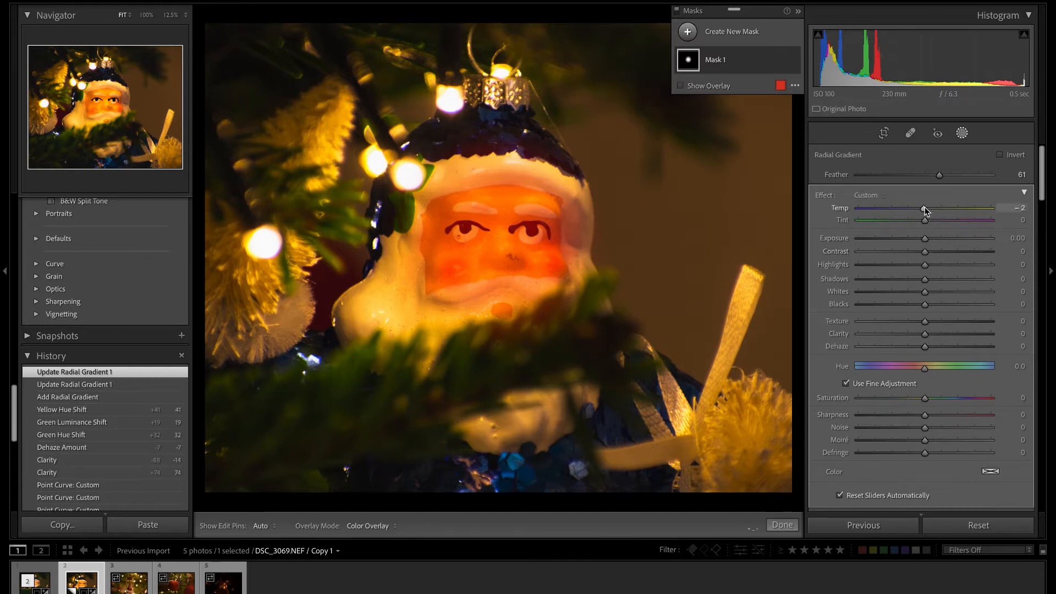
{"action": "left_click_drag", "start_coordinate": [925, 207], "coordinate": [917, 209]}
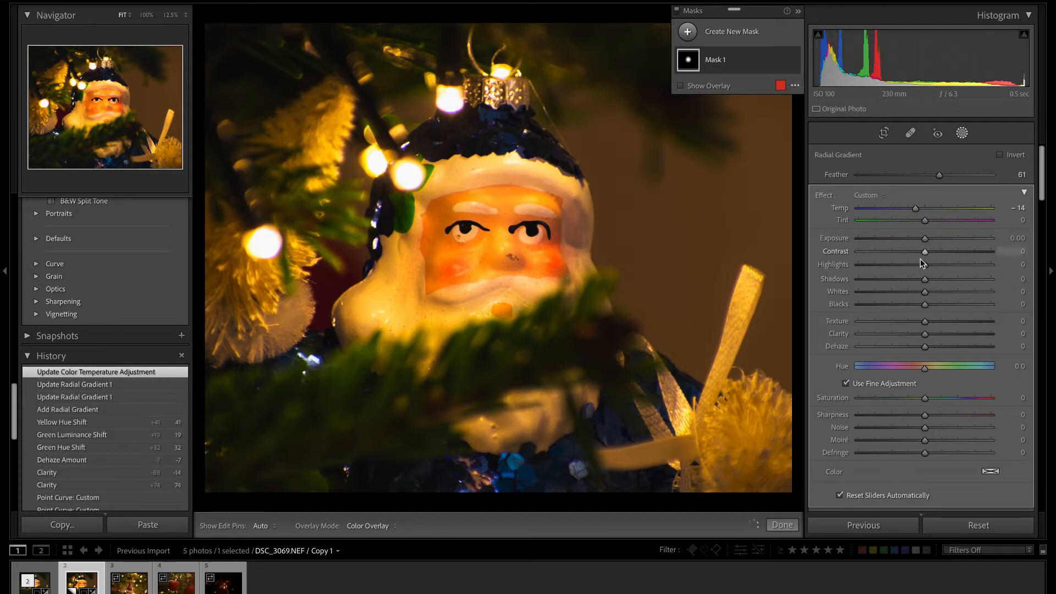
{"action": "left_click_drag", "start_coordinate": [926, 241], "coordinate": [929, 239]}
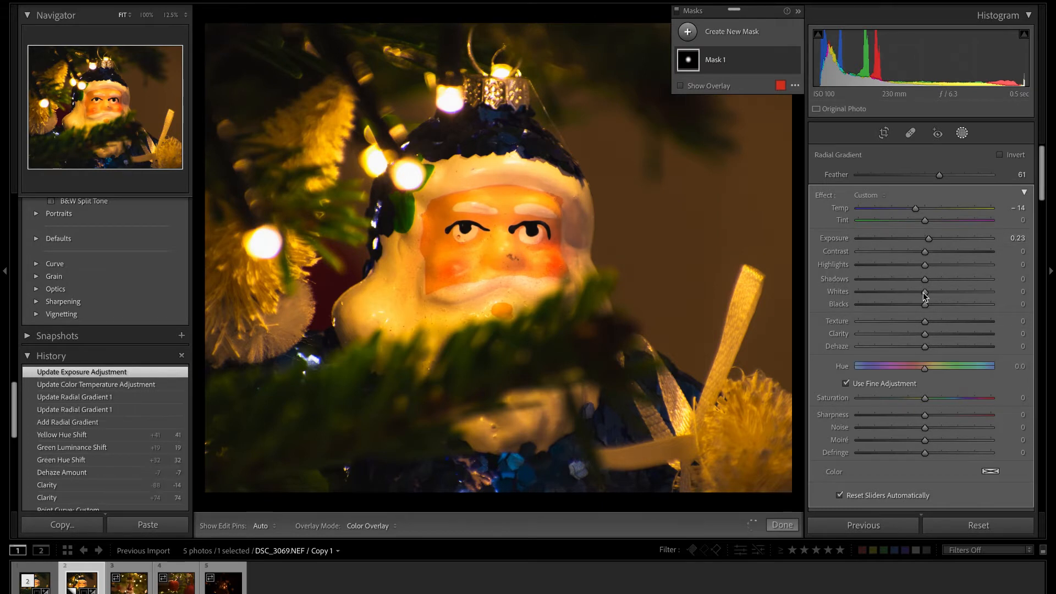
{"action": "mouse_move", "coordinate": [928, 292]}
{"action": "left_mouse_down"}
{"action": "mouse_move", "coordinate": [941, 292]}
{"action": "mouse_move", "coordinate": [932, 299]}
{"action": "left_mouse_up"}
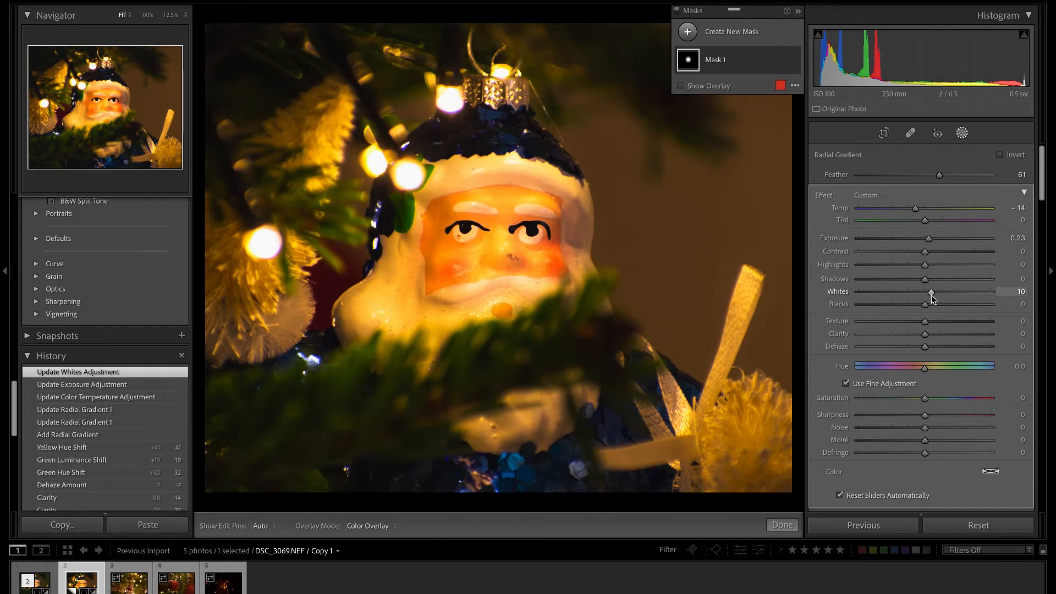
{"action": "left_click_drag", "start_coordinate": [931, 237], "coordinate": [930, 238]}
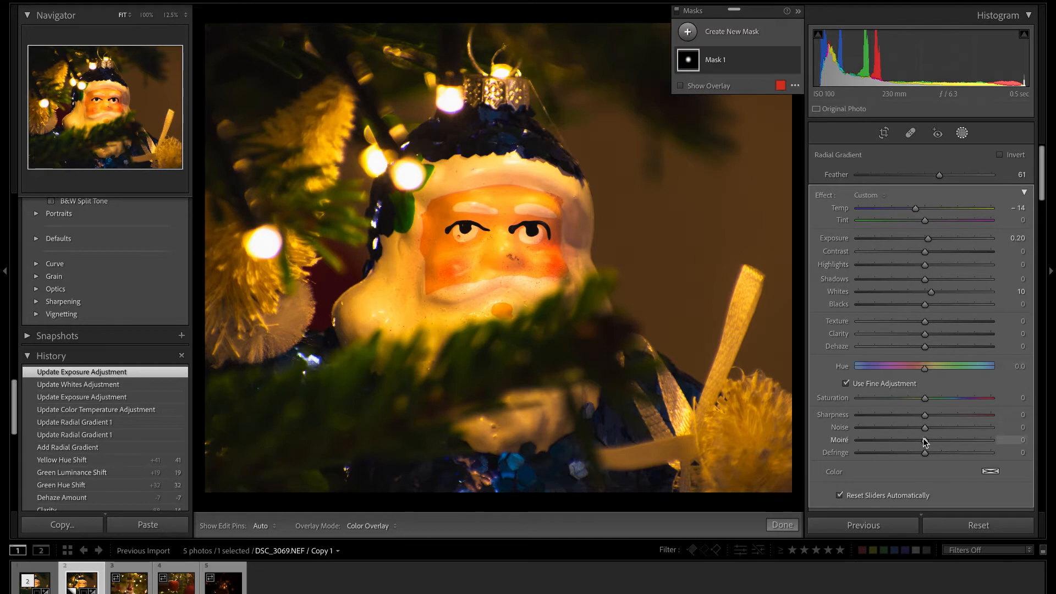
{"action": "left_click_drag", "start_coordinate": [925, 335], "coordinate": [936, 335]}
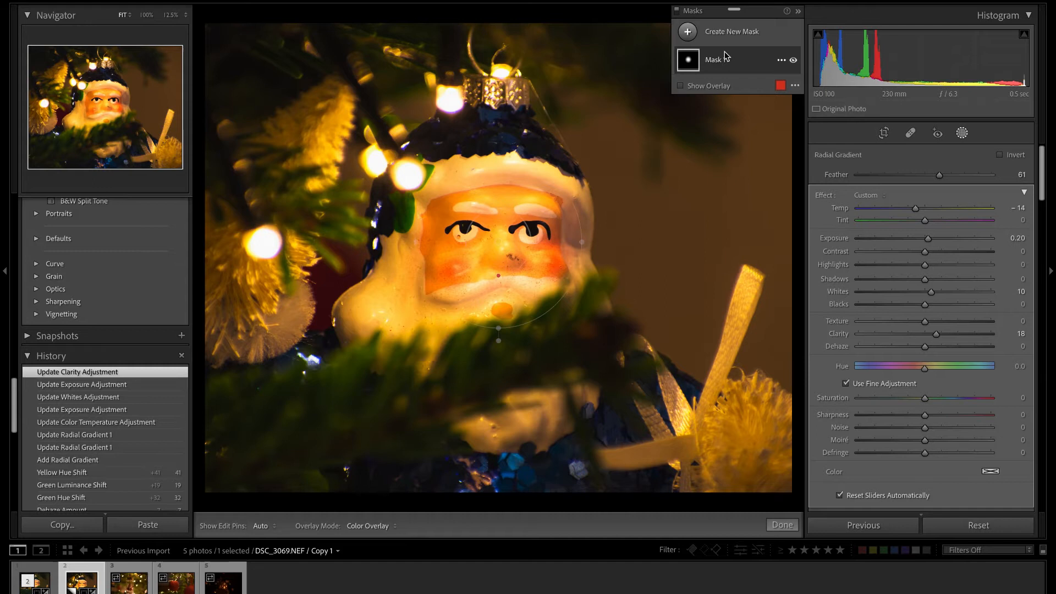
Create a second mask with a small radial gradient around the large bulb beside Santa's beard and set its feather to 71.
{"action": "left_click", "coordinate": [688, 32]}
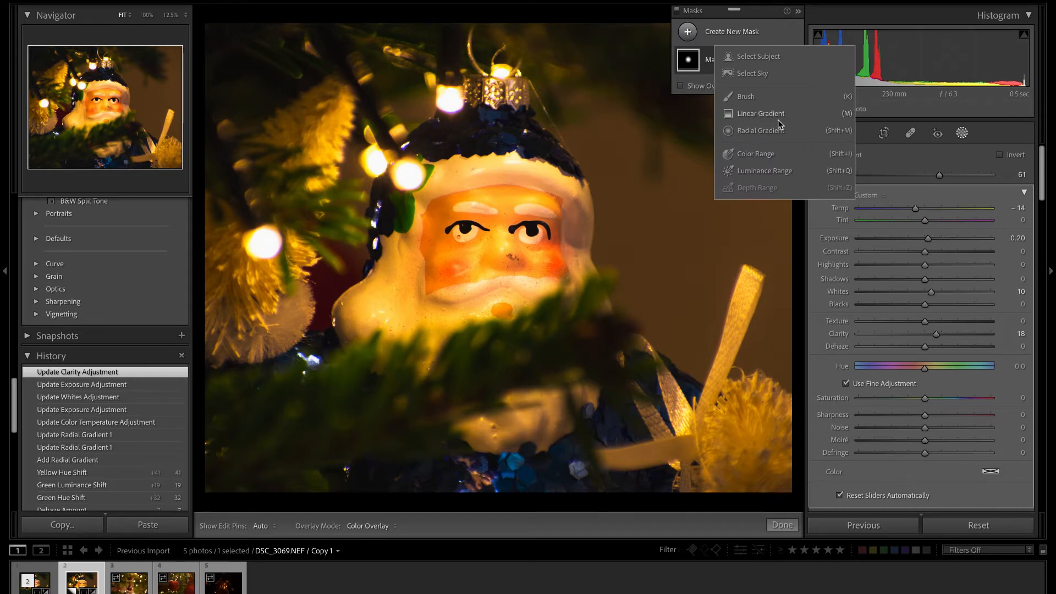
{"action": "left_click", "coordinate": [761, 132]}
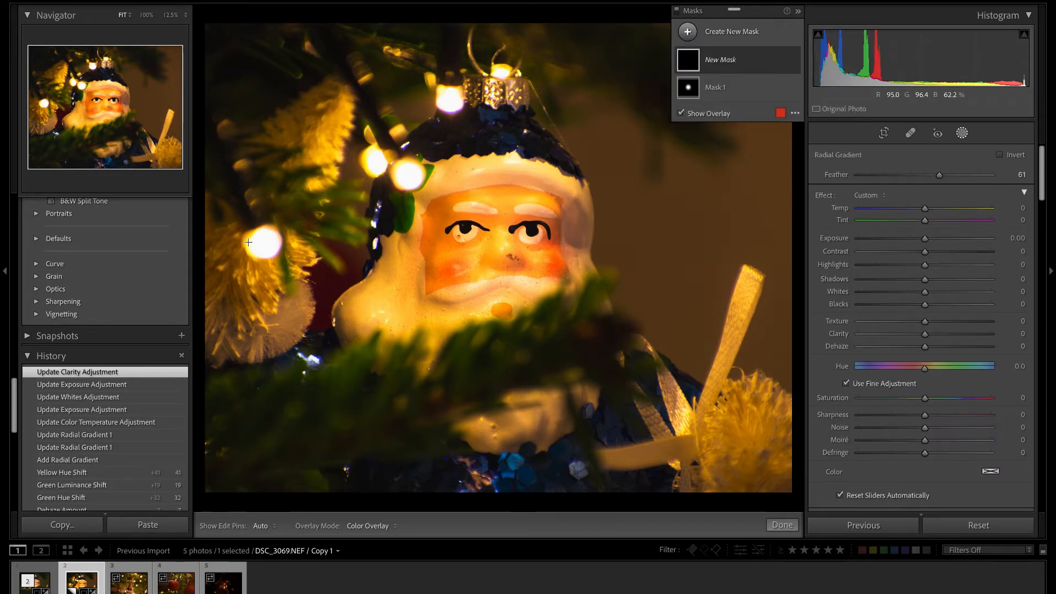
{"action": "mouse_move", "coordinate": [248, 242]}
{"action": "left_mouse_down"}
{"action": "mouse_move", "coordinate": [280, 268]}
{"action": "mouse_move", "coordinate": [265, 245]}
{"action": "left_mouse_up"}
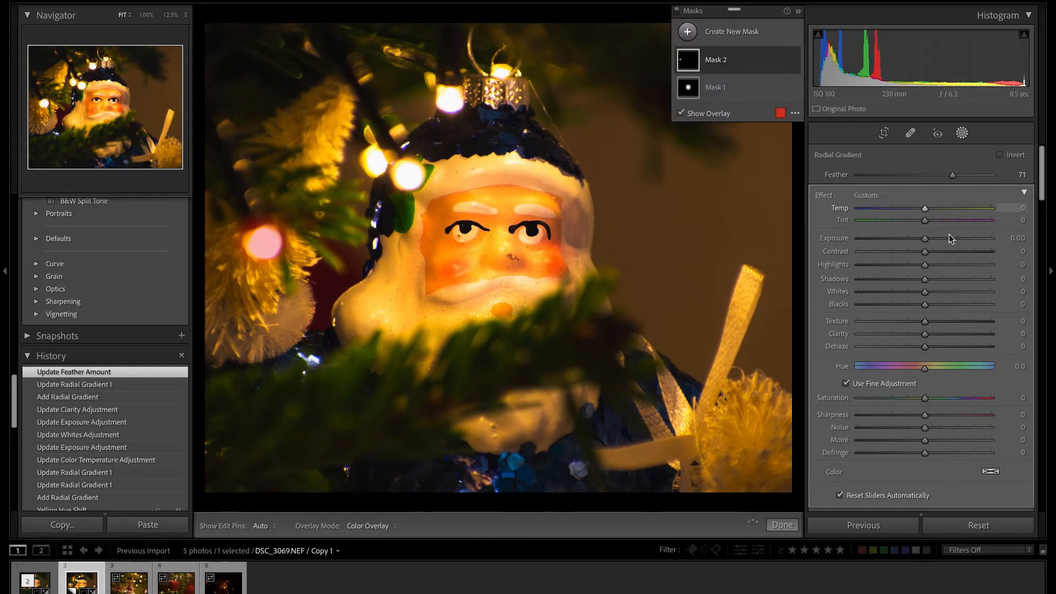
Make the masked bulb glow with exposure 2.14, contrast −19, clarity −29 and dehaze −22.
{"action": "left_click_drag", "start_coordinate": [926, 239], "coordinate": [912, 257]}
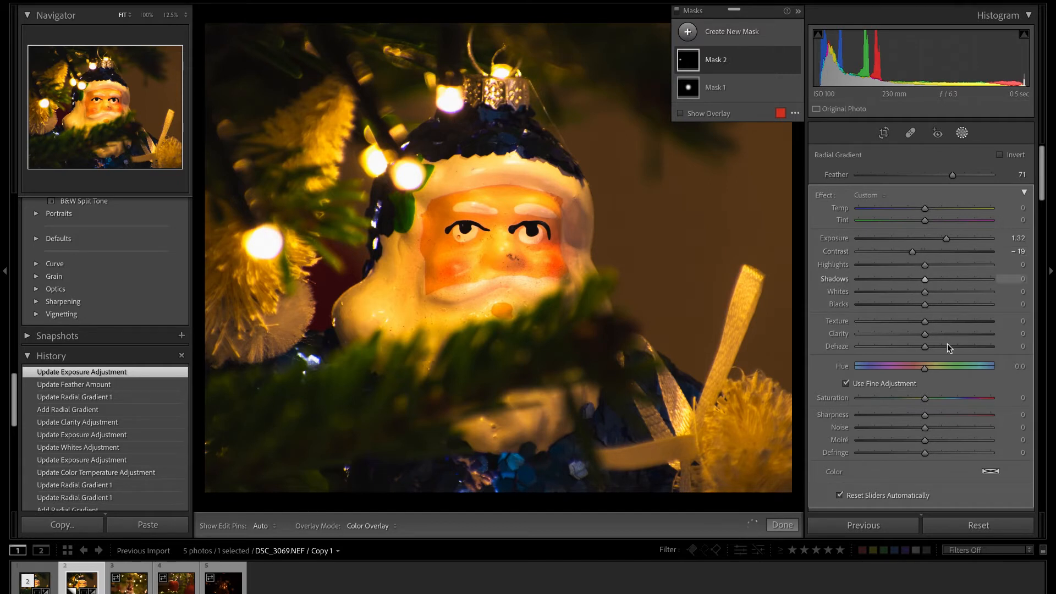
{"action": "left_click_drag", "start_coordinate": [922, 347], "coordinate": [910, 349]}
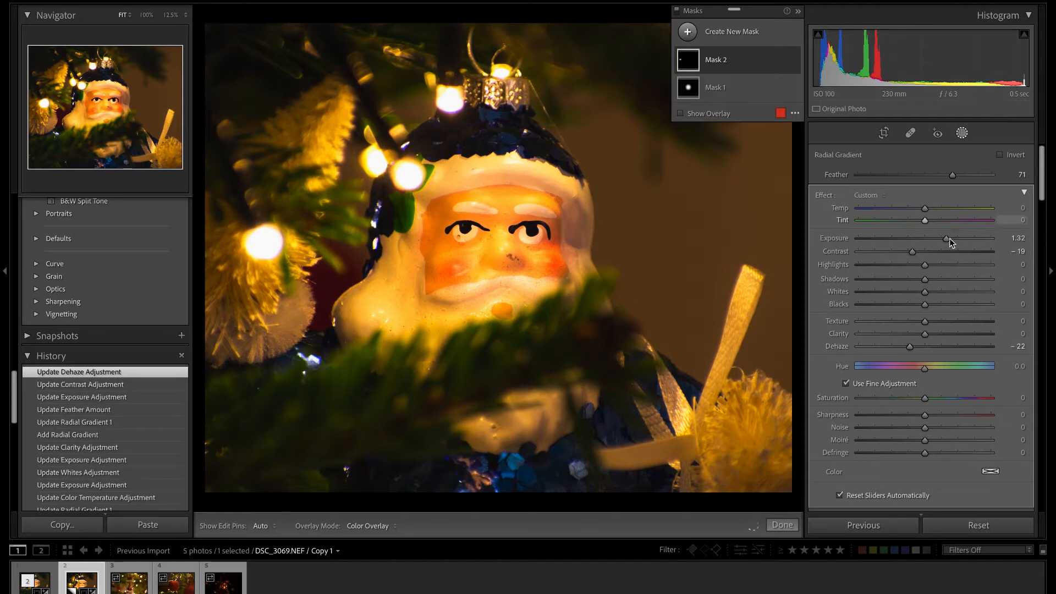
{"action": "left_click_drag", "start_coordinate": [949, 239], "coordinate": [963, 238]}
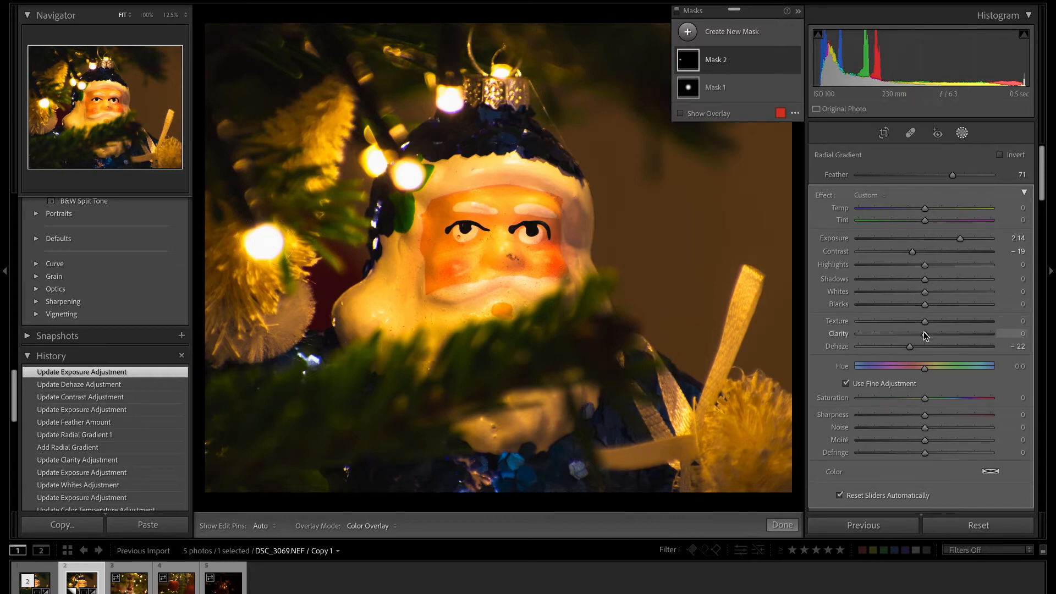
{"action": "left_click_drag", "start_coordinate": [926, 334], "coordinate": [912, 334]}
{"action": "left_click_drag", "start_coordinate": [863, 337], "coordinate": [905, 335]}
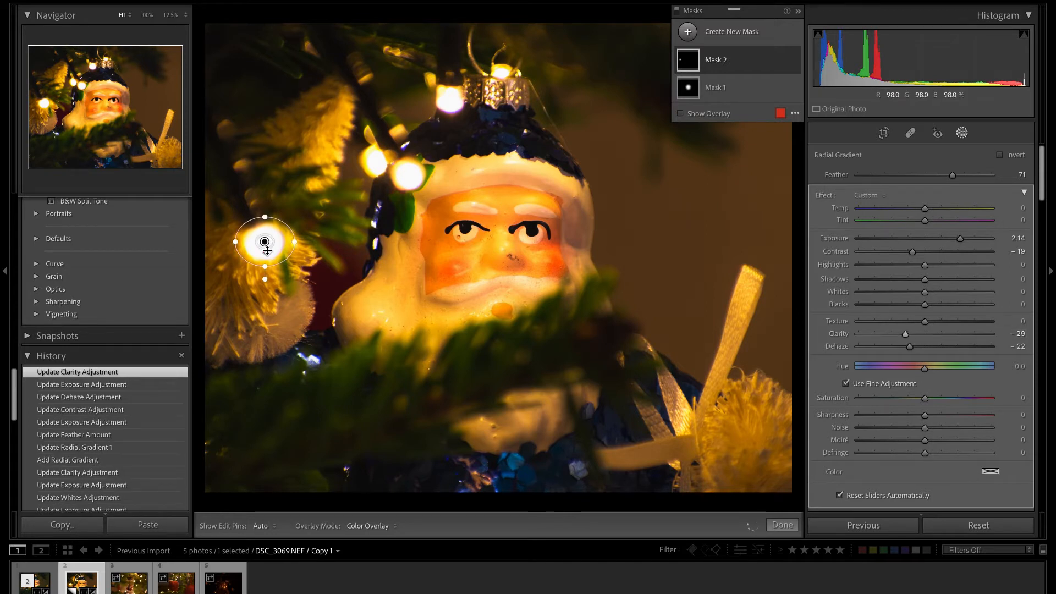
Duplicate the bulb's radial gradient twice within the mask, placing the copies over the bulb at the hat's brim and the one near its tip.
{"action": "right_click", "coordinate": [265, 242]}
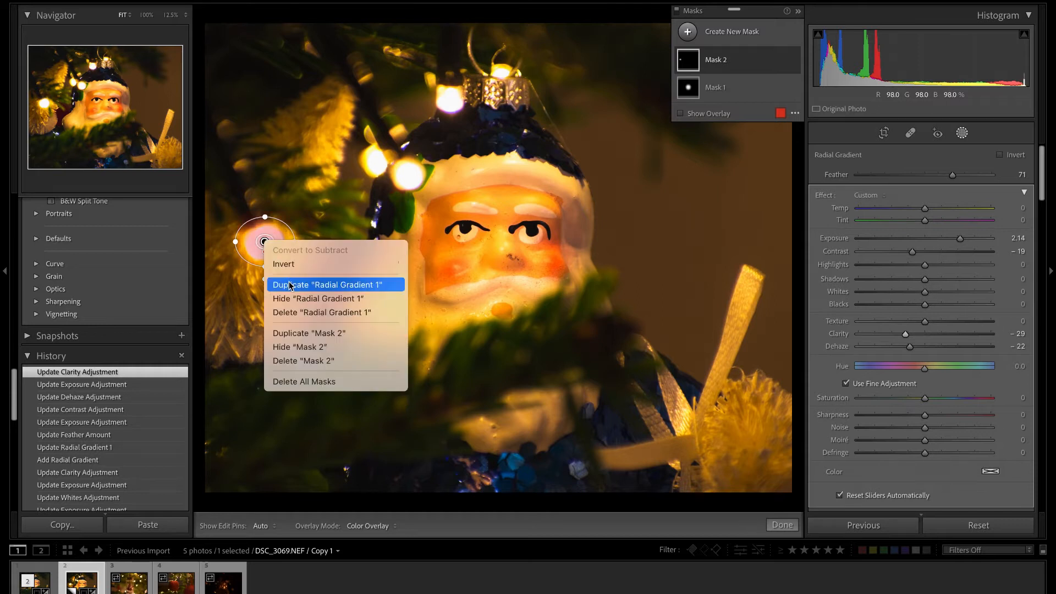
{"action": "left_click", "coordinate": [292, 285]}
{"action": "left_click_drag", "start_coordinate": [287, 245], "coordinate": [408, 174]}
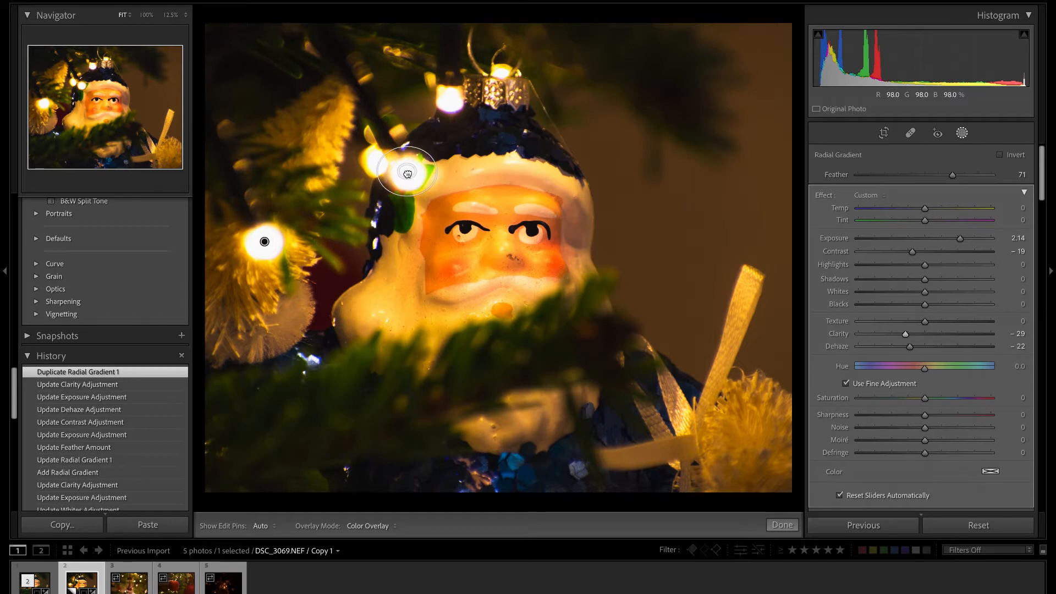
{"action": "right_click", "coordinate": [407, 173]}
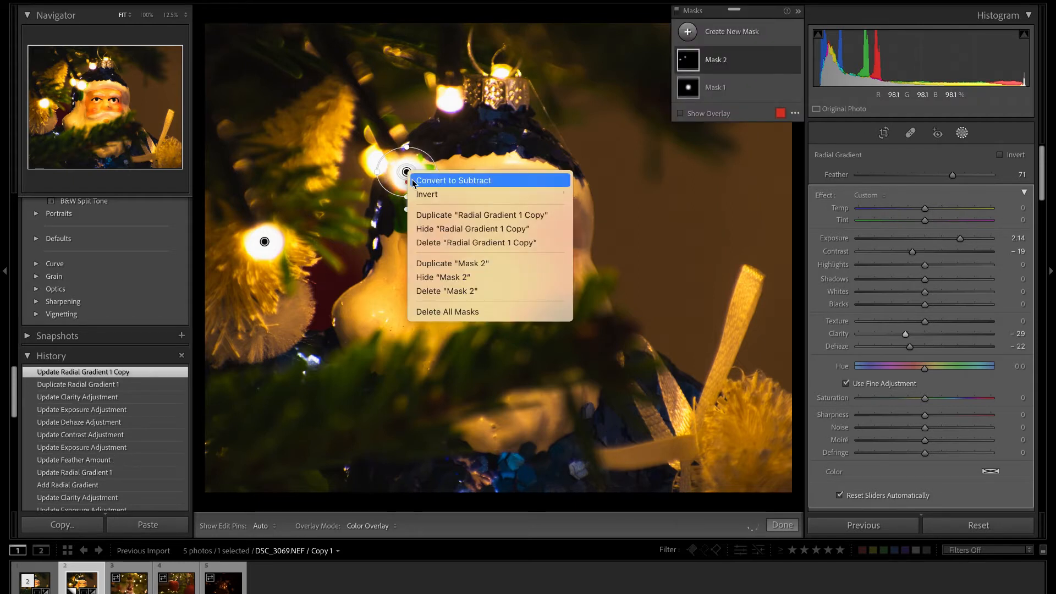
{"action": "left_click", "coordinate": [431, 215]}
{"action": "left_click_drag", "start_coordinate": [406, 173], "coordinate": [452, 102]}
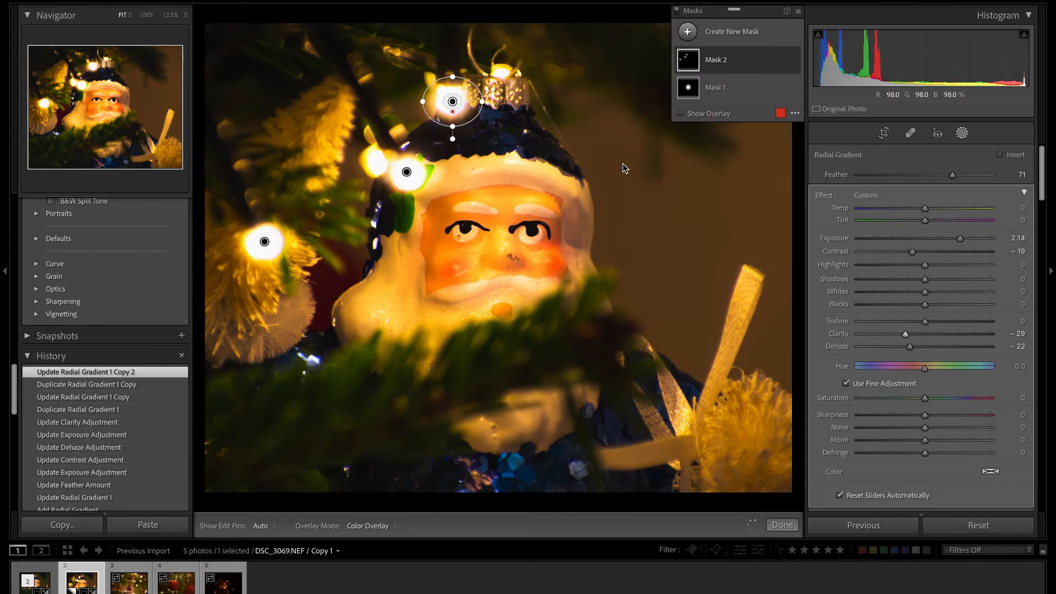
Tone down the glow of the bulb mask with exposure 1.10, clarity −19 and dehaze −10, and finish masking.
{"action": "left_click_drag", "start_coordinate": [962, 240], "coordinate": [950, 239]}
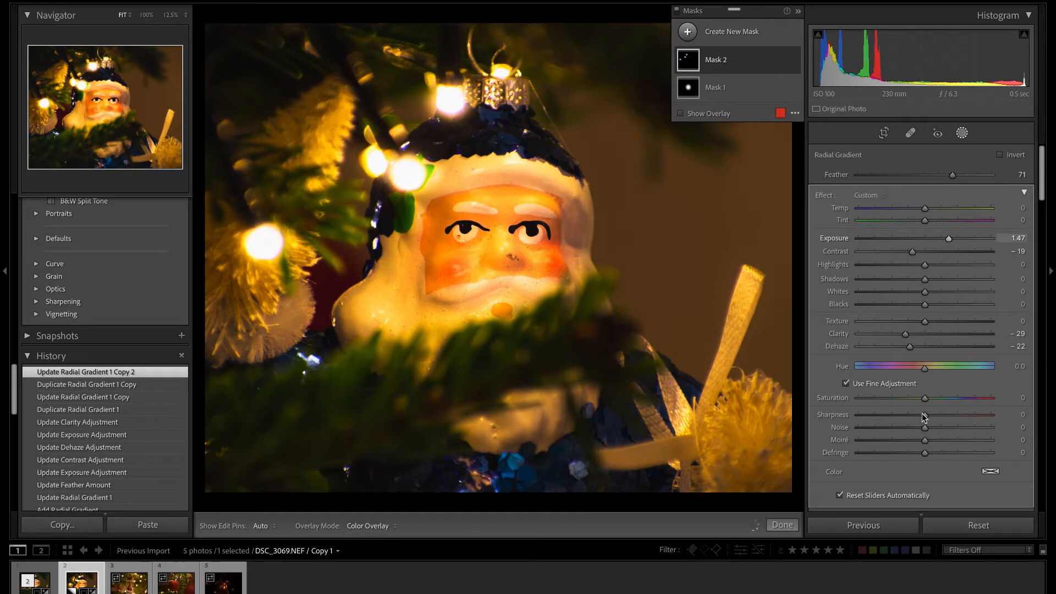
{"action": "left_click_drag", "start_coordinate": [911, 336], "coordinate": [919, 348]}
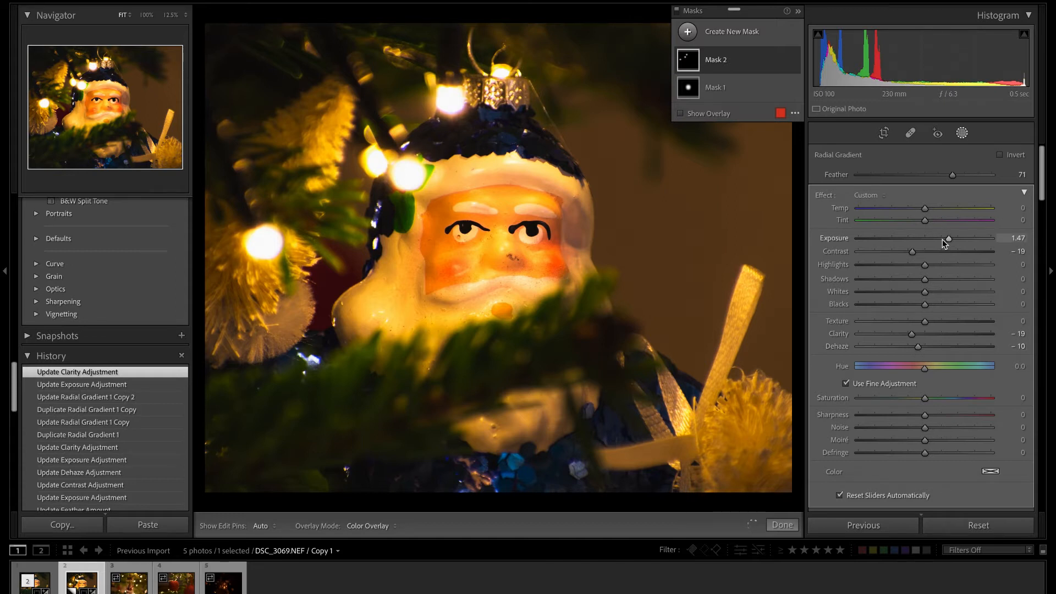
{"action": "mouse_move", "coordinate": [948, 240]}
{"action": "left_mouse_down"}
{"action": "mouse_move", "coordinate": [928, 241]}
{"action": "mouse_move", "coordinate": [941, 238]}
{"action": "left_mouse_up"}
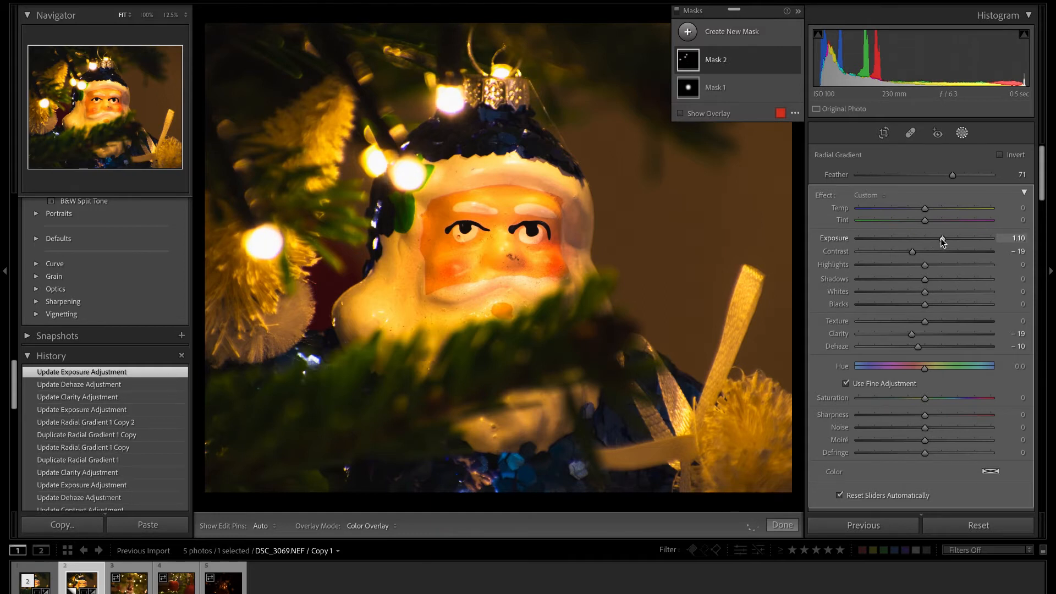
{"action": "left_click", "coordinate": [782, 526]}
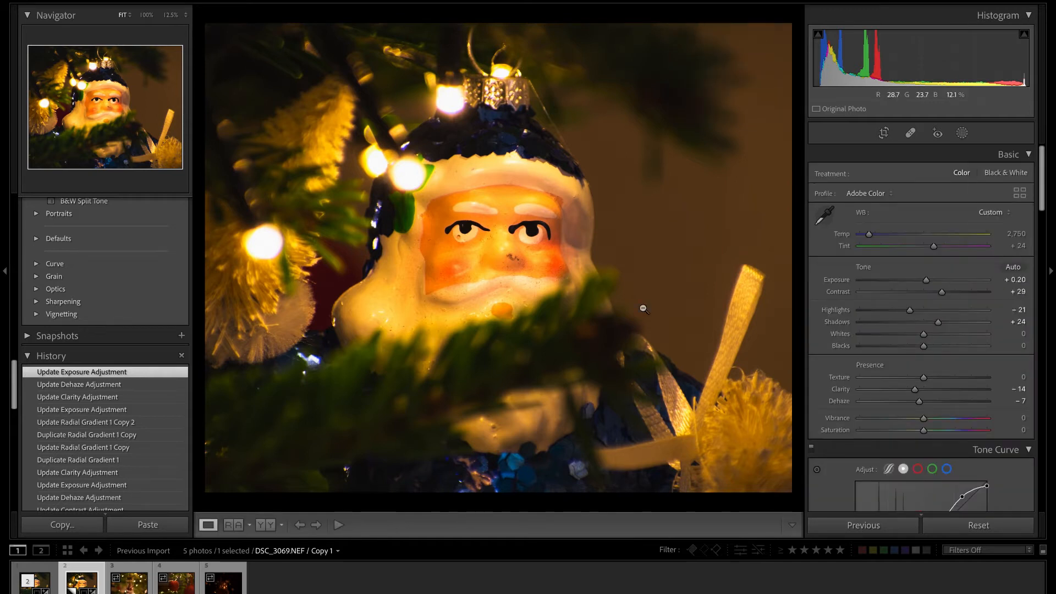
Create a third mask with a large radial gradient spanning most of the ornament photo and invert it to affect the surroundings.
{"action": "scroll", "coordinate": [931, 420], "scroll_direction": "down", "scroll_amount": 10}
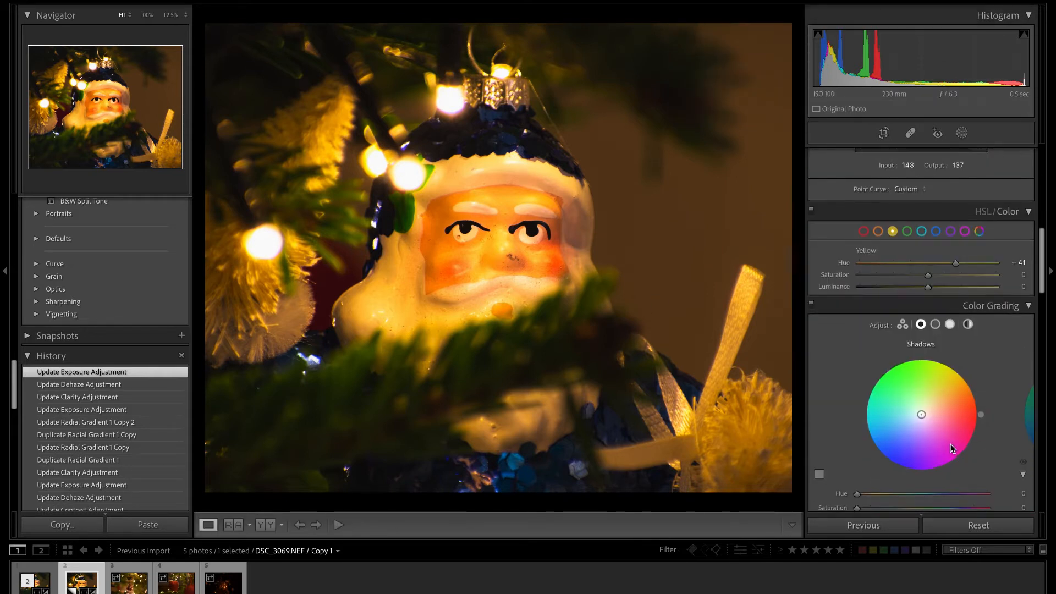
{"action": "scroll", "coordinate": [952, 449], "scroll_direction": "down", "scroll_amount": 1}
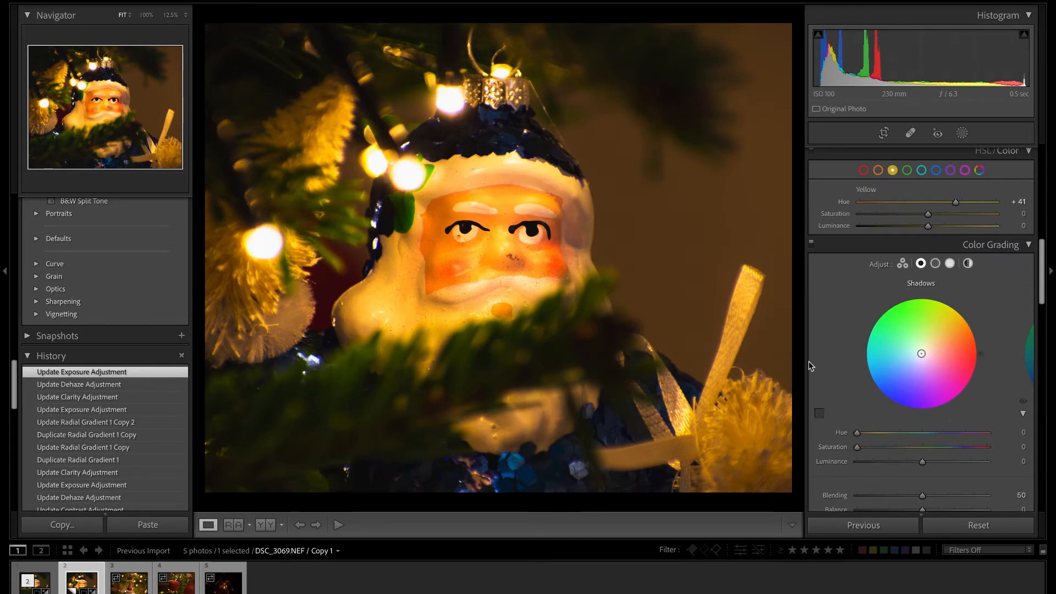
{"action": "scroll", "coordinate": [952, 449], "scroll_direction": "up", "scroll_amount": 10}
{"action": "left_click", "coordinate": [961, 134]}
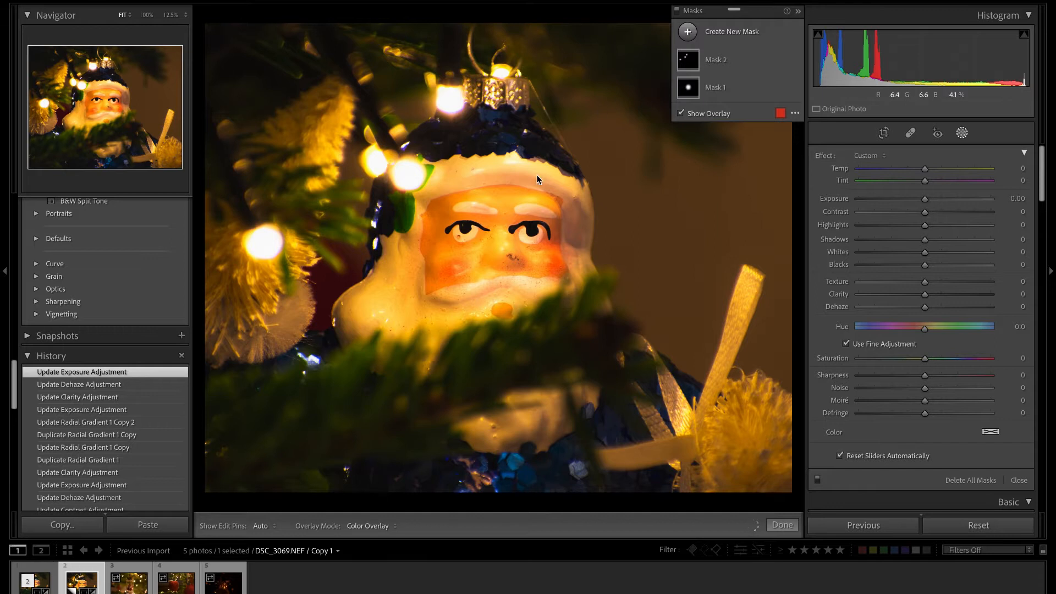
{"action": "key", "text": "ctrl+minus"}
{"action": "key", "text": "ctrl+minus"}
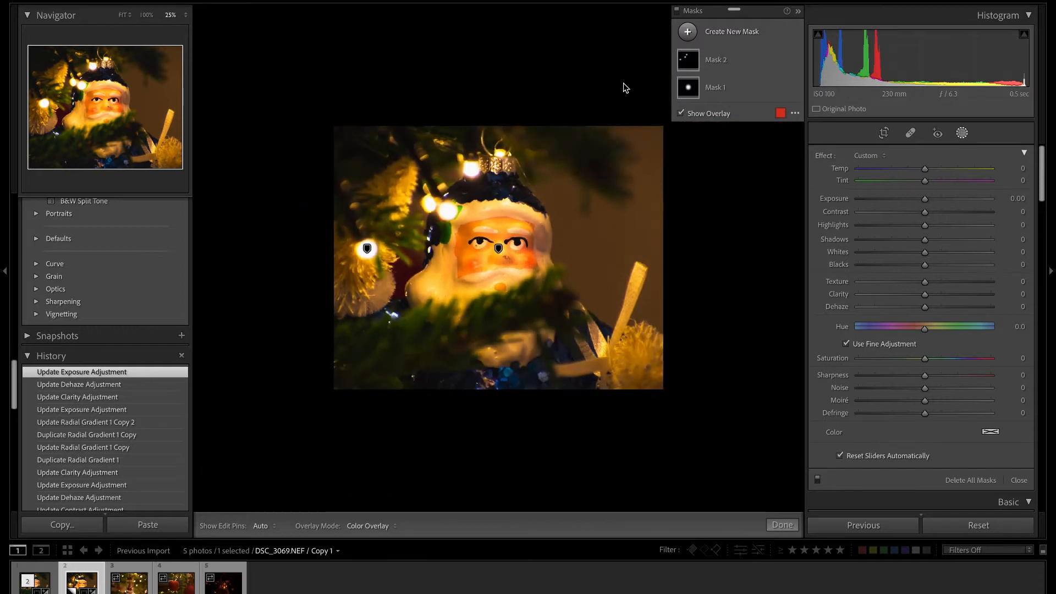
{"action": "left_click", "coordinate": [688, 32]}
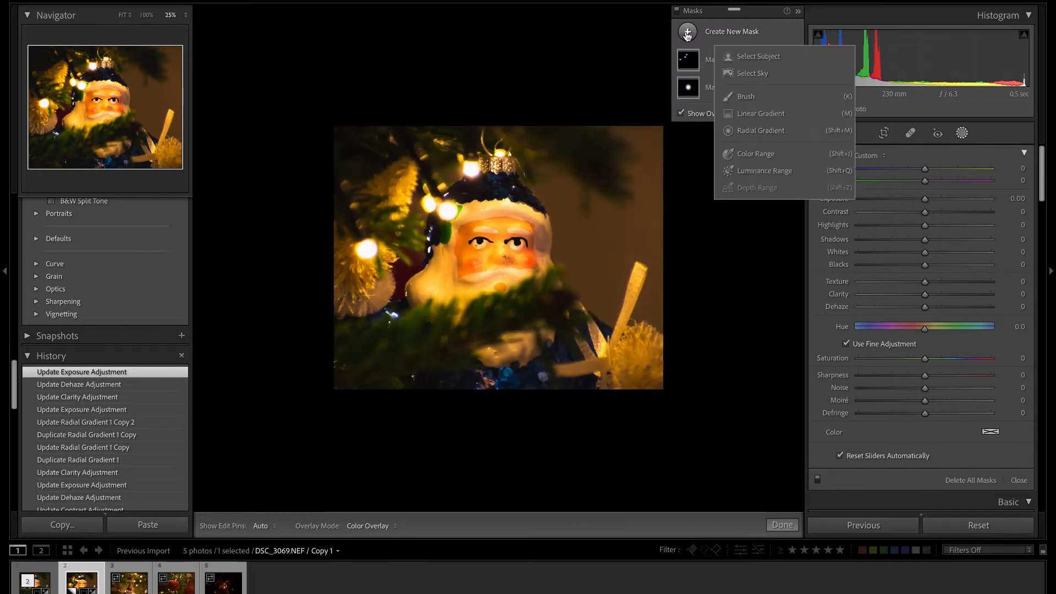
{"action": "left_click", "coordinate": [754, 131]}
{"action": "left_click_drag", "start_coordinate": [445, 215], "coordinate": [667, 396]}
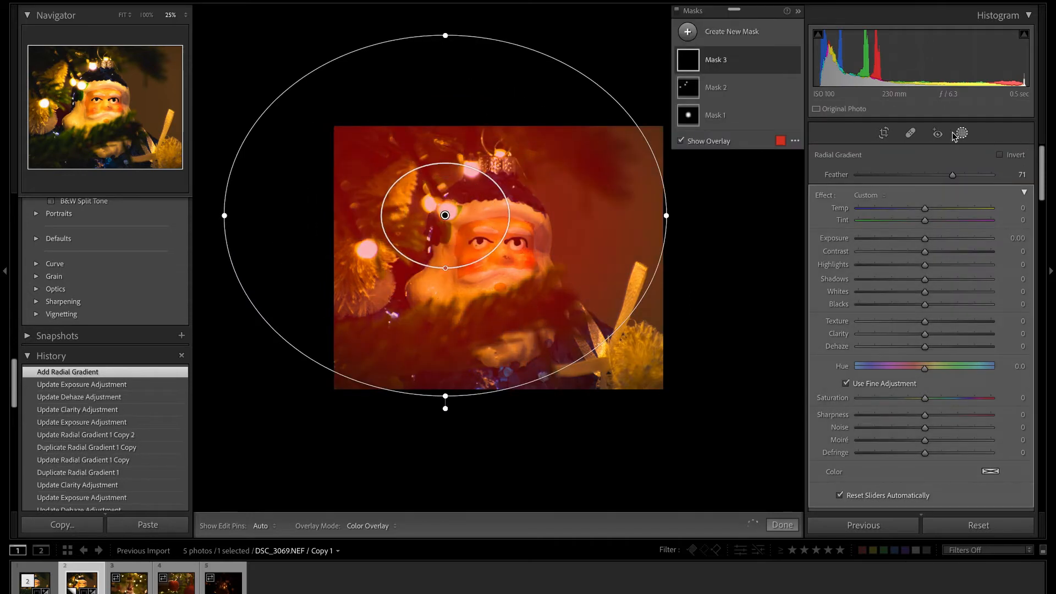
{"action": "left_click", "coordinate": [1001, 157]}
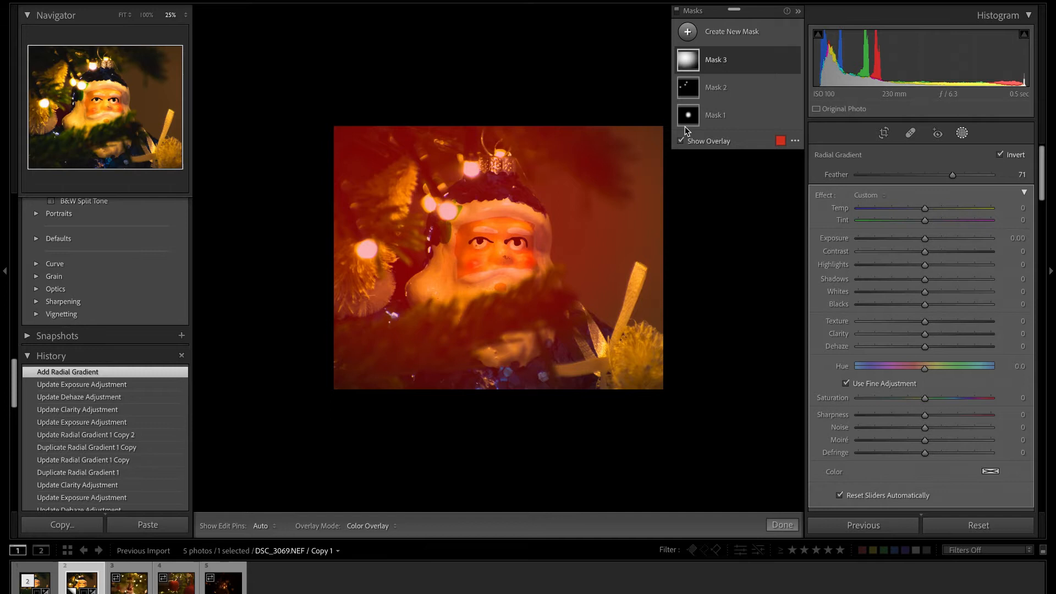
Reposition the inverted radial gradient over Santa's face and set its feather to 50.
{"action": "left_click_drag", "start_coordinate": [445, 216], "coordinate": [501, 243]}
{"action": "left_click_drag", "start_coordinate": [502, 298], "coordinate": [506, 334]}
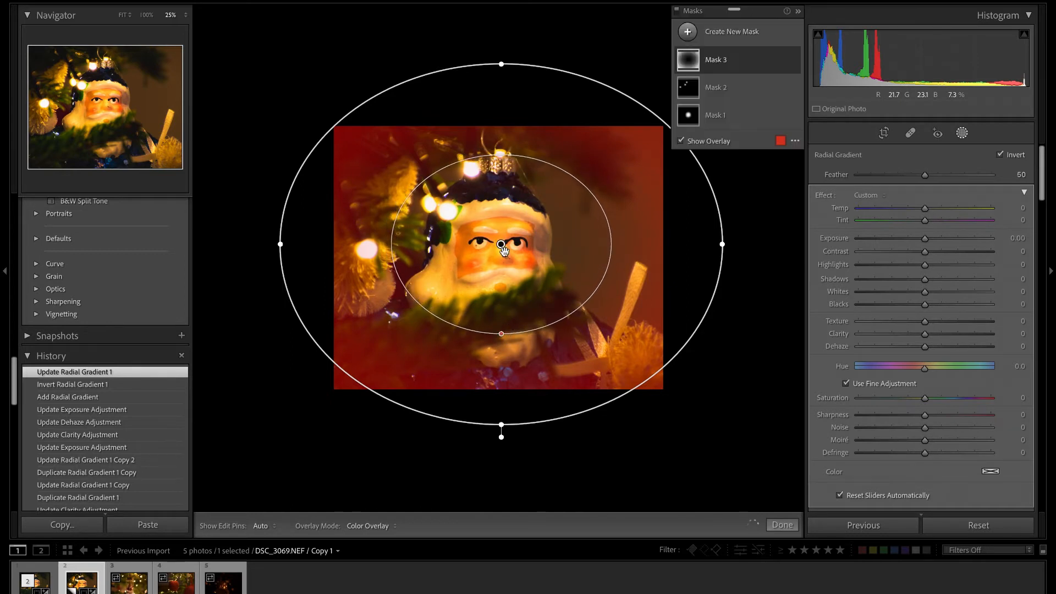
{"action": "left_click_drag", "start_coordinate": [501, 246], "coordinate": [484, 248]}
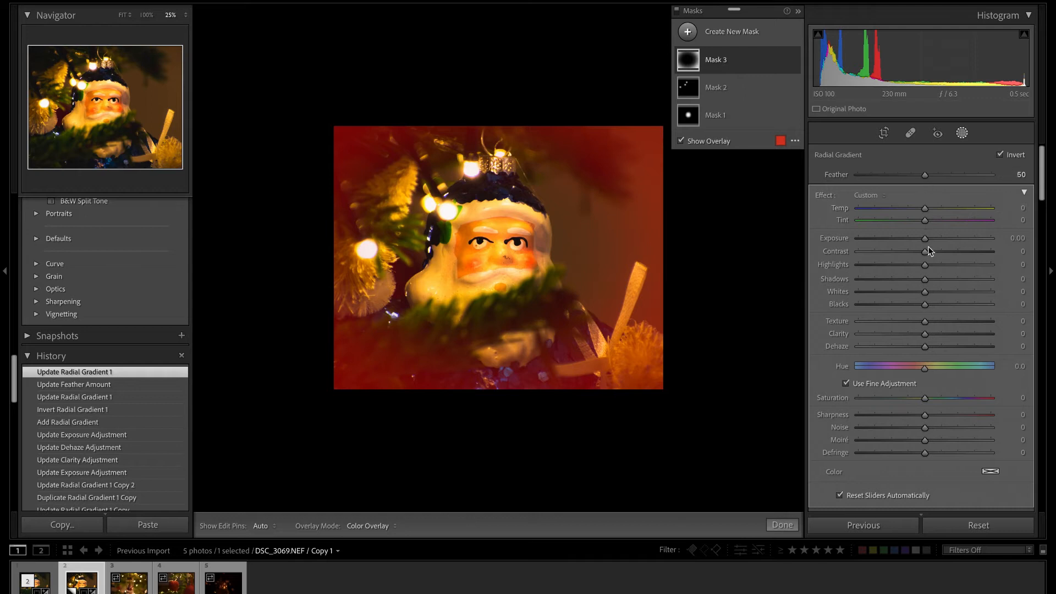
Darken the area around Santa with a mask exposure of −0.85 and finish masking.
{"action": "left_click_drag", "start_coordinate": [926, 240], "coordinate": [914, 242]}
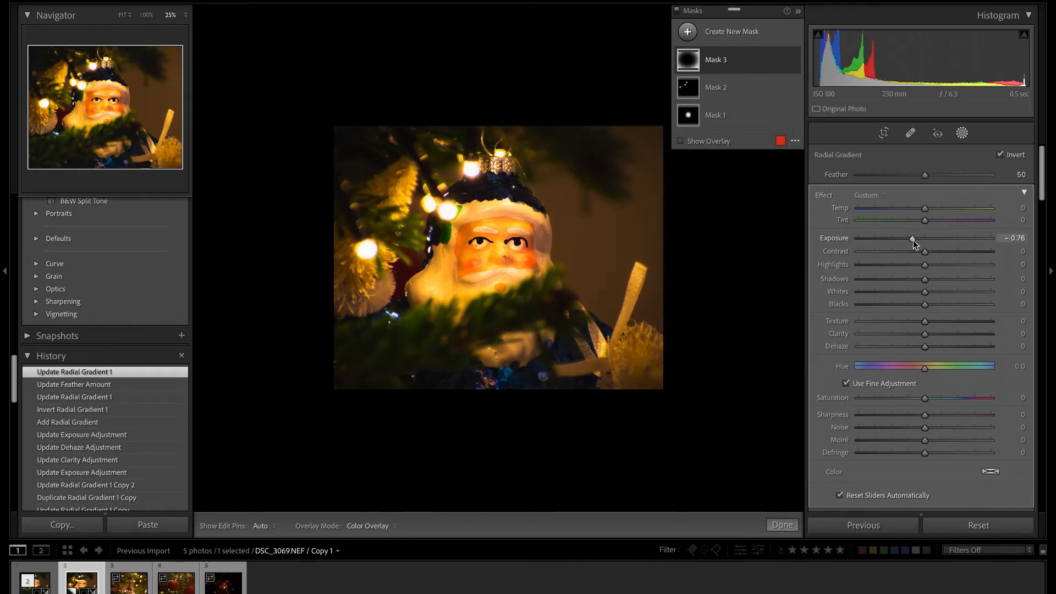
{"action": "left_click_drag", "start_coordinate": [913, 240], "coordinate": [910, 241]}
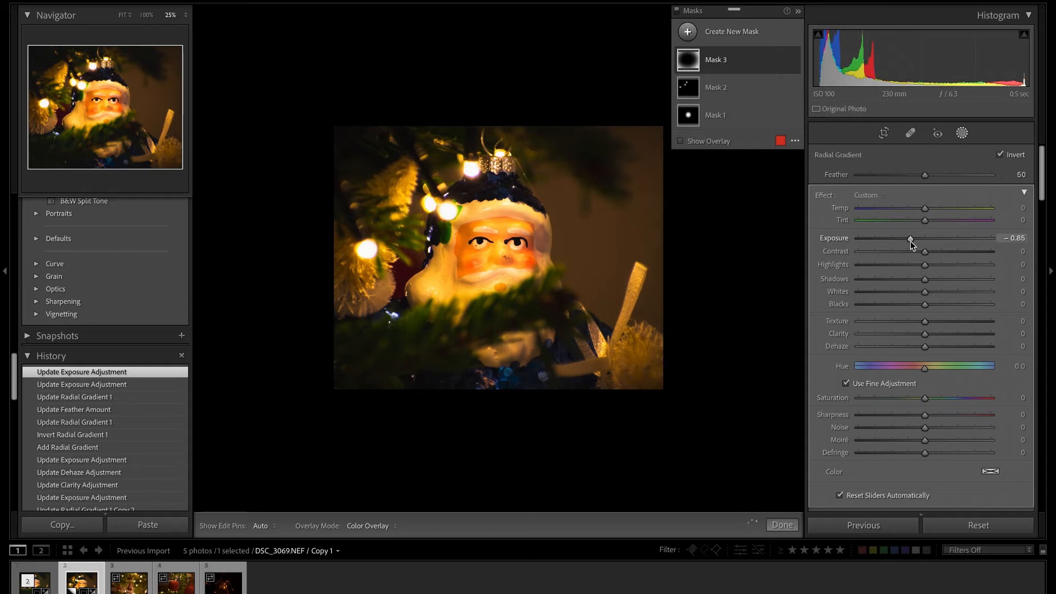
{"action": "left_click", "coordinate": [778, 526]}
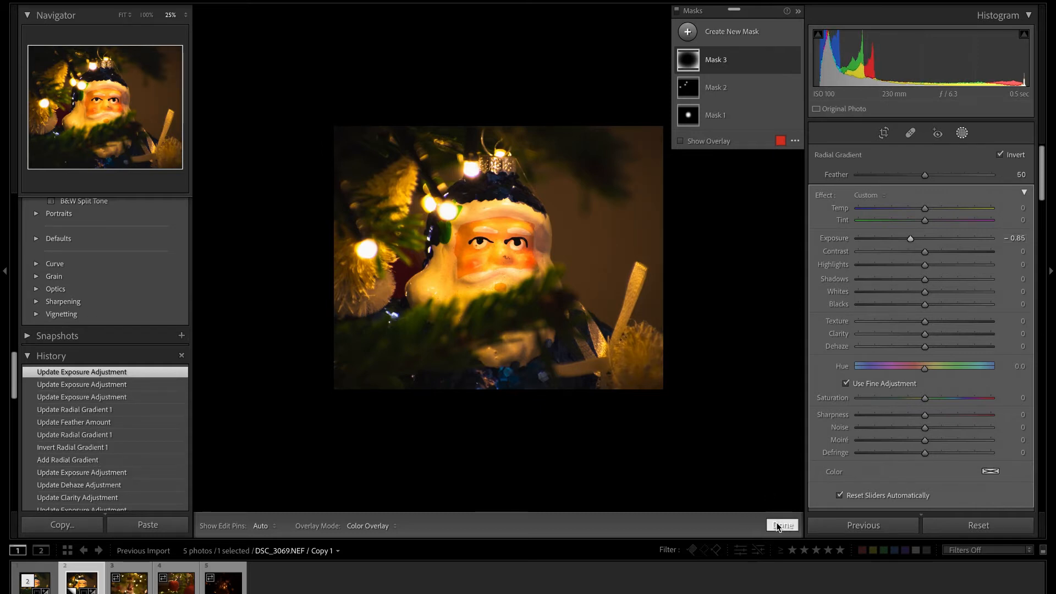
Turn on chromatic aberration removal and lens profile corrections for the photo.
{"action": "left_click", "coordinate": [497, 219]}
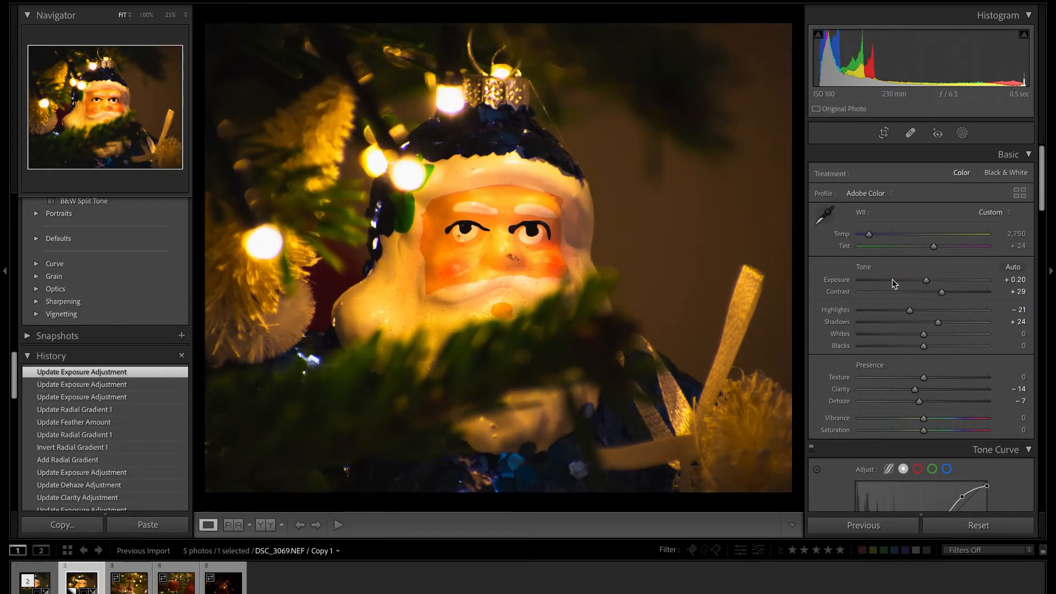
{"action": "scroll", "coordinate": [892, 279], "scroll_direction": "down", "scroll_amount": 10}
{"action": "scroll", "coordinate": [921, 342], "scroll_direction": "down", "scroll_amount": 12}
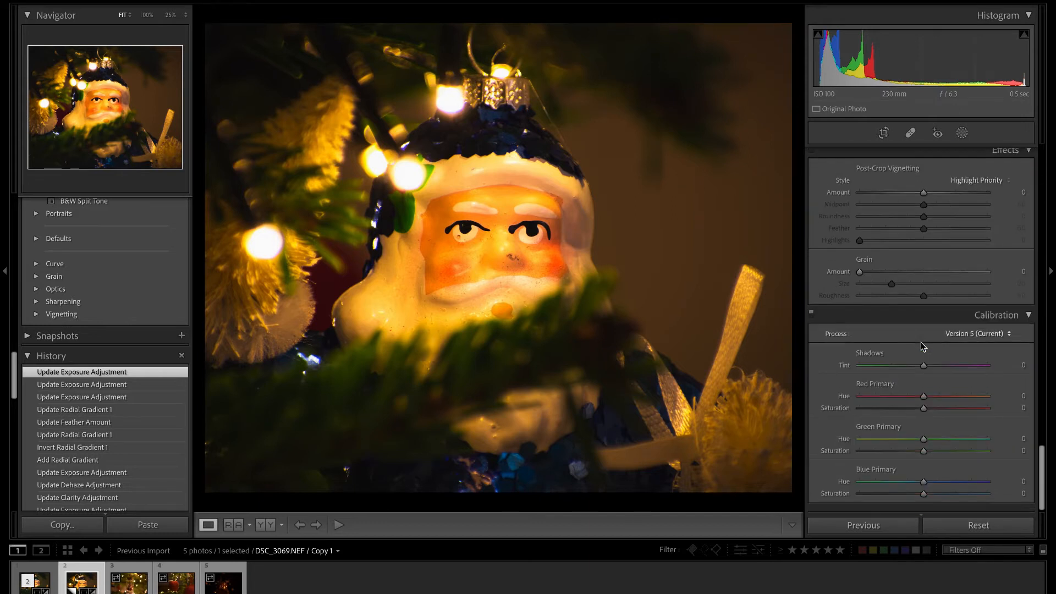
{"action": "scroll", "coordinate": [921, 343], "scroll_direction": "up", "scroll_amount": 5}
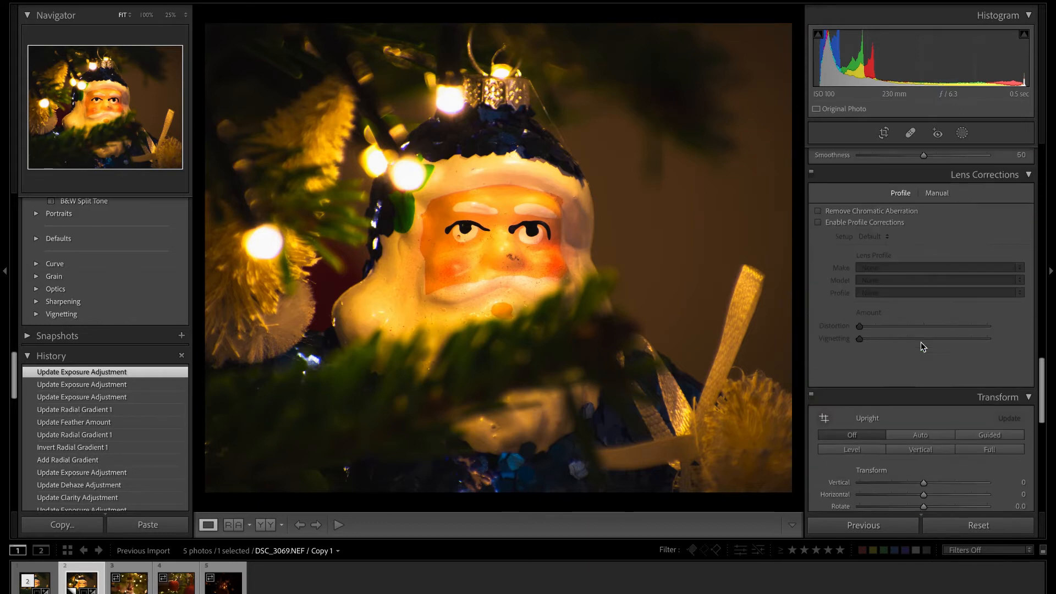
{"action": "left_click", "coordinate": [820, 263]}
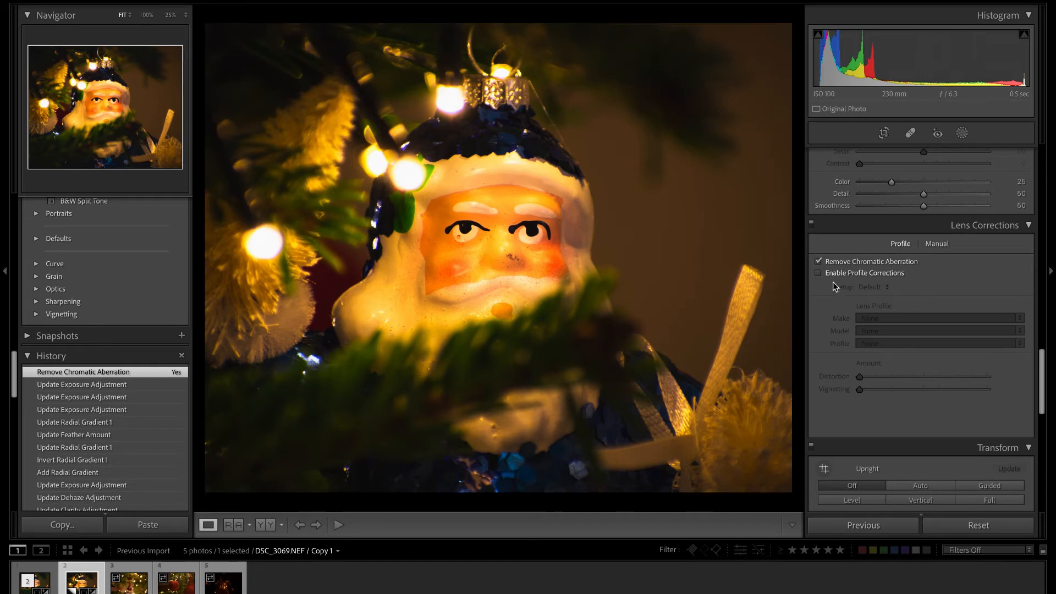
{"action": "left_click", "coordinate": [820, 273]}
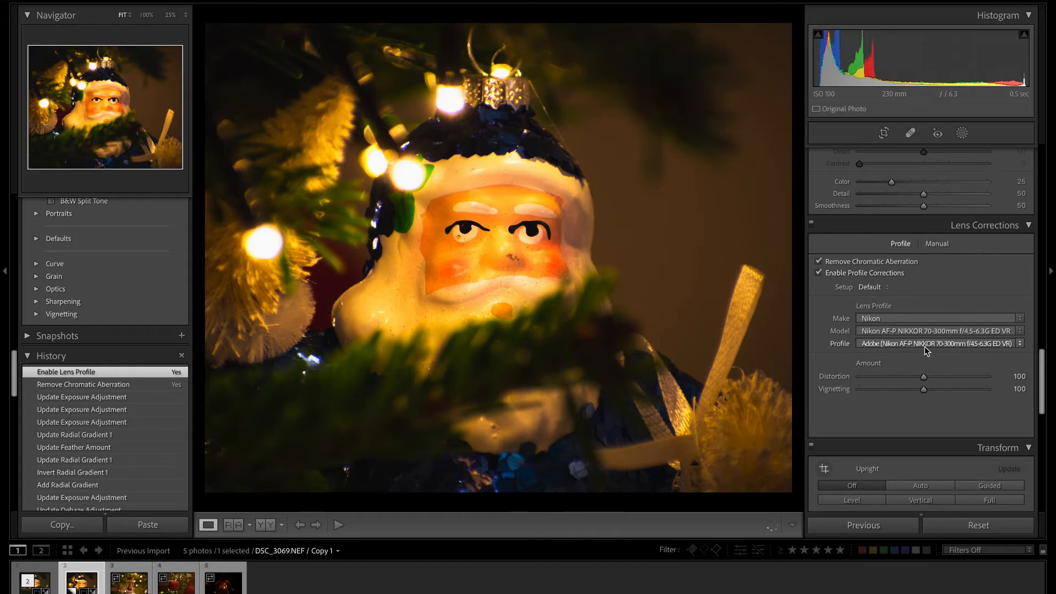
Grade the shadows green with hue 126, saturation 15 and luminance +17.
{"action": "scroll", "coordinate": [914, 309], "scroll_direction": "up", "scroll_amount": 4}
{"action": "scroll", "coordinate": [915, 309], "scroll_direction": "up", "scroll_amount": 6}
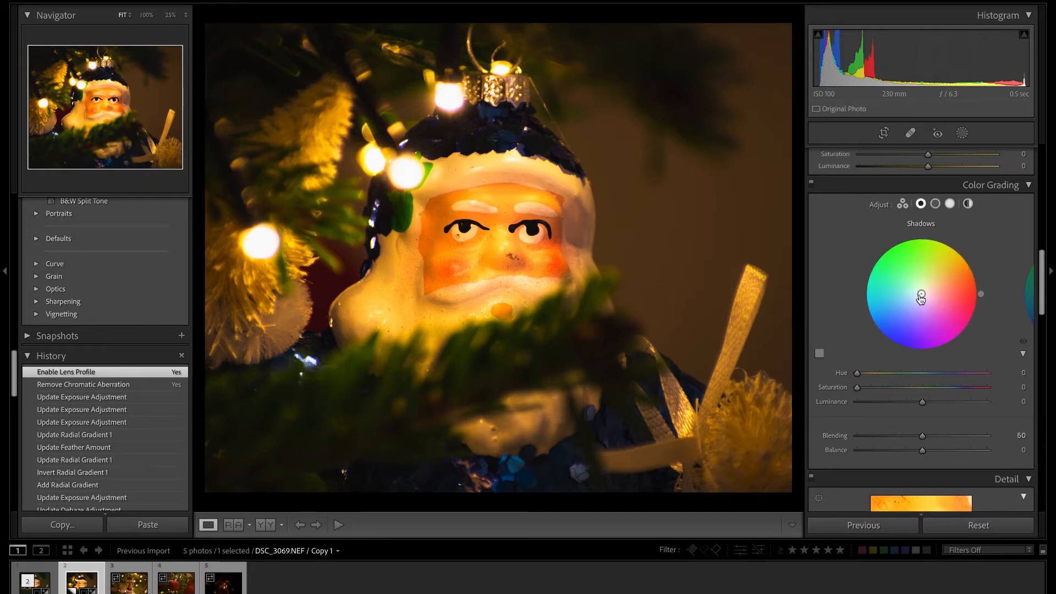
{"action": "left_click_drag", "start_coordinate": [981, 294], "coordinate": [886, 247]}
{"action": "left_click_drag", "start_coordinate": [921, 293], "coordinate": [917, 288]}
{"action": "left_click_drag", "start_coordinate": [917, 286], "coordinate": [914, 284]}
{"action": "left_click_drag", "start_coordinate": [925, 402], "coordinate": [876, 390]}
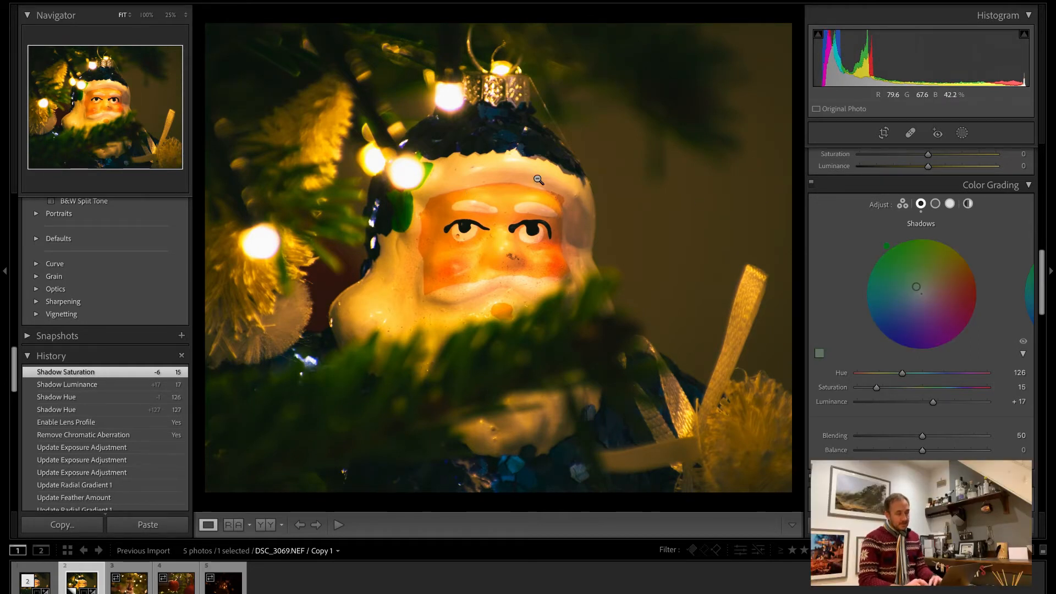
Compare the edited virtual copy with the first version of the Santa photo and that version's unedited state.
{"action": "left_click", "coordinate": [395, 338]}
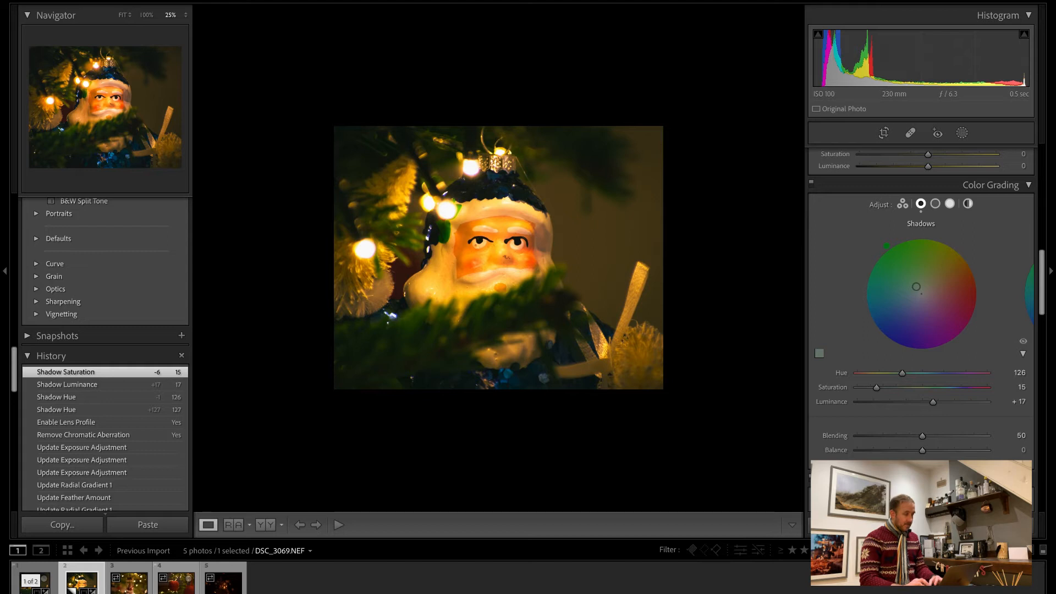
{"action": "left_click", "coordinate": [35, 581]}
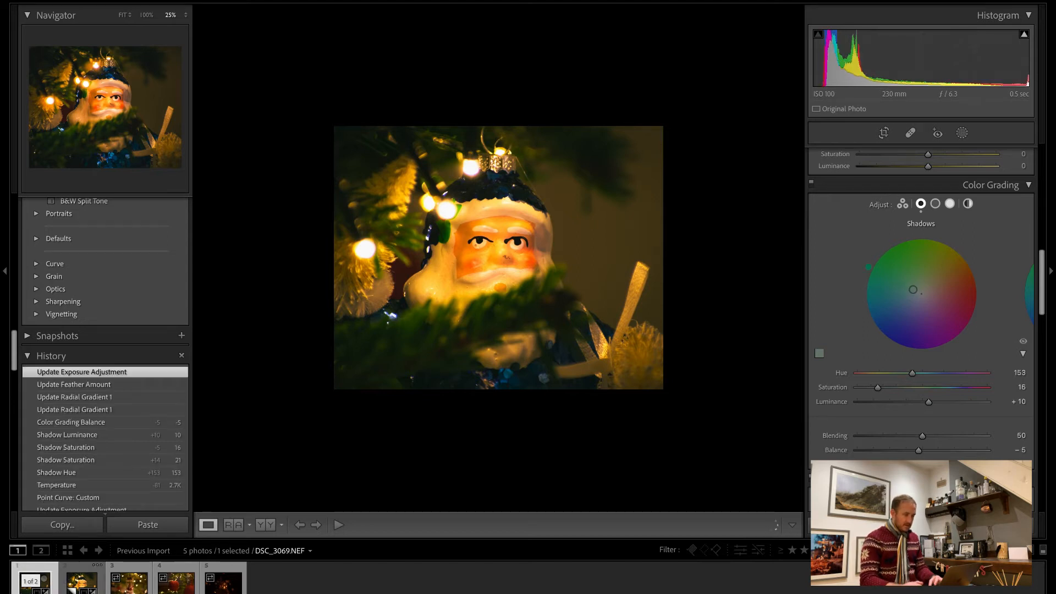
{"action": "key", "text": "backslash"}
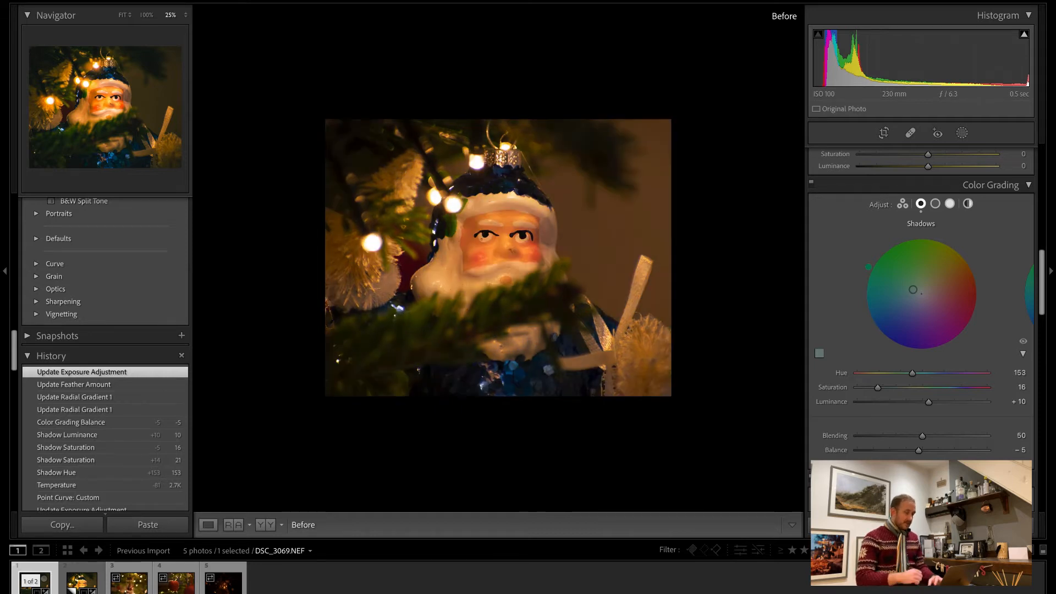
{"action": "left_click", "coordinate": [83, 582]}
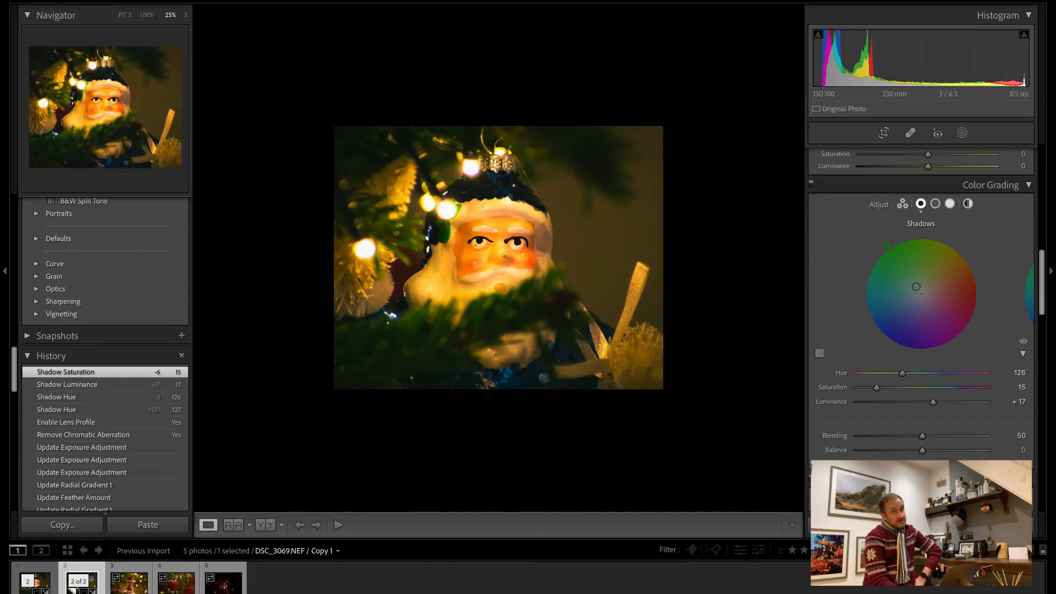
{"action": "left_click", "coordinate": [531, 251]}
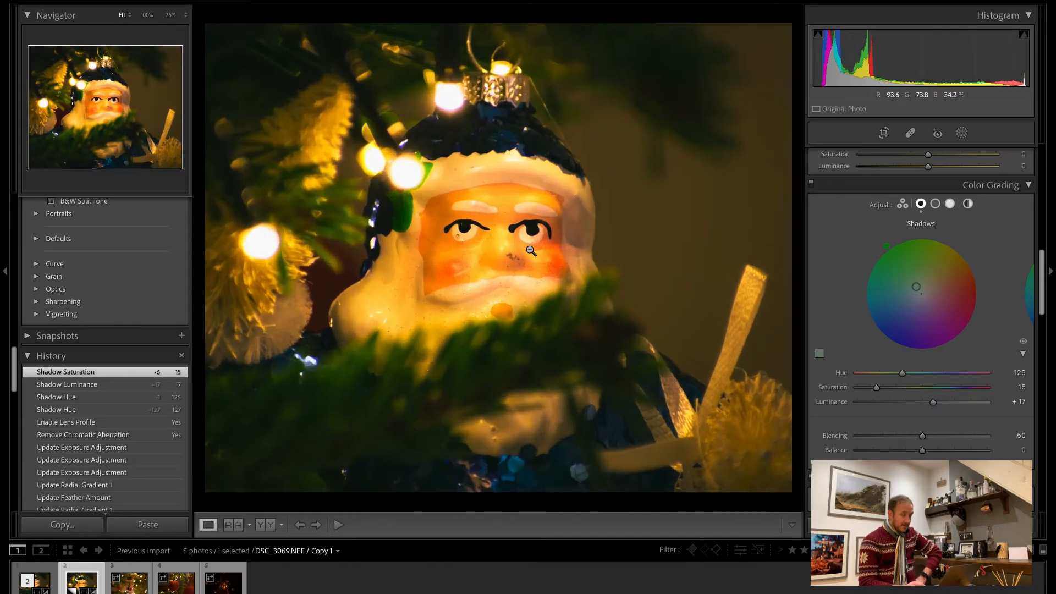
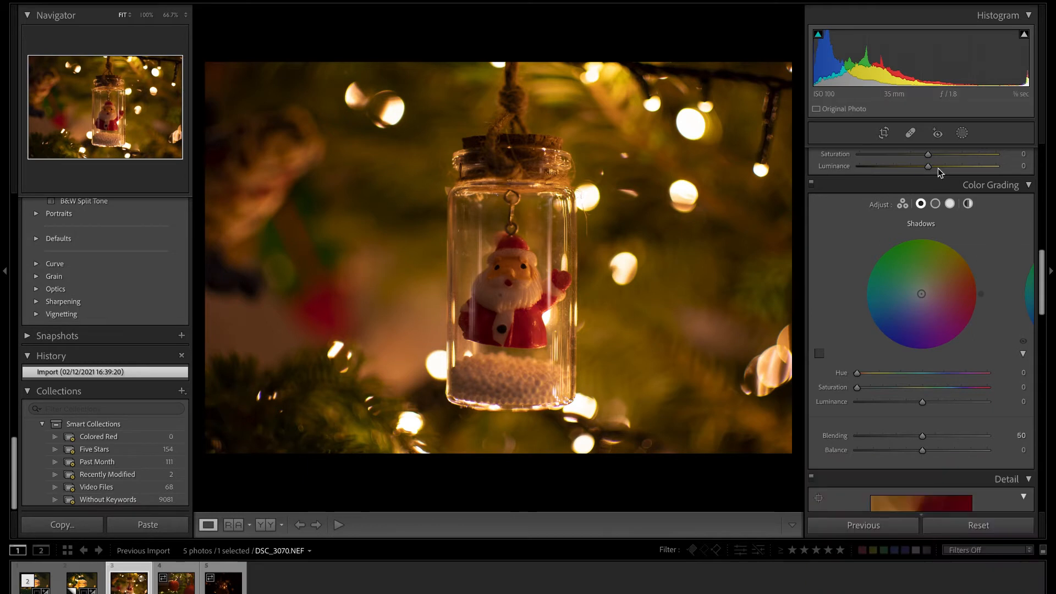
Crop the photo to a 4 x 5 / 8 x 10 aspect, tightened and repositioned around the Santa jar.
{"action": "left_click", "coordinate": [884, 133]}
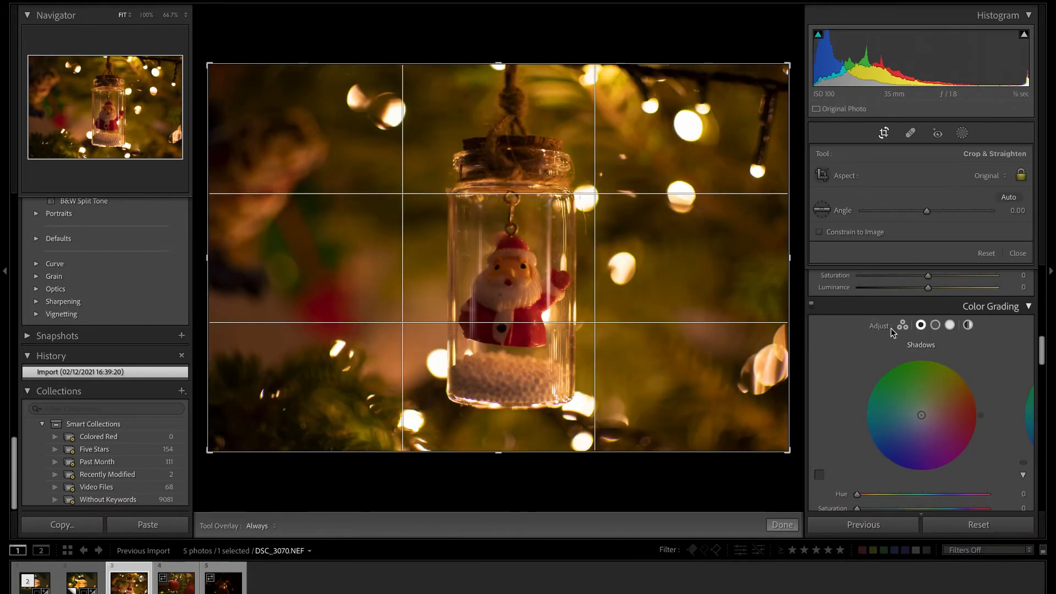
{"action": "left_click", "coordinate": [987, 177]}
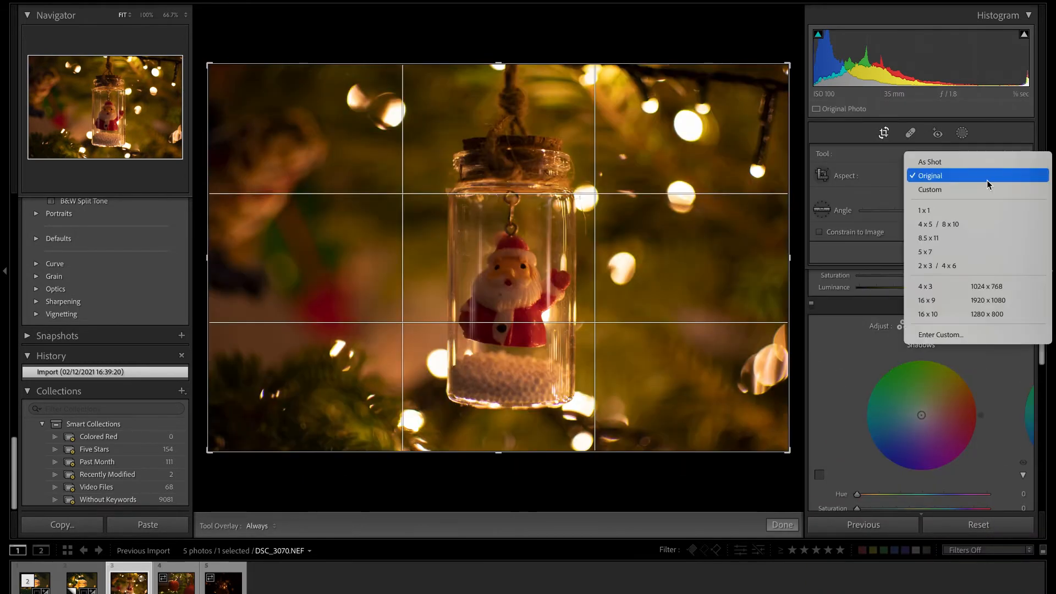
{"action": "left_click", "coordinate": [956, 225]}
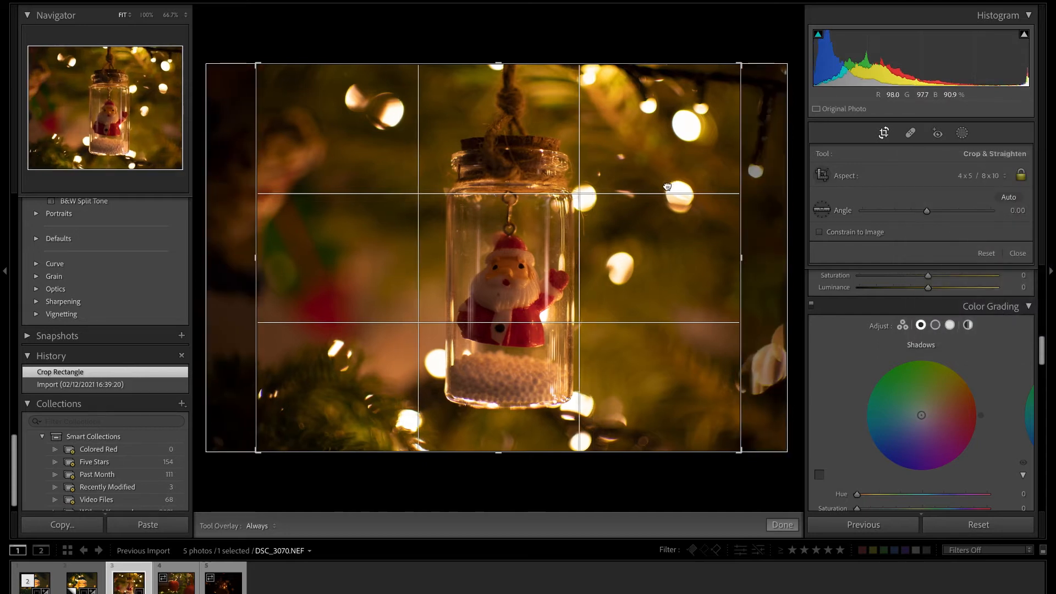
{"action": "left_click_drag", "start_coordinate": [672, 184], "coordinate": [656, 187]}
{"action": "left_click_drag", "start_coordinate": [741, 251], "coordinate": [727, 250]}
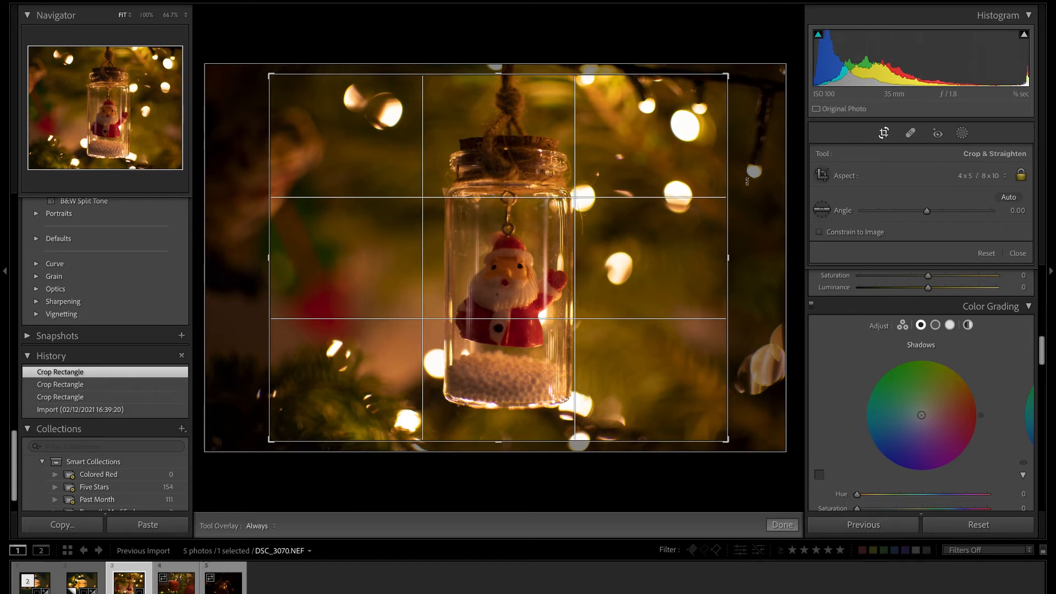
{"action": "left_click_drag", "start_coordinate": [625, 234], "coordinate": [617, 240]}
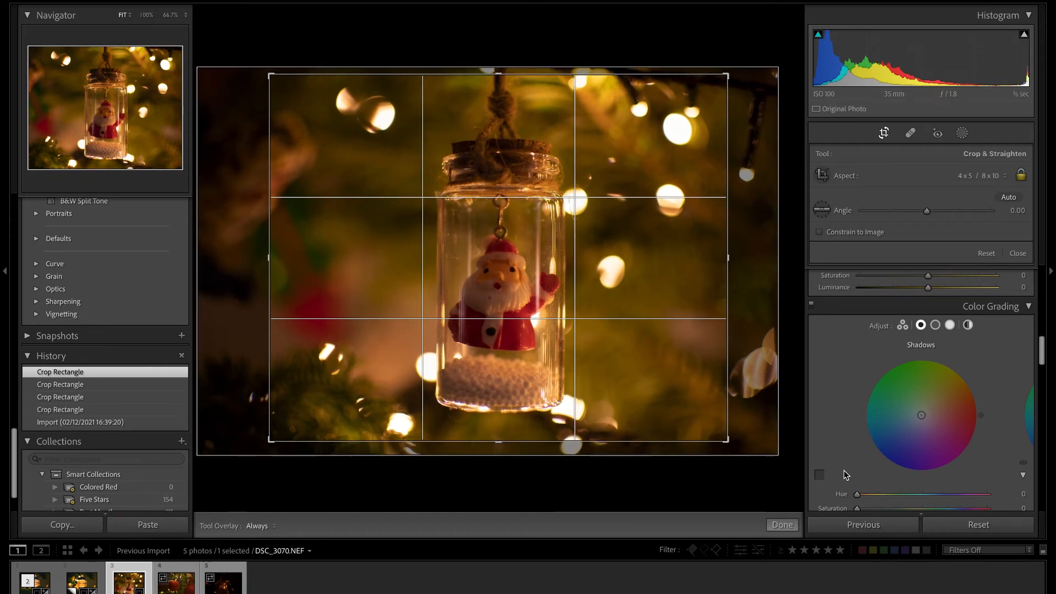
{"action": "left_click", "coordinate": [789, 526]}
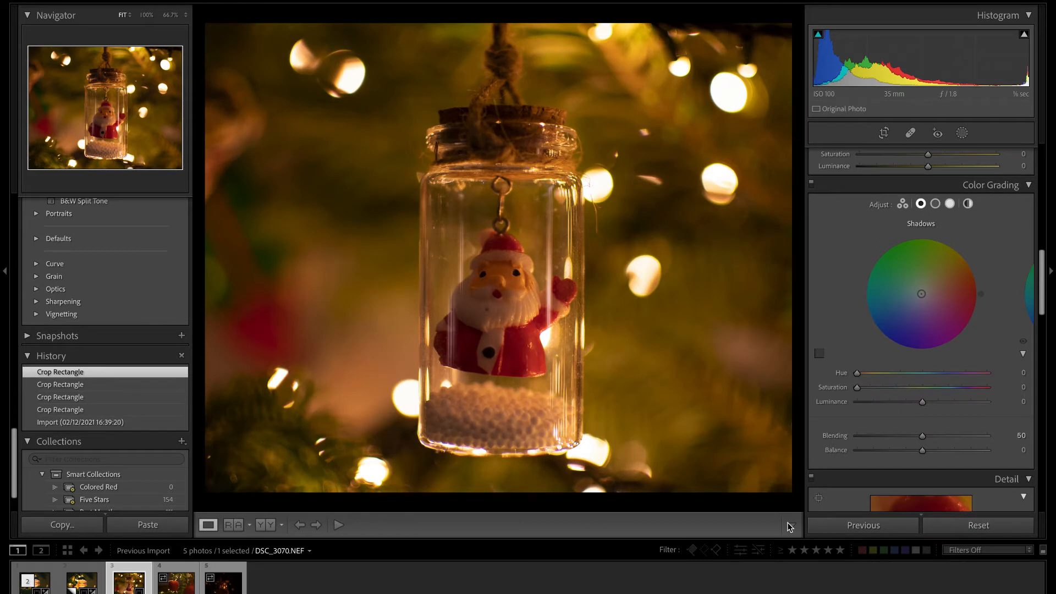
Set the photo's contrast to +44, highlights to −37, shadows to +39 and temperature to 2,990.
{"action": "scroll", "coordinate": [926, 286], "scroll_direction": "up", "scroll_amount": 10}
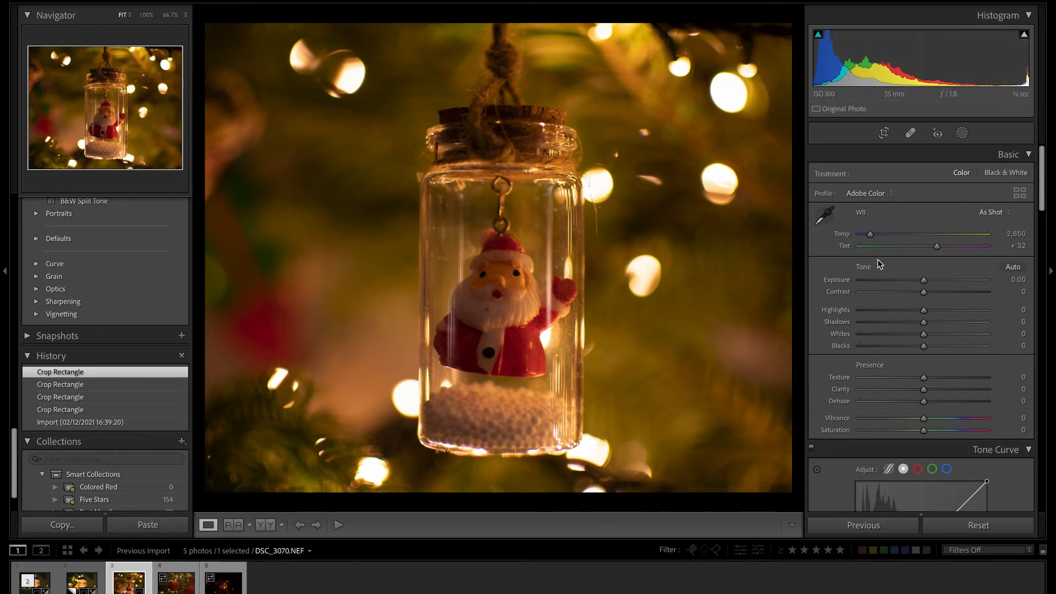
{"action": "left_click_drag", "start_coordinate": [872, 235], "coordinate": [873, 235]}
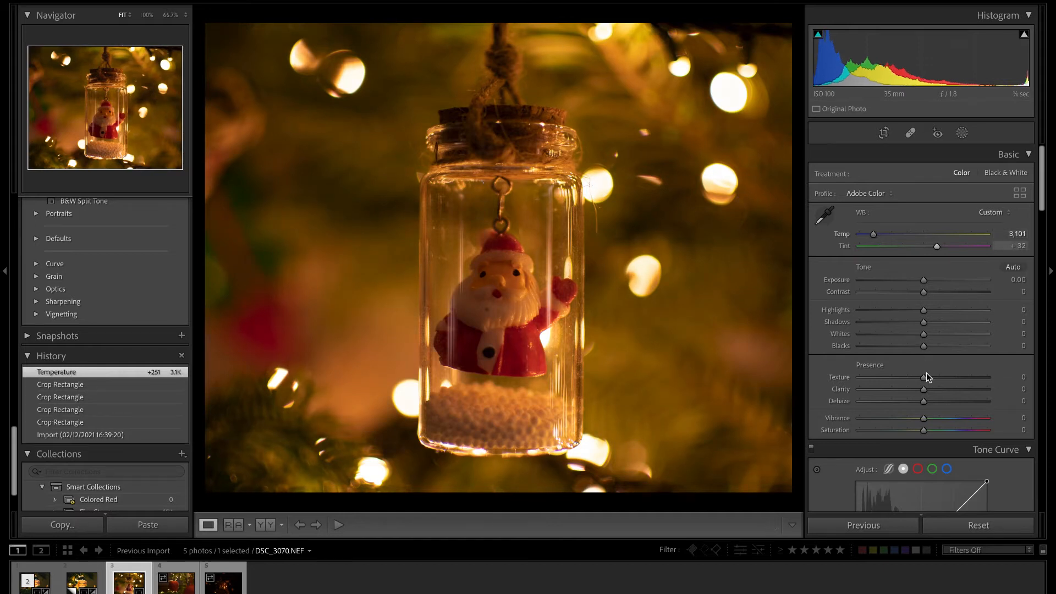
{"action": "left_click_drag", "start_coordinate": [923, 312], "coordinate": [951, 293]}
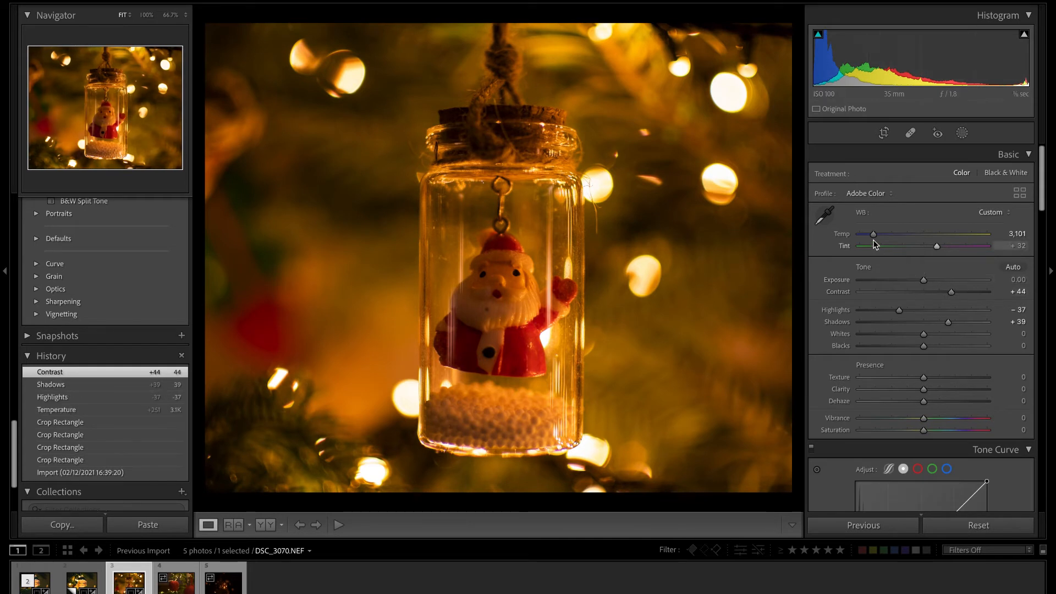
{"action": "left_click_drag", "start_coordinate": [872, 235], "coordinate": [871, 235]}
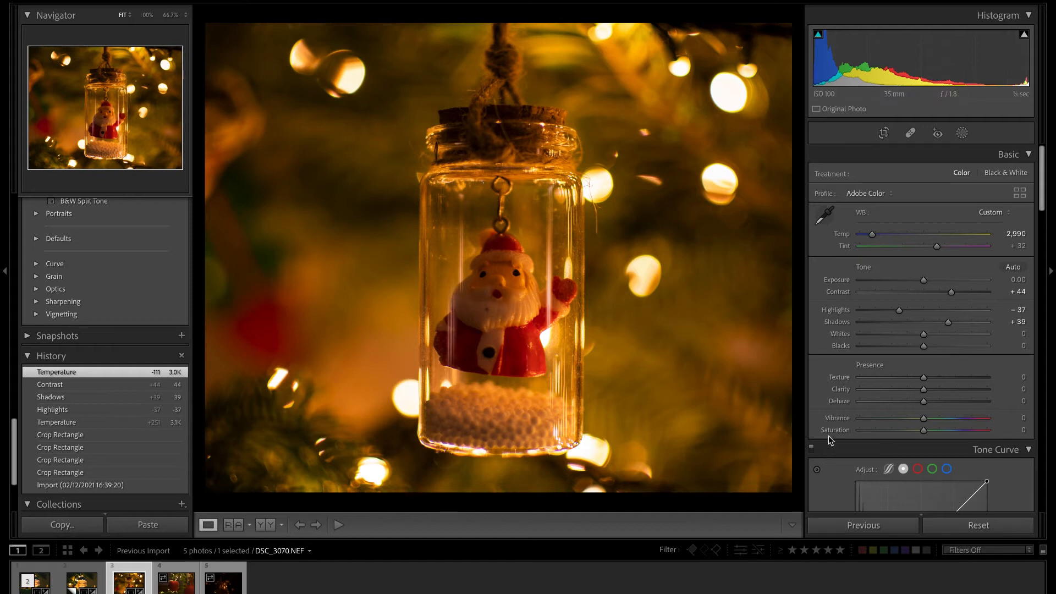
Soften the photo with texture −13, clarity −22 and dehaze −8, and set vibrance to +19.
{"action": "scroll", "coordinate": [903, 366], "scroll_direction": "down", "scroll_amount": 2}
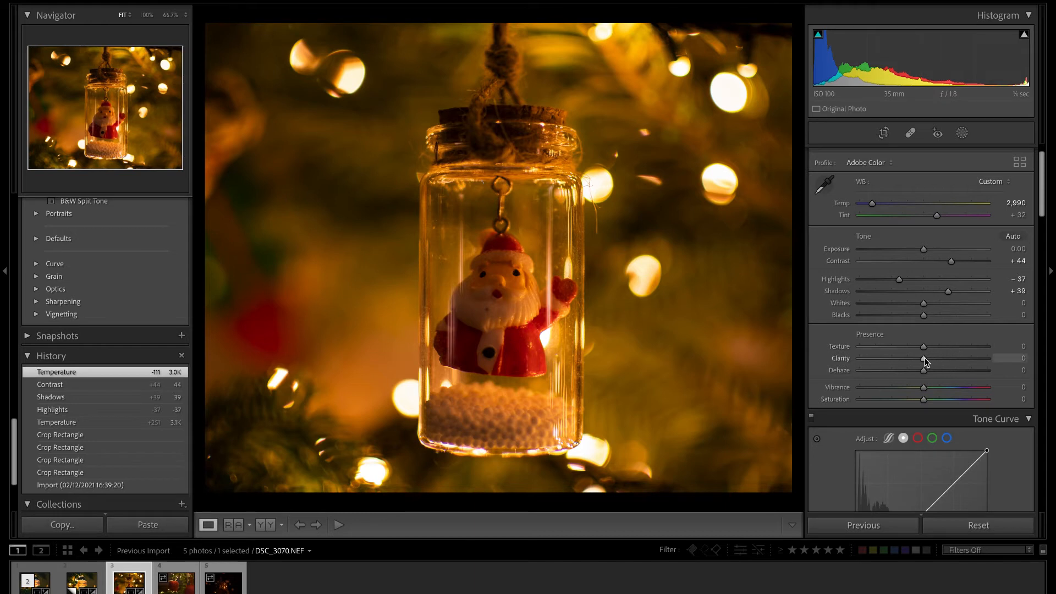
{"action": "left_click_drag", "start_coordinate": [917, 360], "coordinate": [913, 361]}
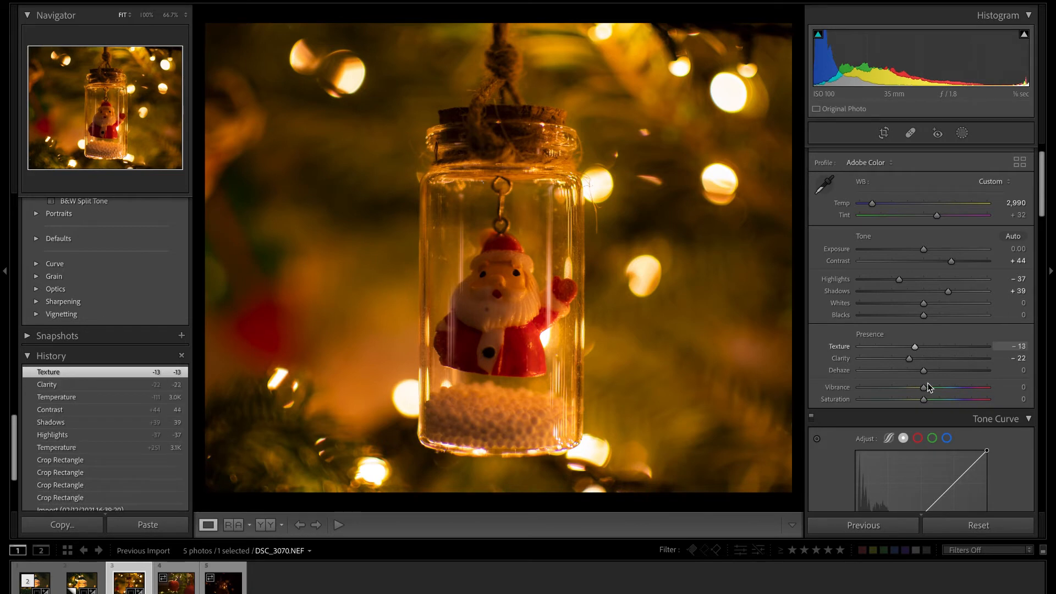
{"action": "left_click_drag", "start_coordinate": [923, 371], "coordinate": [917, 374]}
{"action": "scroll", "coordinate": [949, 399], "scroll_direction": "down", "scroll_amount": 3}
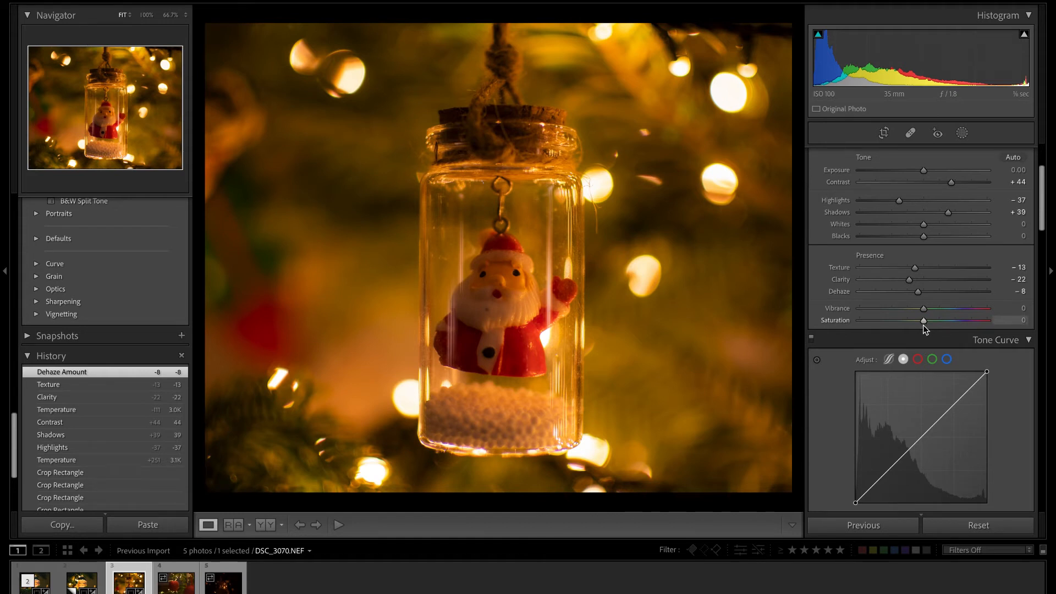
{"action": "mouse_move", "coordinate": [924, 309]}
{"action": "left_mouse_down"}
{"action": "mouse_move", "coordinate": [946, 315]}
{"action": "mouse_move", "coordinate": [938, 310]}
{"action": "left_mouse_up"}
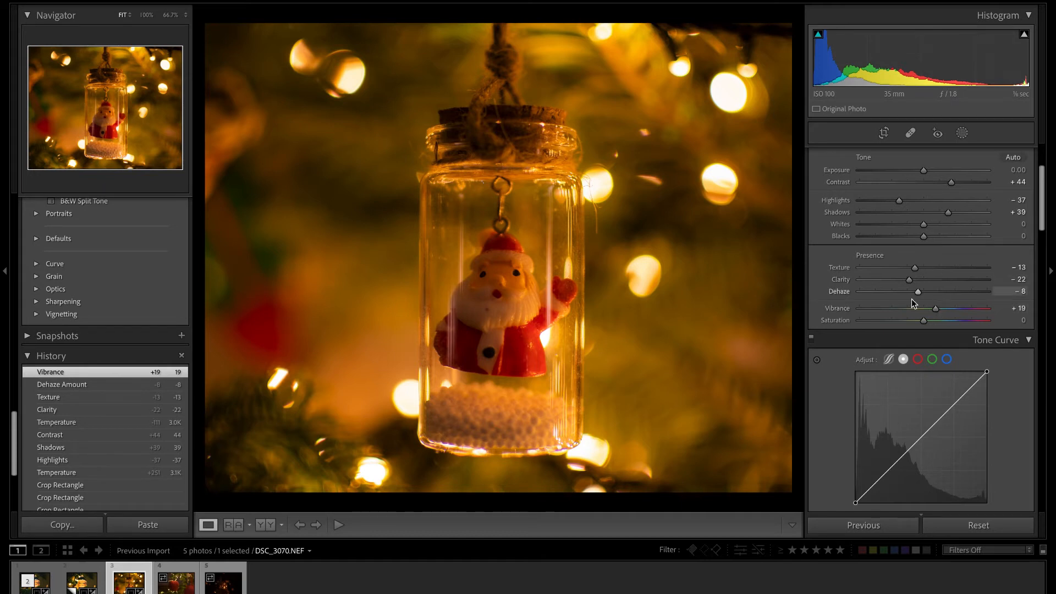
Shape the tone curve into an S with a raised black point, lowered shadows and upper points at 150/154 and 214/229.
{"action": "scroll", "coordinate": [896, 433], "scroll_direction": "down", "scroll_amount": 1}
{"action": "scroll", "coordinate": [896, 432], "scroll_direction": "down", "scroll_amount": 1}
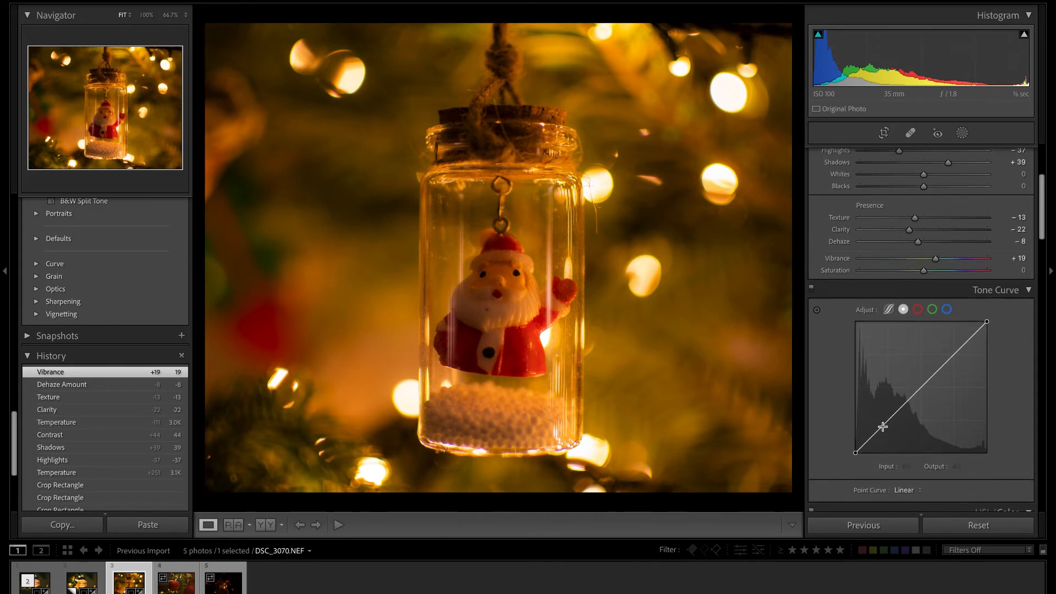
{"action": "left_click_drag", "start_coordinate": [882, 433], "coordinate": [855, 448]}
{"action": "left_click_drag", "start_coordinate": [941, 385], "coordinate": [933, 373]}
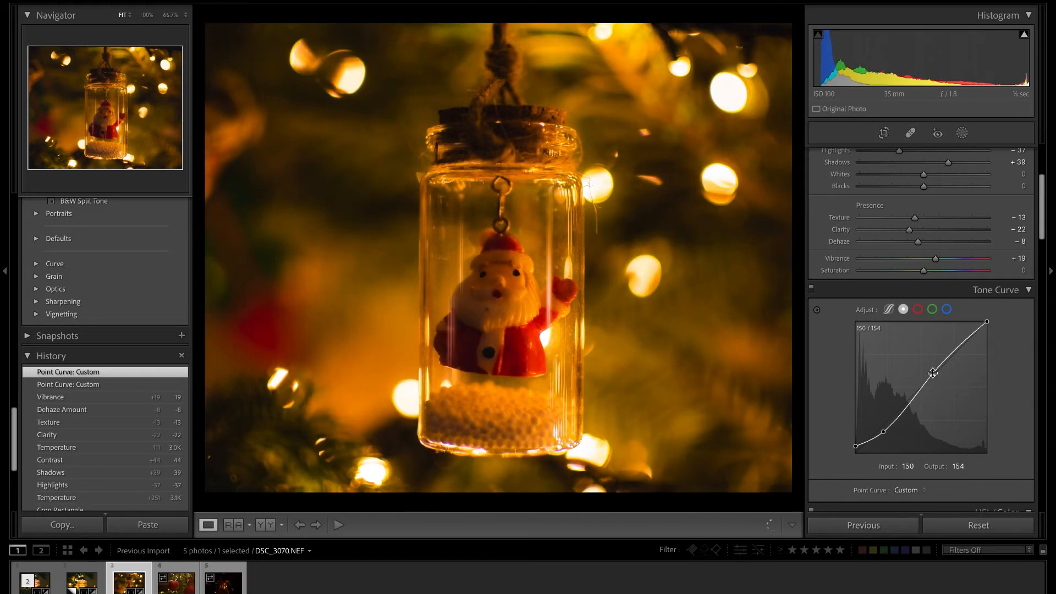
{"action": "left_click", "coordinate": [966, 338]}
{"action": "left_click_drag", "start_coordinate": [967, 340], "coordinate": [968, 338]}
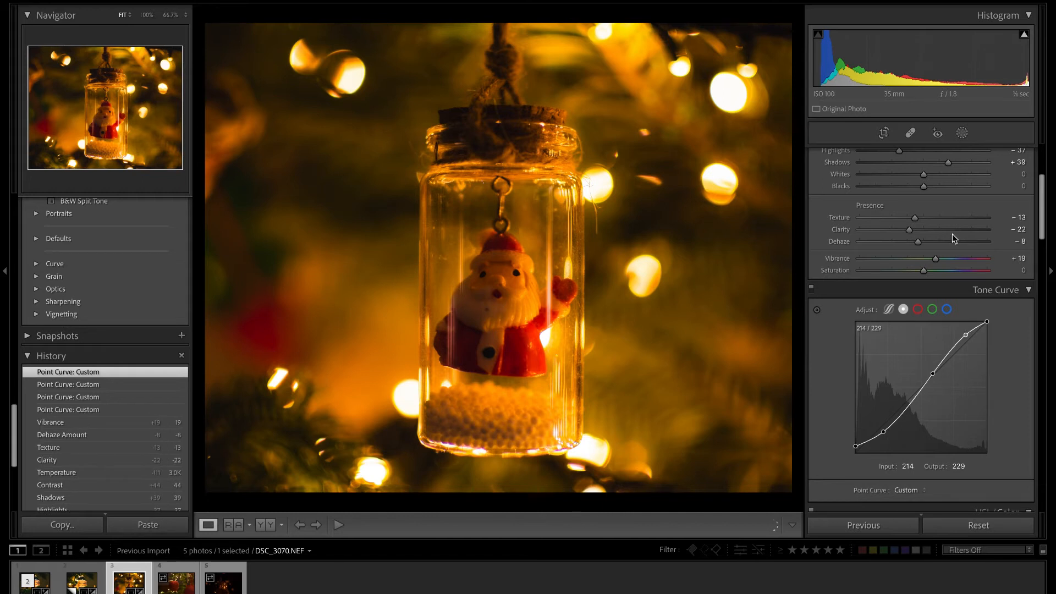
Raise the photo's shadows to +75 and cool the white balance to a temperature of 2,850.
{"action": "scroll", "coordinate": [952, 233], "scroll_direction": "up", "scroll_amount": 2}
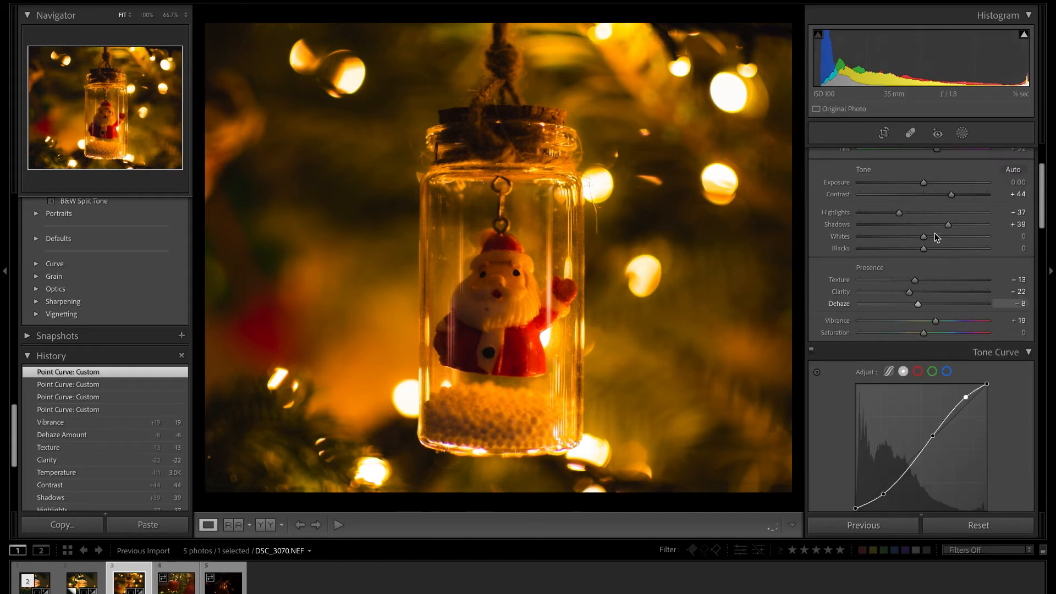
{"action": "left_click_drag", "start_coordinate": [948, 225], "coordinate": [971, 225]}
{"action": "scroll", "coordinate": [948, 220], "scroll_direction": "up", "scroll_amount": 3}
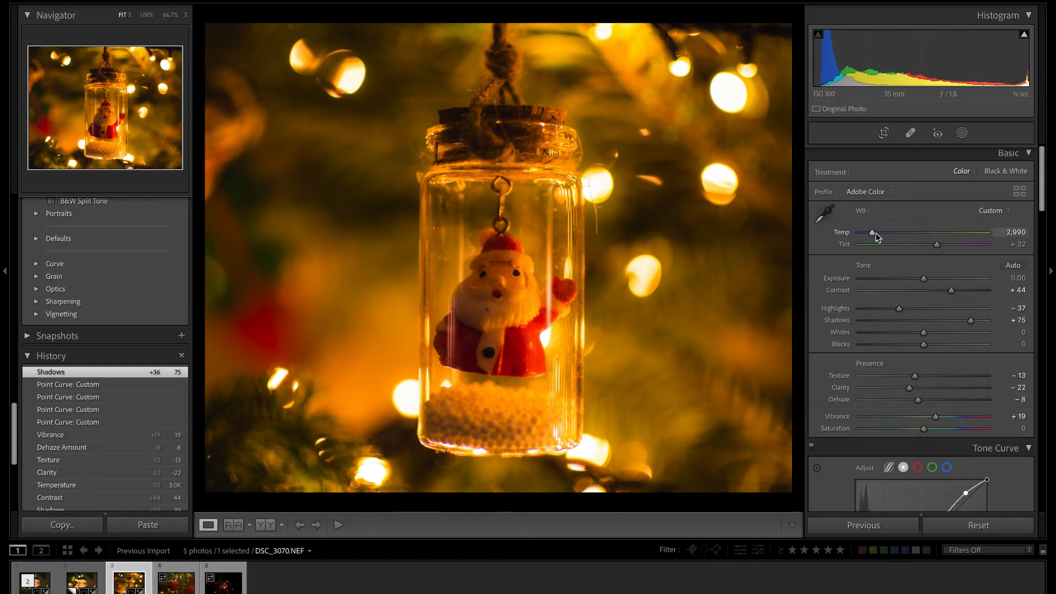
{"action": "left_click_drag", "start_coordinate": [873, 233], "coordinate": [872, 235]}
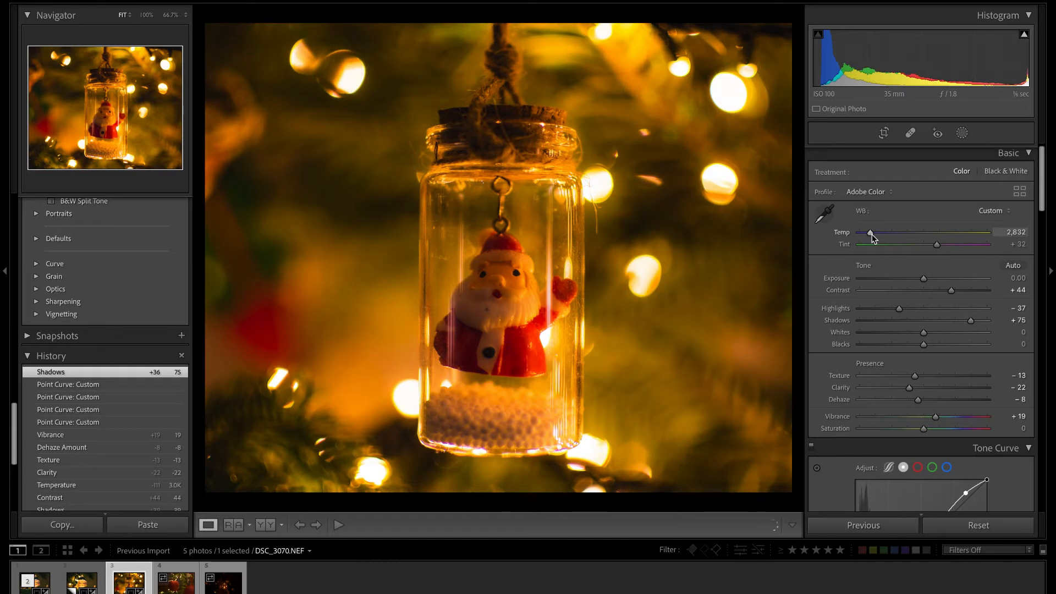
{"action": "left_click_drag", "start_coordinate": [872, 234], "coordinate": [871, 233]}
{"action": "left_click_drag", "start_coordinate": [870, 233], "coordinate": [870, 235]}
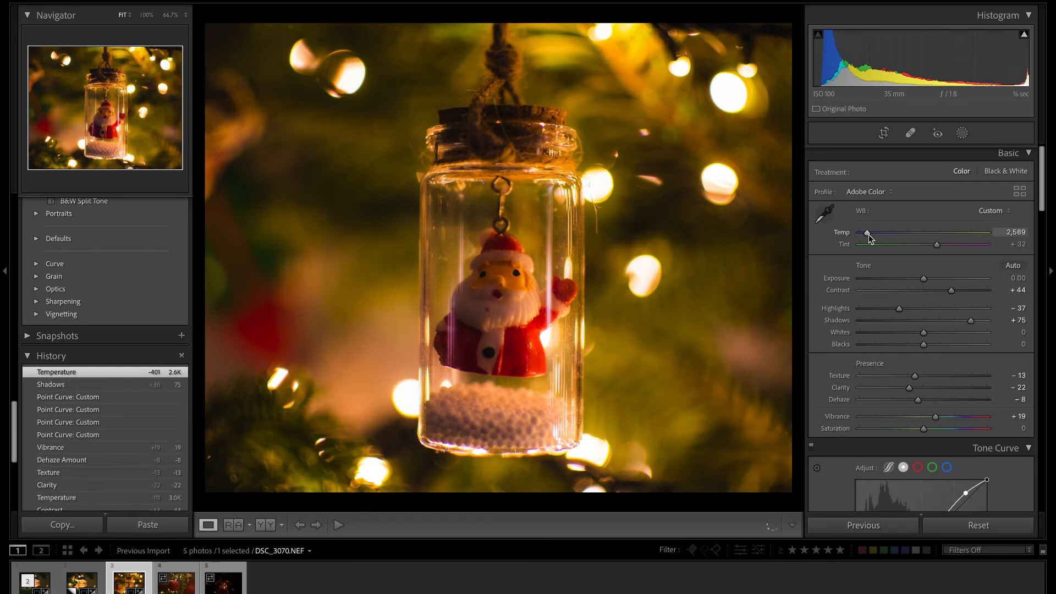
{"action": "left_click_drag", "start_coordinate": [869, 234], "coordinate": [870, 234]}
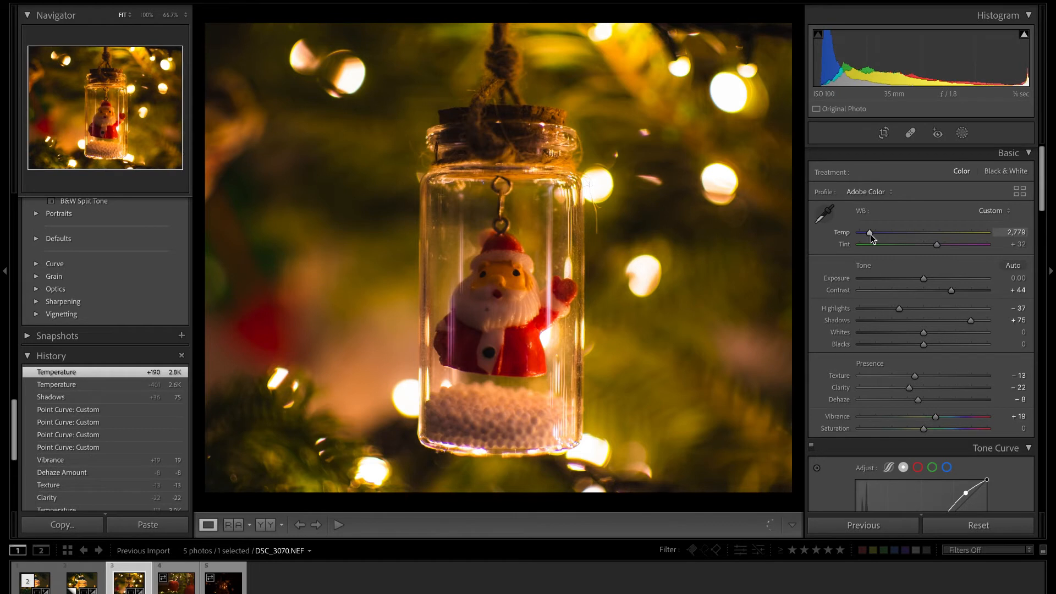
{"action": "left_click_drag", "start_coordinate": [871, 235], "coordinate": [870, 235]}
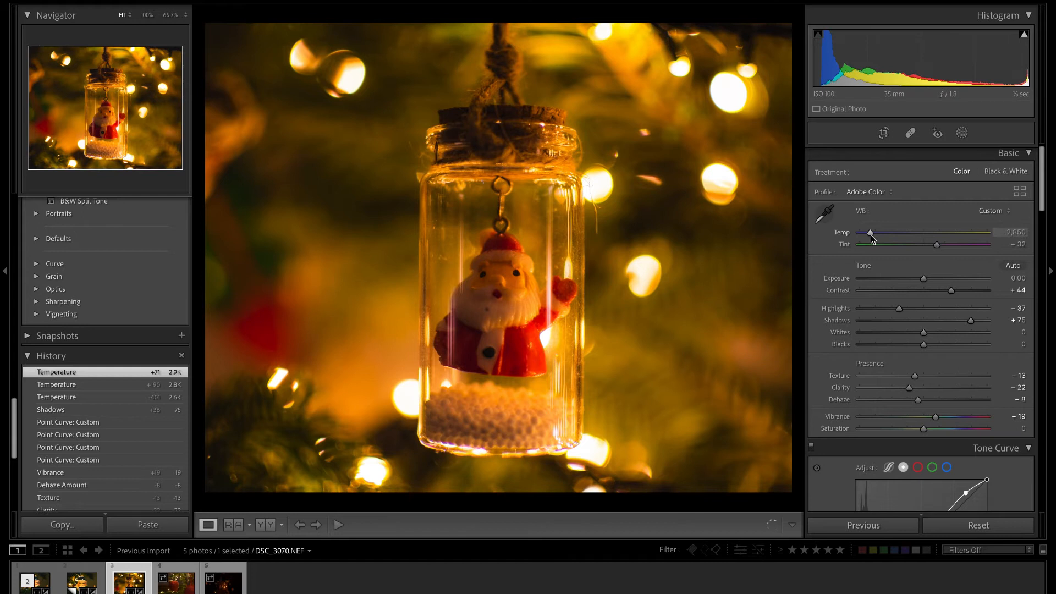
Compare the edited jar photo with its unedited state.
{"action": "key", "text": "backslash"}
{"action": "key", "text": "backslash"}
{"action": "key", "text": "backslash"}
{"action": "key", "text": "backslash"}
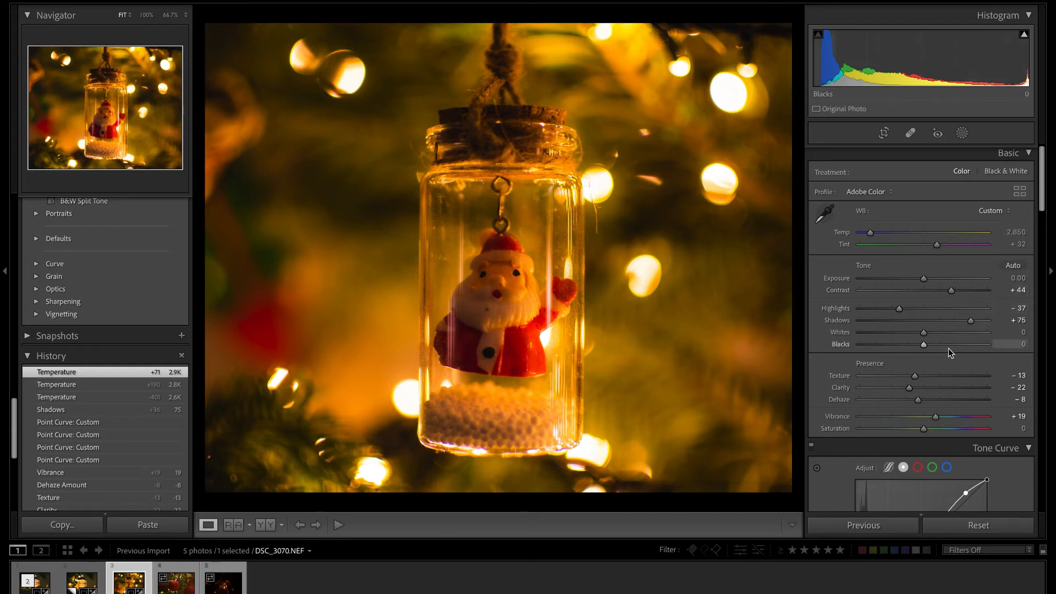
Shift the green hue to +33 and the yellow hue to +49.
{"action": "scroll", "coordinate": [948, 348], "scroll_direction": "down", "scroll_amount": 10}
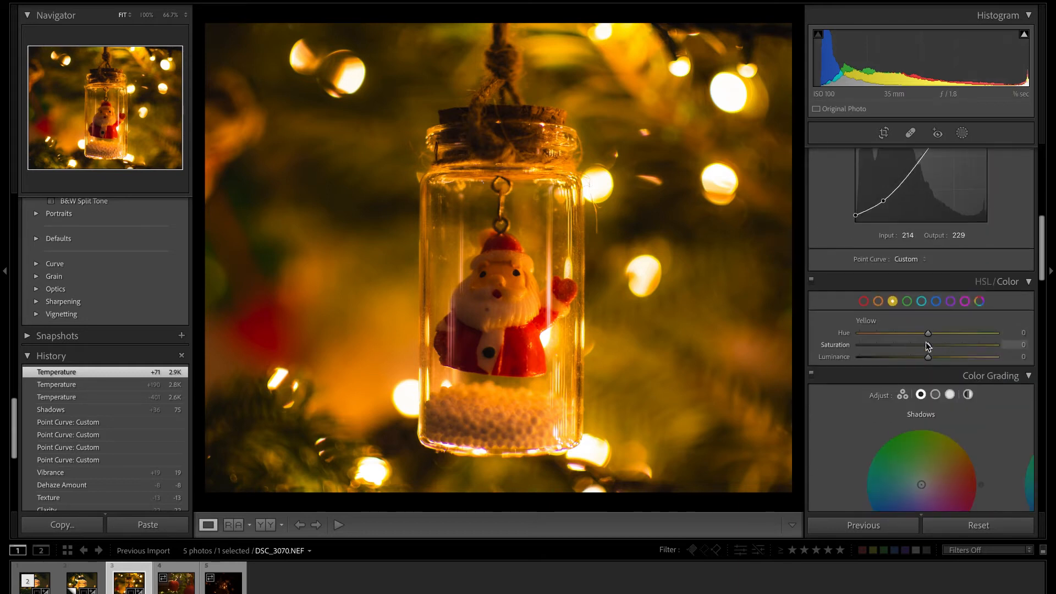
{"action": "left_click", "coordinate": [907, 301]}
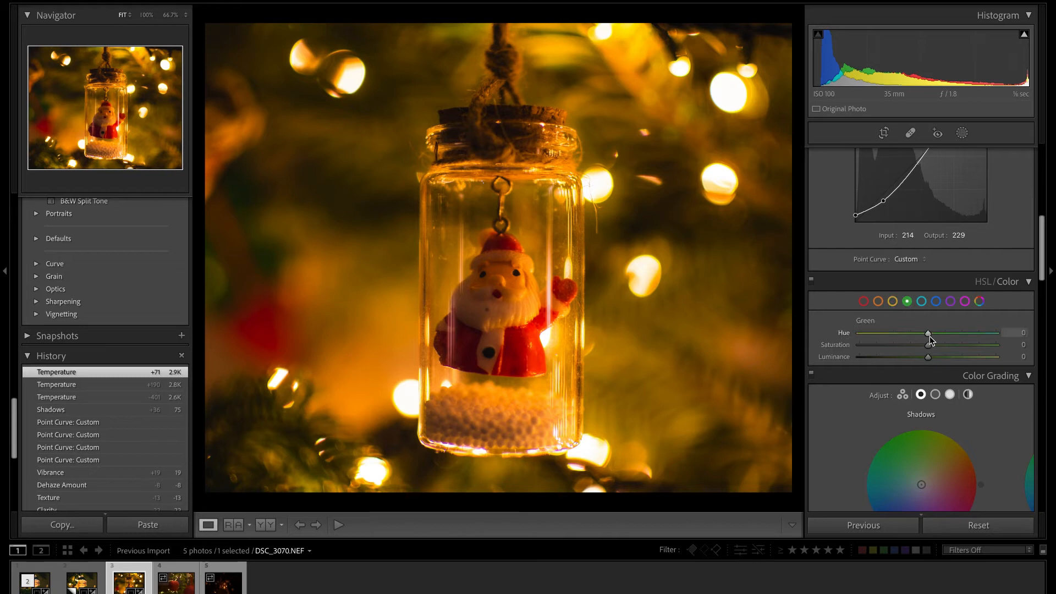
{"action": "left_click_drag", "start_coordinate": [929, 336], "coordinate": [952, 336]}
{"action": "mouse_move", "coordinate": [951, 336]}
{"action": "left_mouse_down"}
{"action": "mouse_move", "coordinate": [980, 338]}
{"action": "mouse_move", "coordinate": [936, 342]}
{"action": "mouse_move", "coordinate": [954, 335]}
{"action": "left_mouse_up"}
{"action": "left_click", "coordinate": [892, 301]}
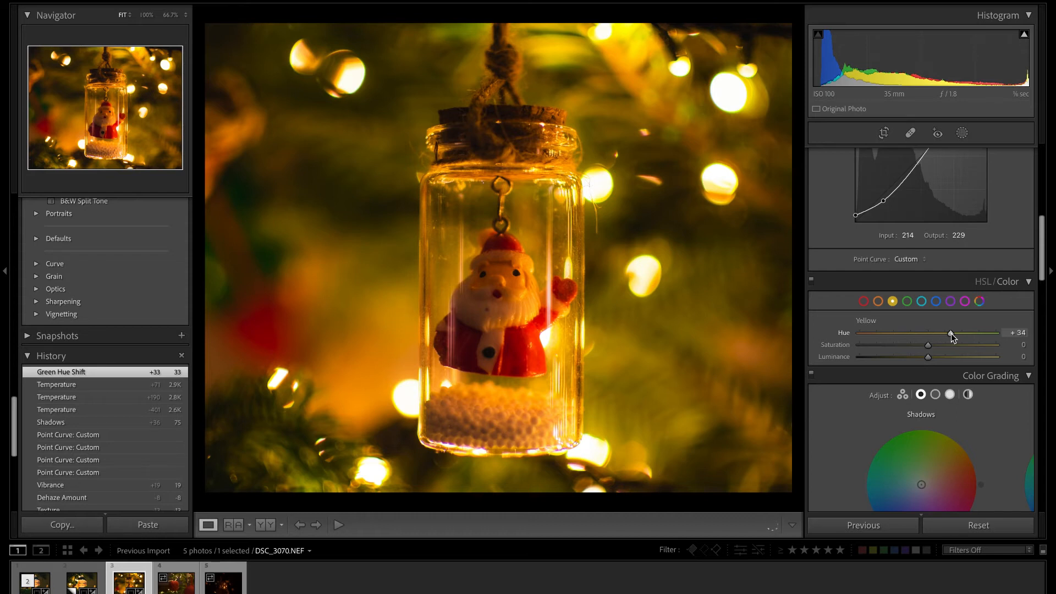
{"action": "left_click_drag", "start_coordinate": [952, 335], "coordinate": [955, 335]}
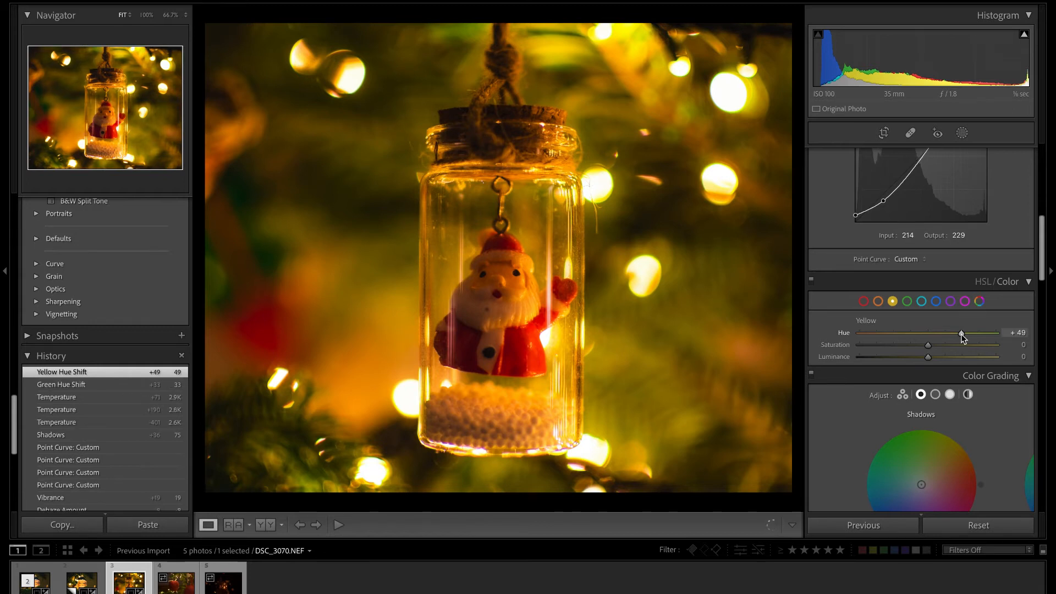
Add a radial gradient mask over the Santa figure, adjusting its height and centring it on the figure.
{"action": "scroll", "coordinate": [915, 391], "scroll_direction": "down", "scroll_amount": 3}
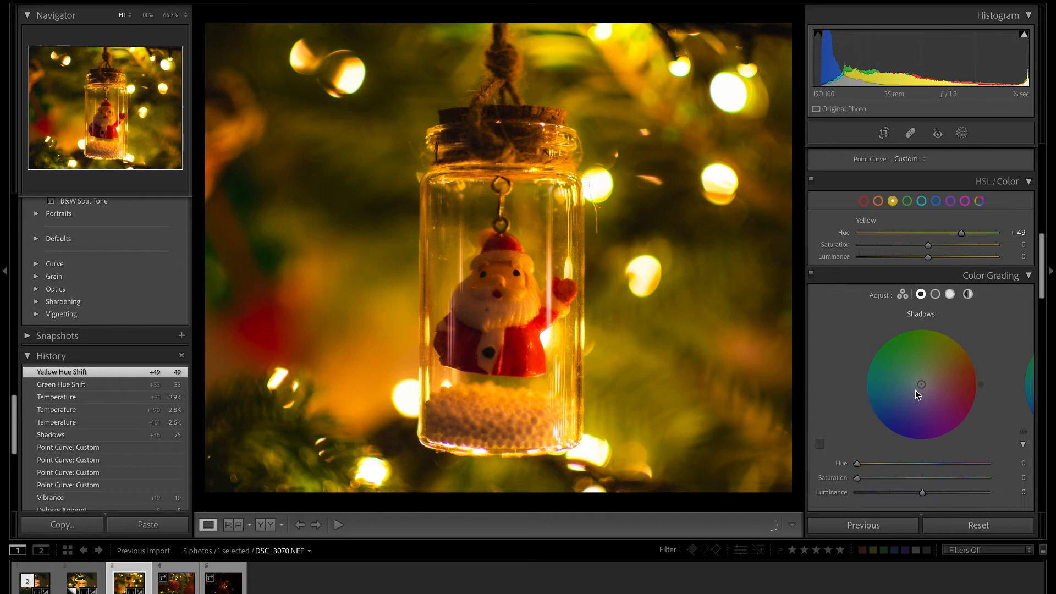
{"action": "scroll", "coordinate": [915, 390], "scroll_direction": "up", "scroll_amount": 10}
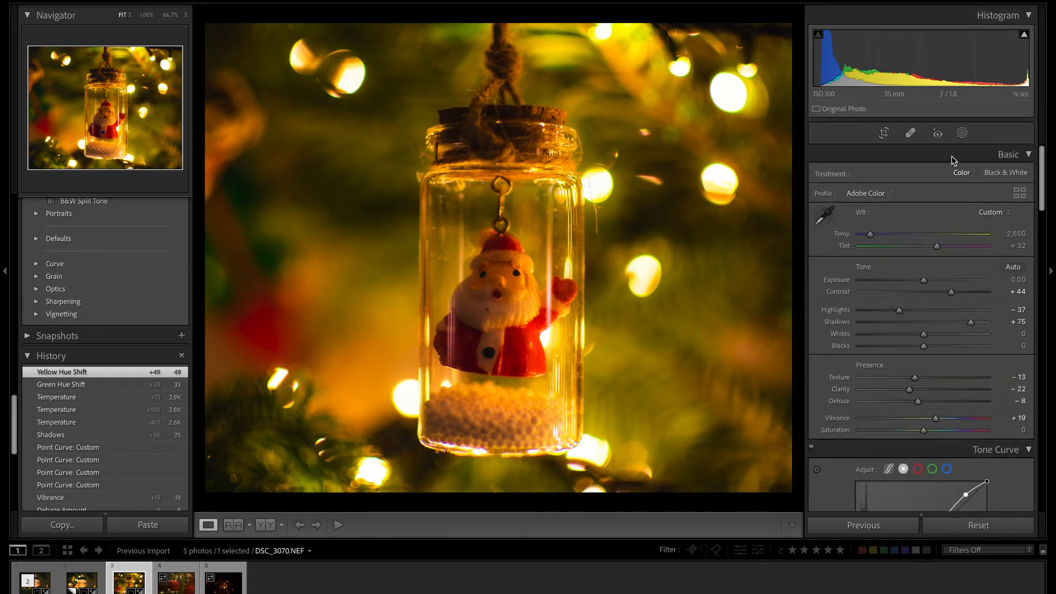
{"action": "left_click", "coordinate": [962, 132]}
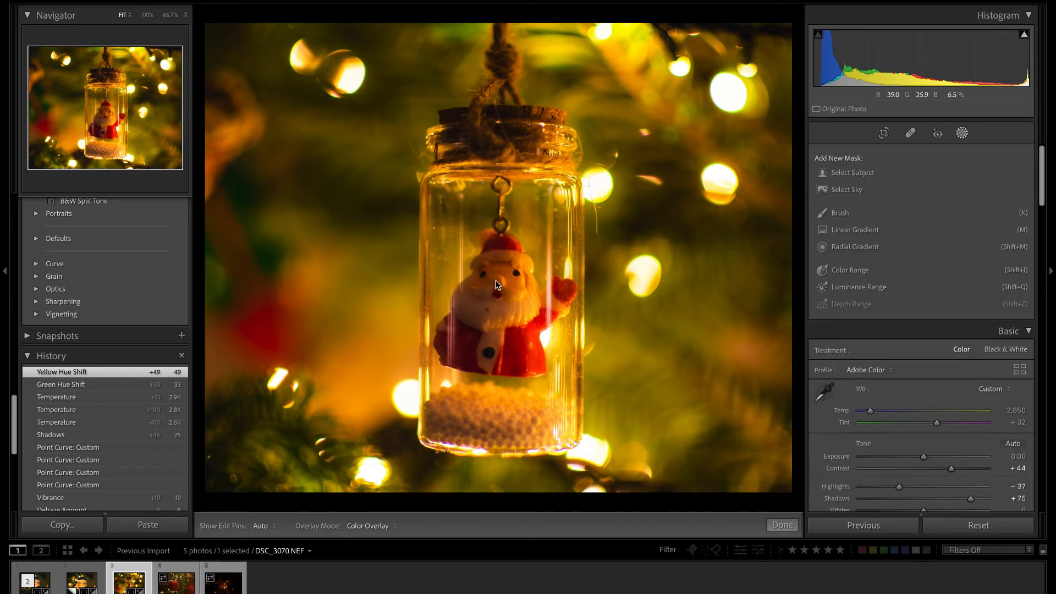
{"action": "left_click", "coordinate": [854, 253]}
{"action": "left_click_drag", "start_coordinate": [493, 282], "coordinate": [555, 342]}
{"action": "left_click_drag", "start_coordinate": [491, 280], "coordinate": [500, 306]}
{"action": "left_click_drag", "start_coordinate": [501, 248], "coordinate": [504, 229]}
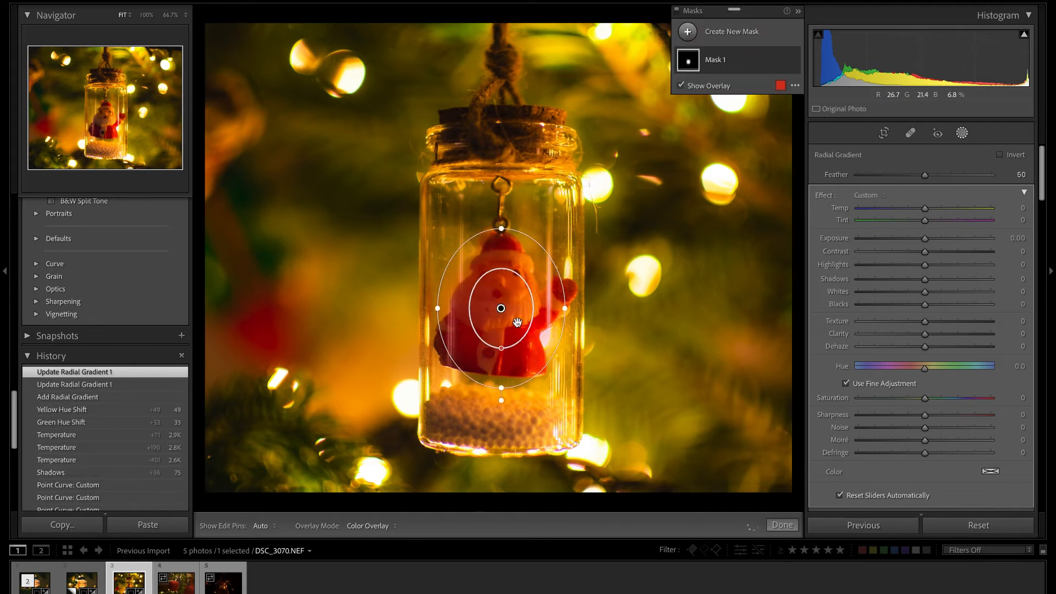
{"action": "left_click_drag", "start_coordinate": [500, 307], "coordinate": [498, 304]}
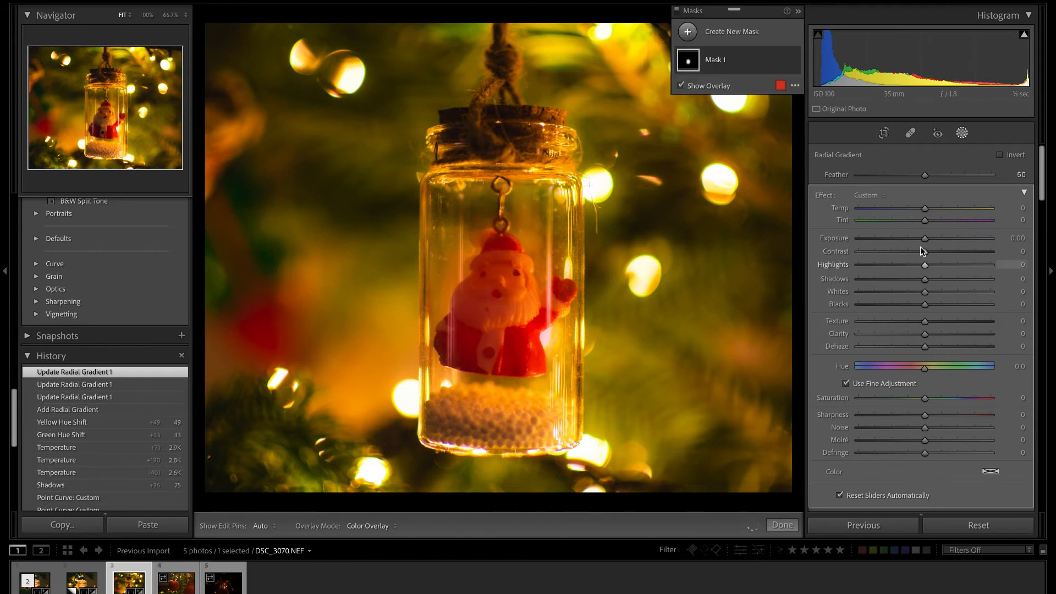
Hide the mask overlay and brighten the masked Santa with exposure 0.14 and whites 49.
{"action": "key", "text": "o"}
{"action": "left_click_drag", "start_coordinate": [926, 240], "coordinate": [928, 248]}
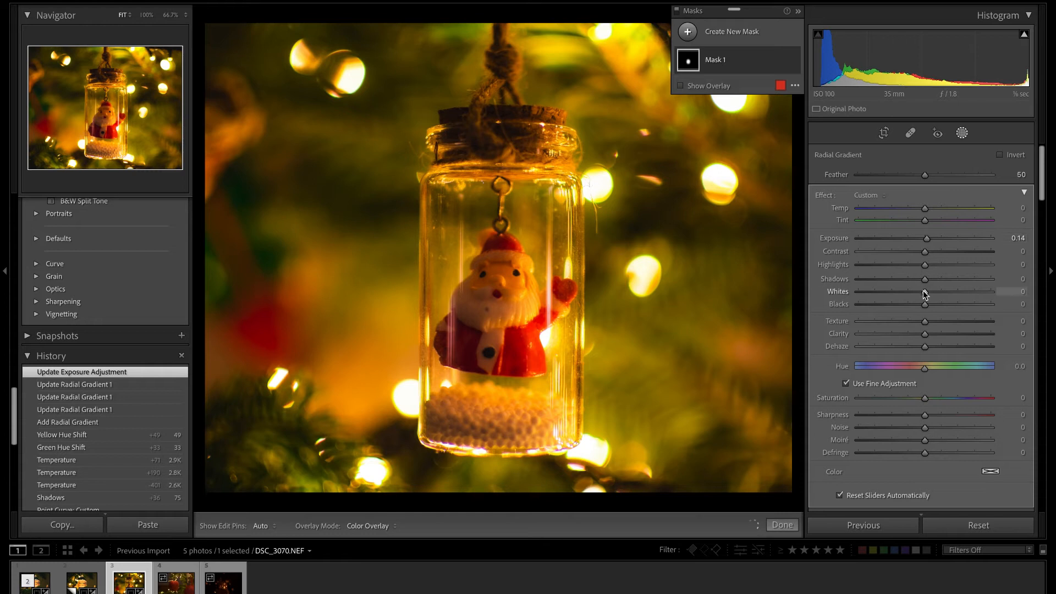
{"action": "left_click_drag", "start_coordinate": [926, 295], "coordinate": [958, 294]}
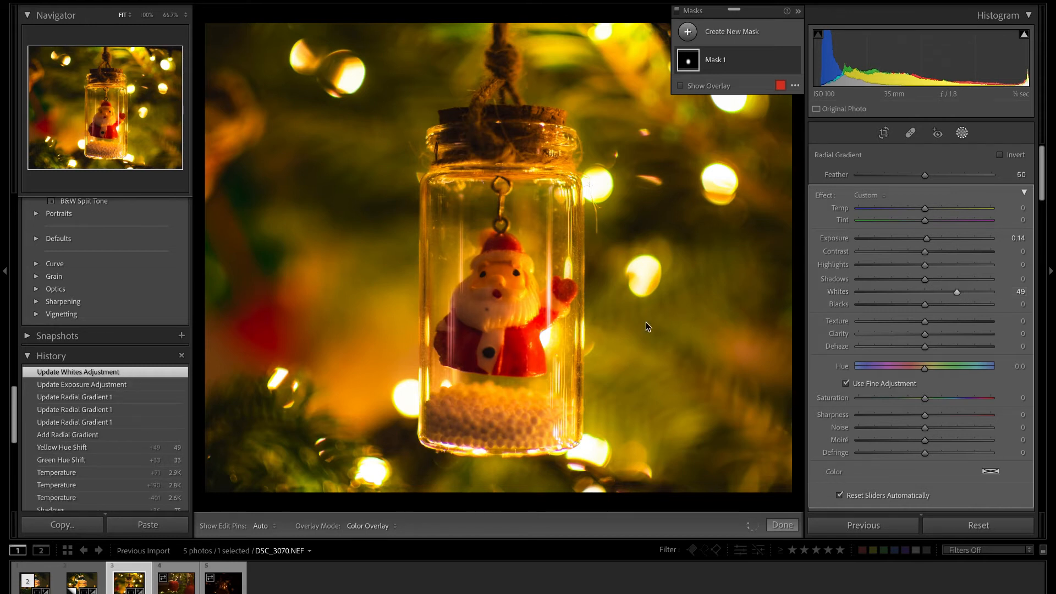
Reposition and resize the radial gradient to fit the Santa figure, and compare the result with the unedited photo.
{"action": "left_click_drag", "start_coordinate": [501, 308], "coordinate": [499, 316]}
{"action": "left_click_drag", "start_coordinate": [437, 309], "coordinate": [438, 311]}
{"action": "left_click_drag", "start_coordinate": [497, 230], "coordinate": [498, 230]}
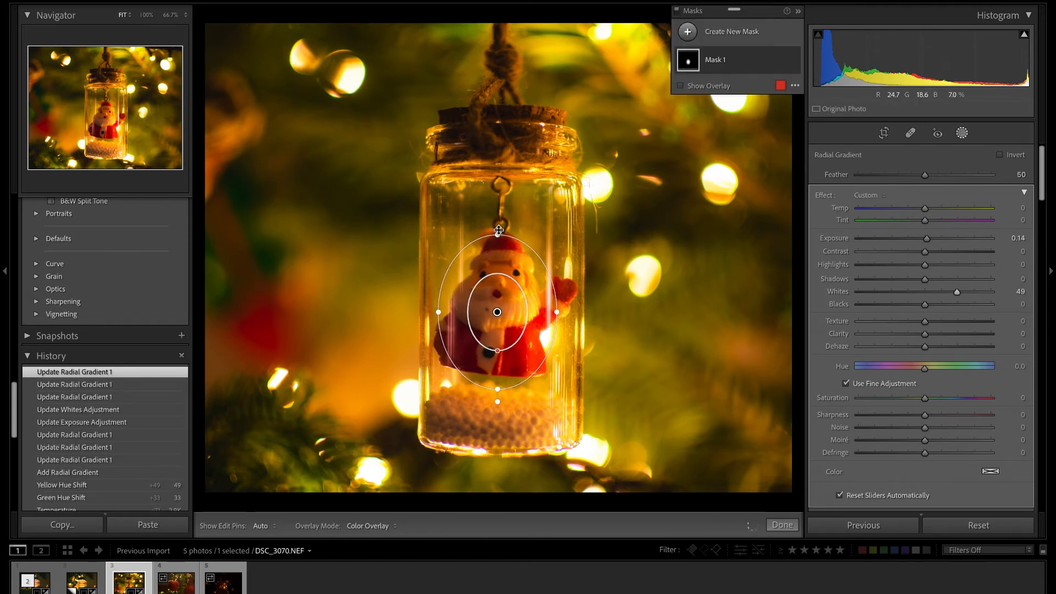
{"action": "left_click", "coordinate": [782, 526]}
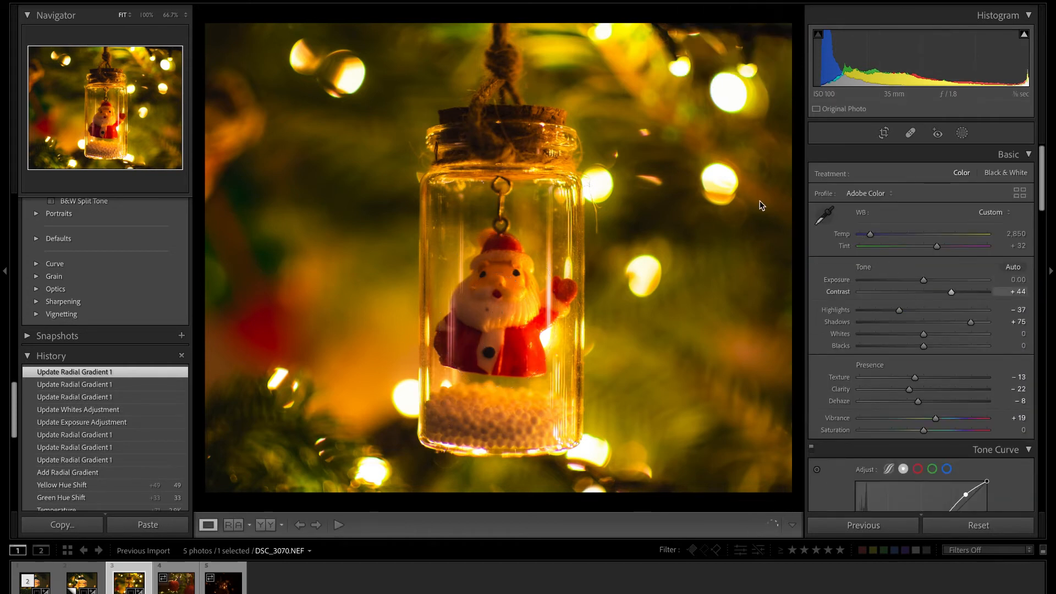
{"action": "key", "text": "backslash"}
{"action": "key", "text": "backslash"}
Reduce the Santa mask's feather to about 35 and set its exposure to 0.28 and temperature to -8.
{"action": "left_click", "coordinate": [962, 133]}
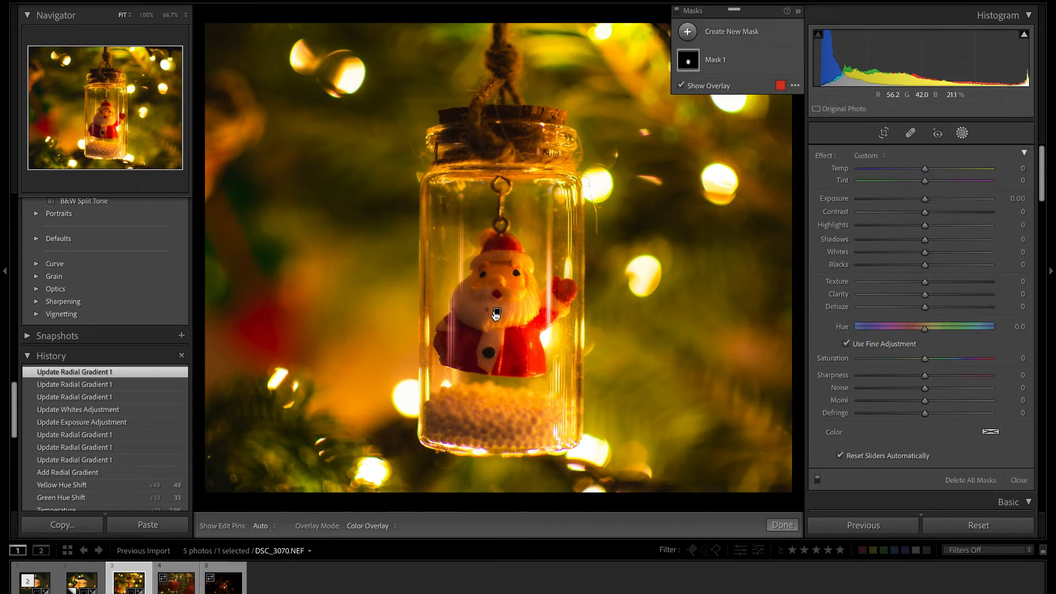
{"action": "left_click", "coordinate": [497, 314]}
{"action": "left_click_drag", "start_coordinate": [499, 356], "coordinate": [503, 363]}
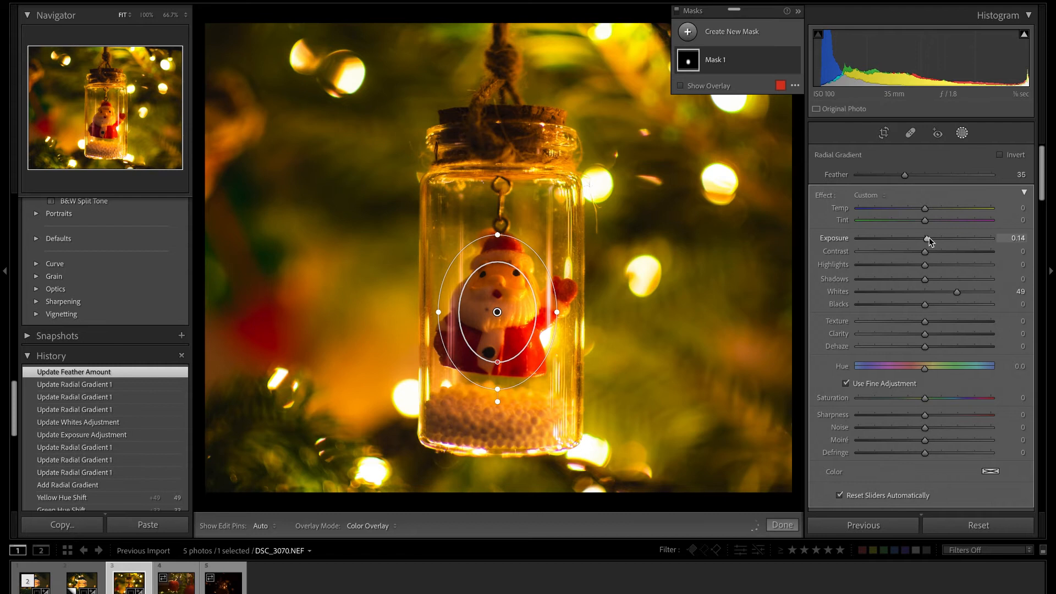
{"action": "left_click_drag", "start_coordinate": [930, 237], "coordinate": [932, 237]}
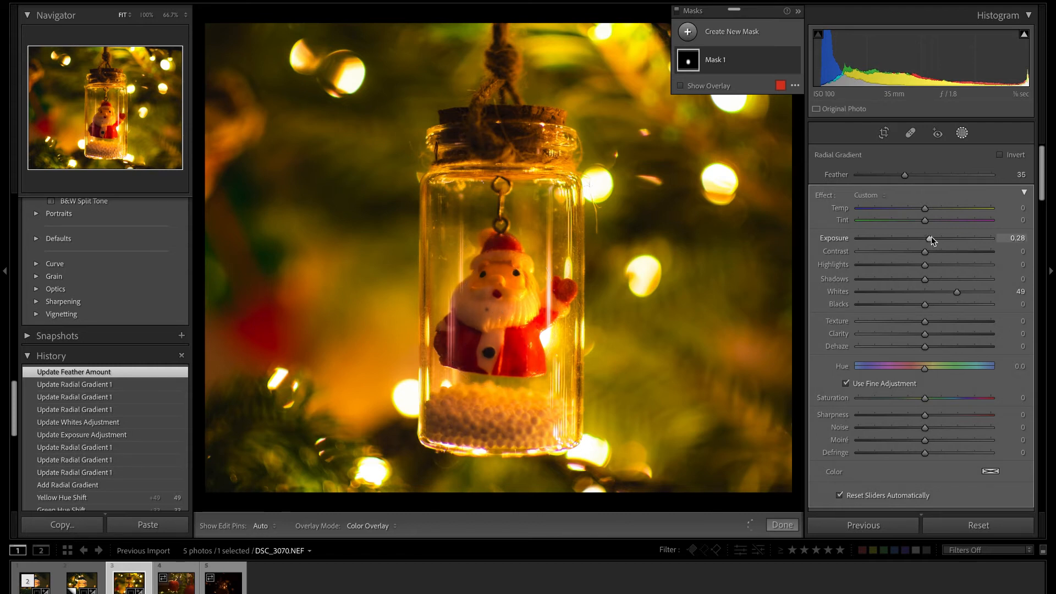
{"action": "left_click_drag", "start_coordinate": [924, 209], "coordinate": [919, 213]}
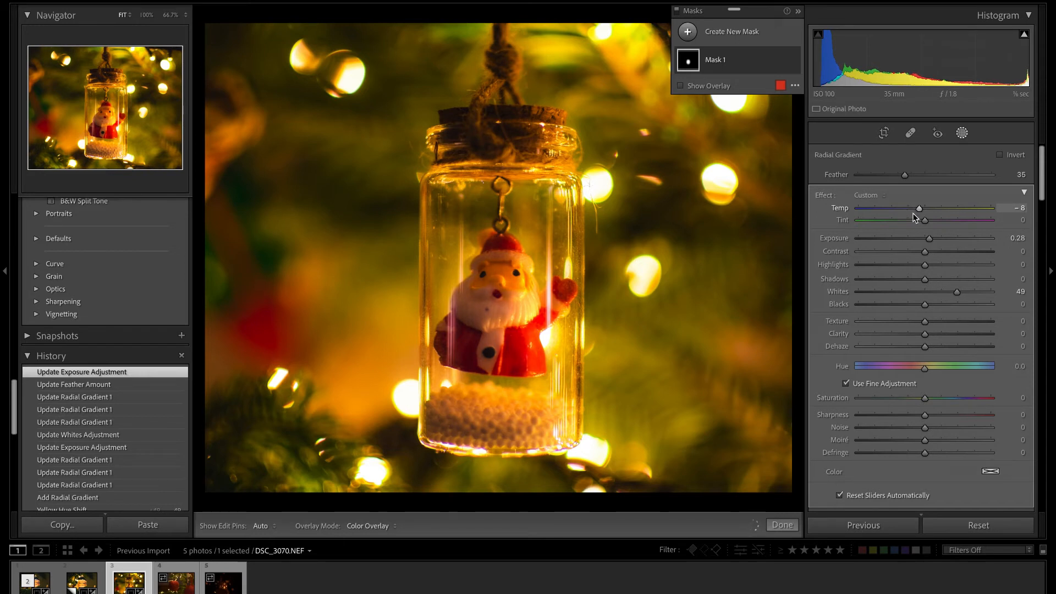
{"action": "left_click", "coordinate": [783, 525]}
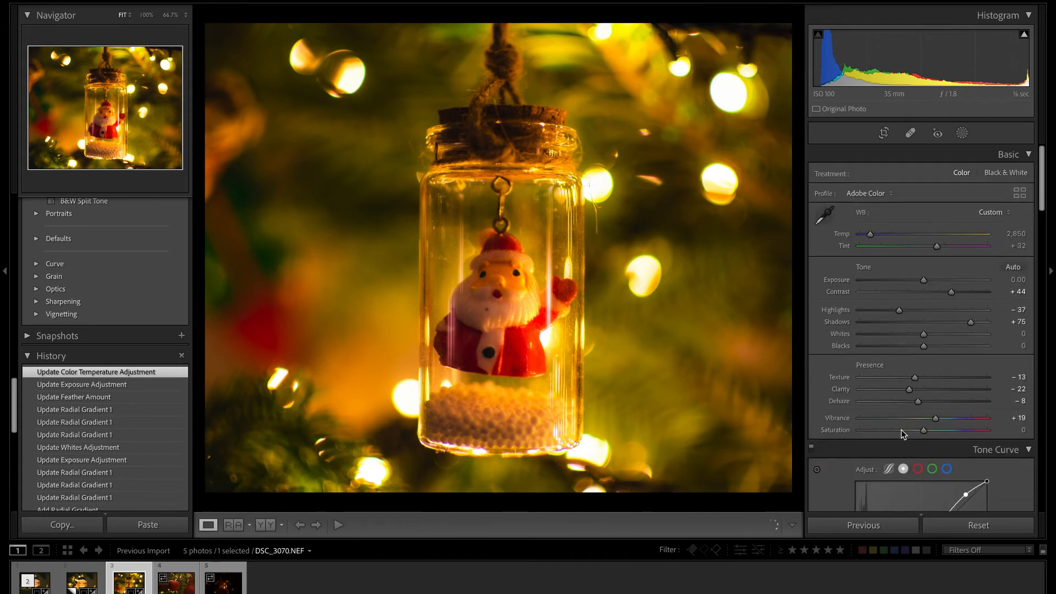
Color grade the shadows green with hue 117, saturation 16 and luminance +28.
{"action": "scroll", "coordinate": [971, 312], "scroll_direction": "down", "scroll_amount": 8}
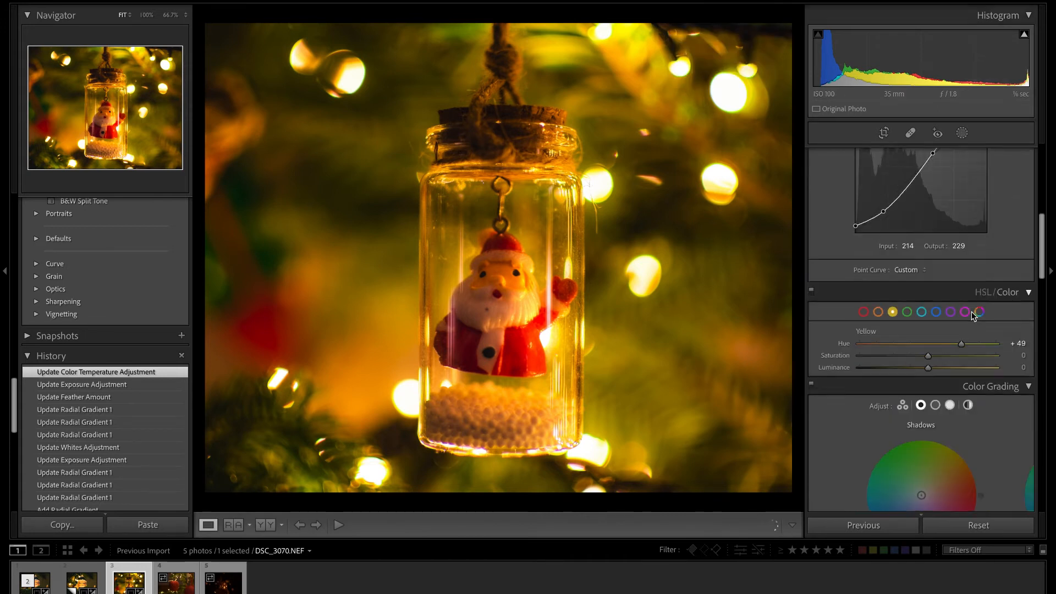
{"action": "scroll", "coordinate": [973, 315], "scroll_direction": "down", "scroll_amount": 5}
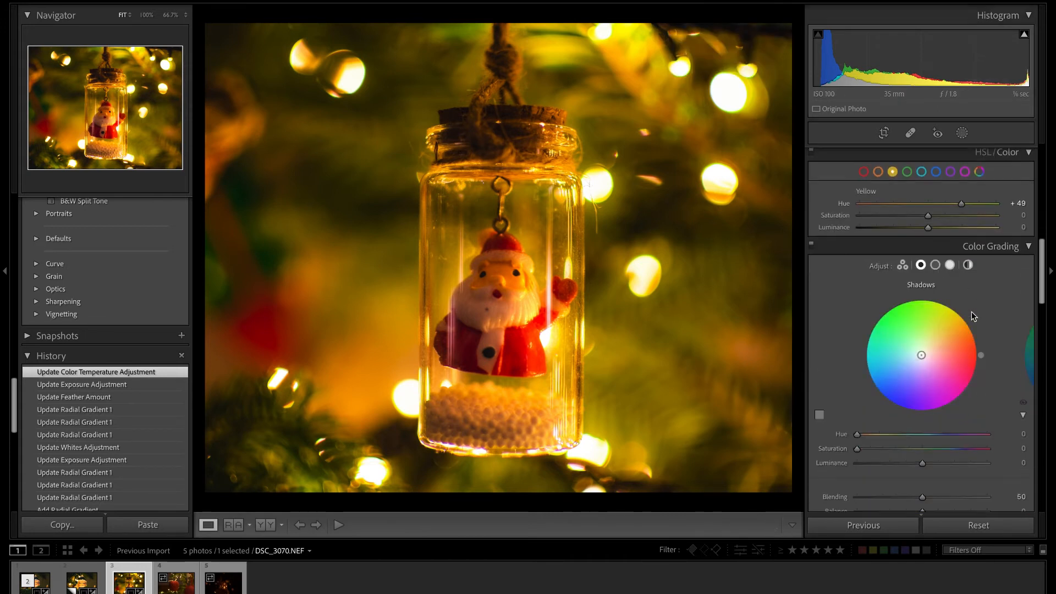
{"action": "left_click_drag", "start_coordinate": [922, 357], "coordinate": [917, 348]}
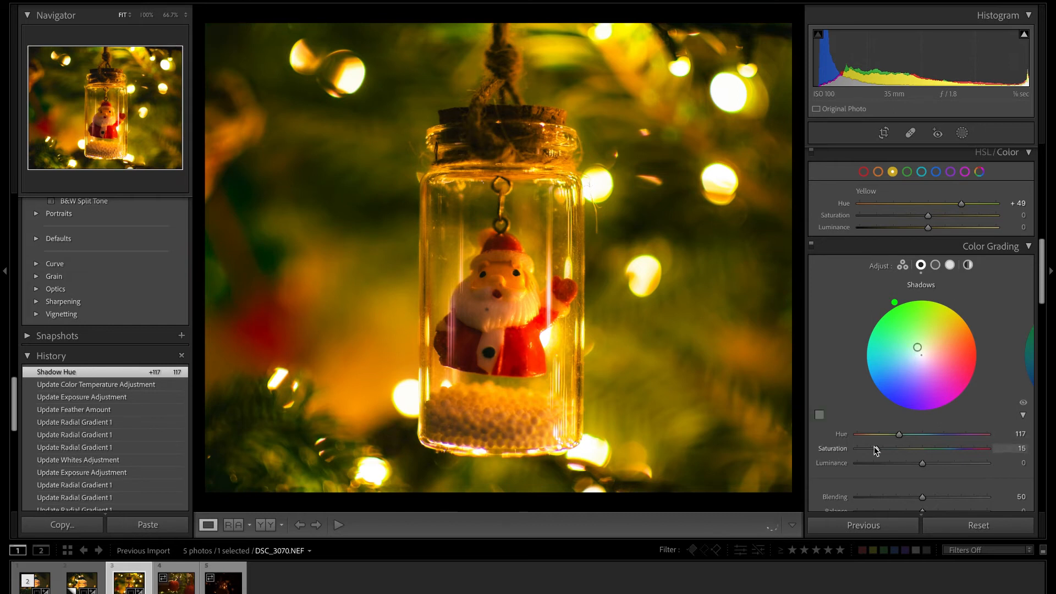
{"action": "left_click", "coordinate": [876, 448]}
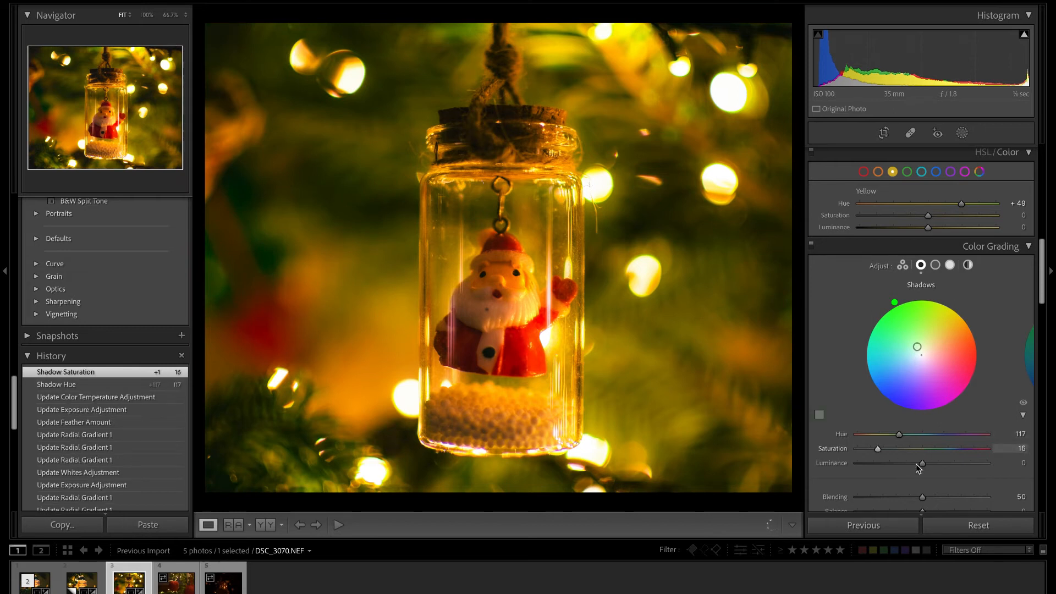
{"action": "left_click_drag", "start_coordinate": [916, 464], "coordinate": [936, 462]}
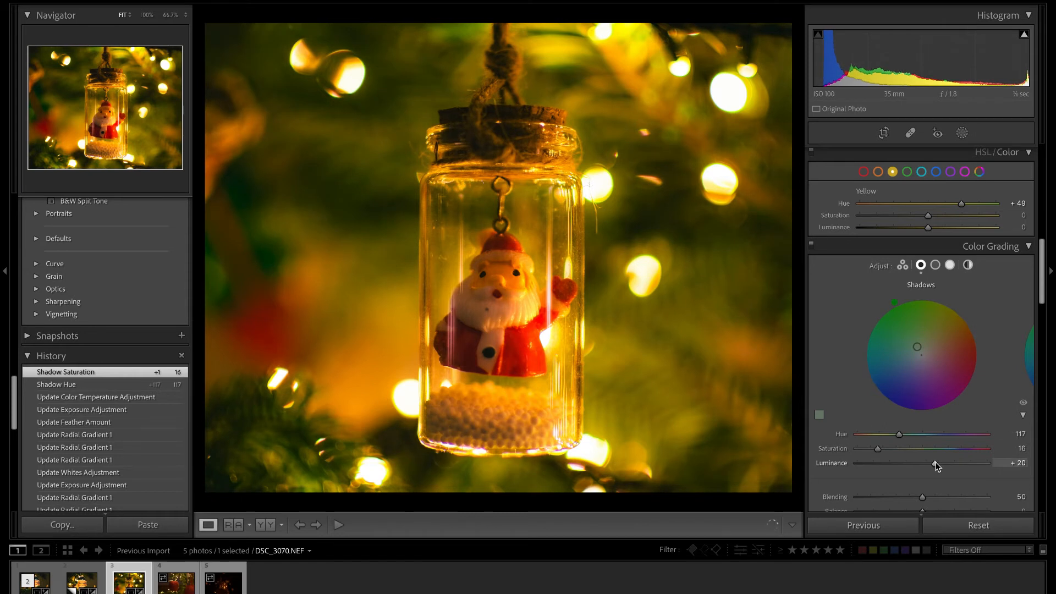
{"action": "left_click_drag", "start_coordinate": [937, 462], "coordinate": [939, 463]}
{"action": "left_click_drag", "start_coordinate": [942, 463], "coordinate": [941, 463]}
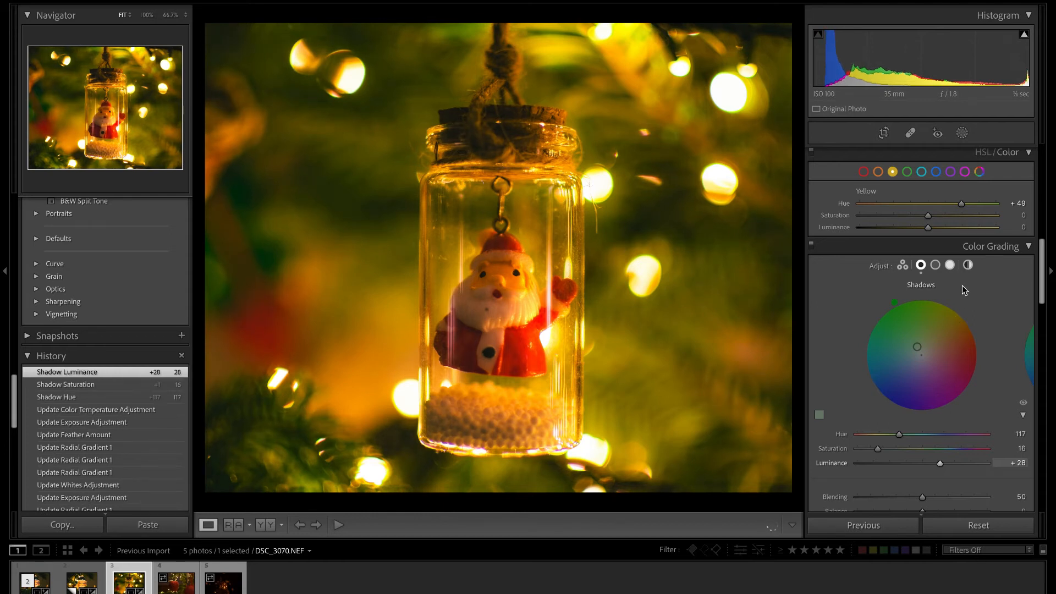
Try tint values up to +43 on the jar photo and restore the tint to +32.
{"action": "scroll", "coordinate": [962, 286], "scroll_direction": "up", "scroll_amount": 10}
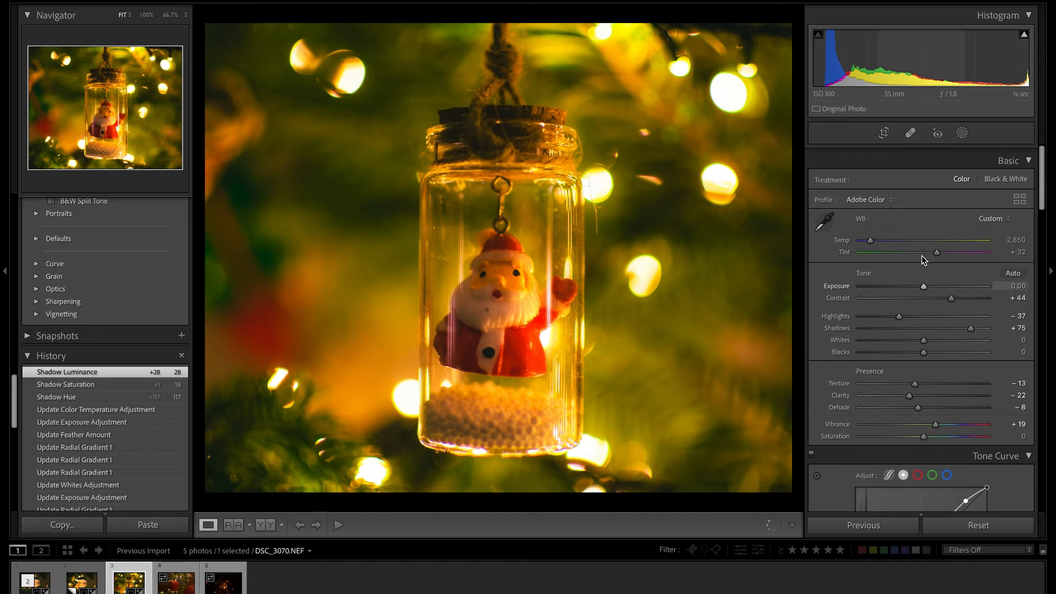
{"action": "left_click_drag", "start_coordinate": [940, 246], "coordinate": [943, 246]}
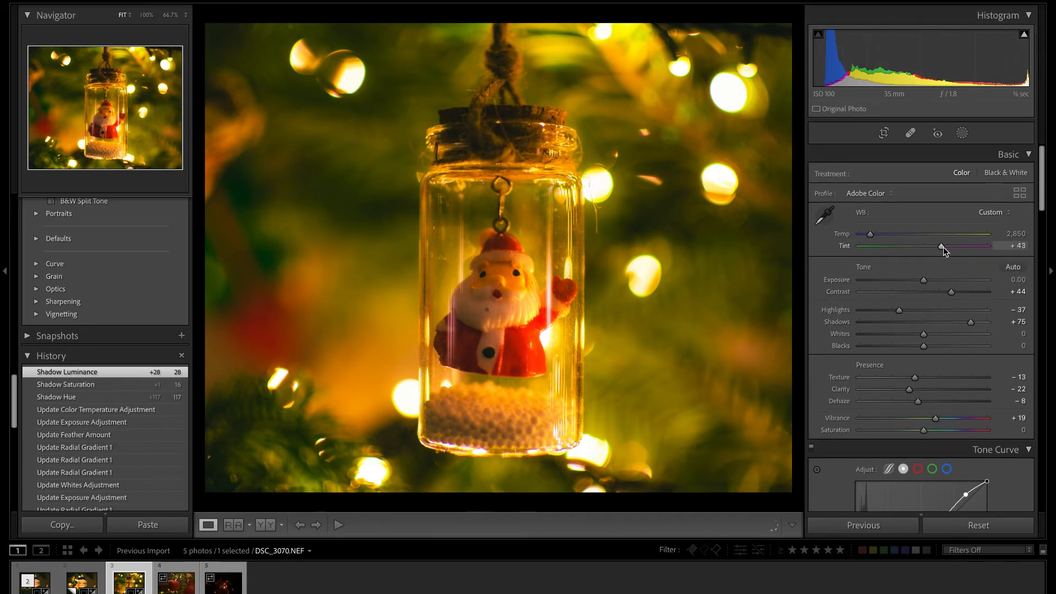
{"action": "left_click_drag", "start_coordinate": [943, 246], "coordinate": [944, 251]}
{"action": "double_click", "coordinate": [943, 247]}
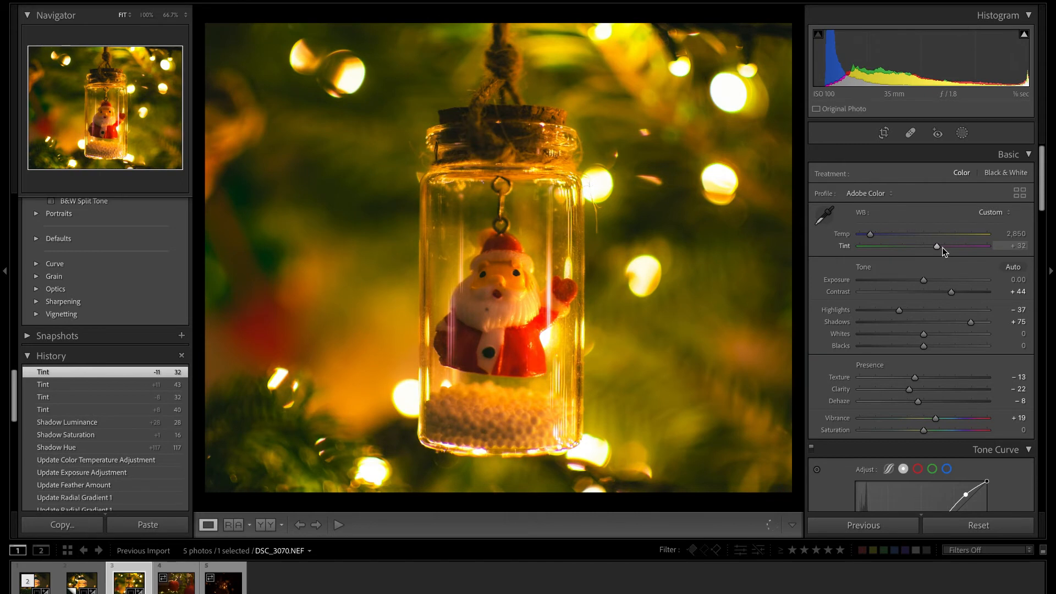
{"action": "left_click_drag", "start_coordinate": [938, 247], "coordinate": [941, 249]}
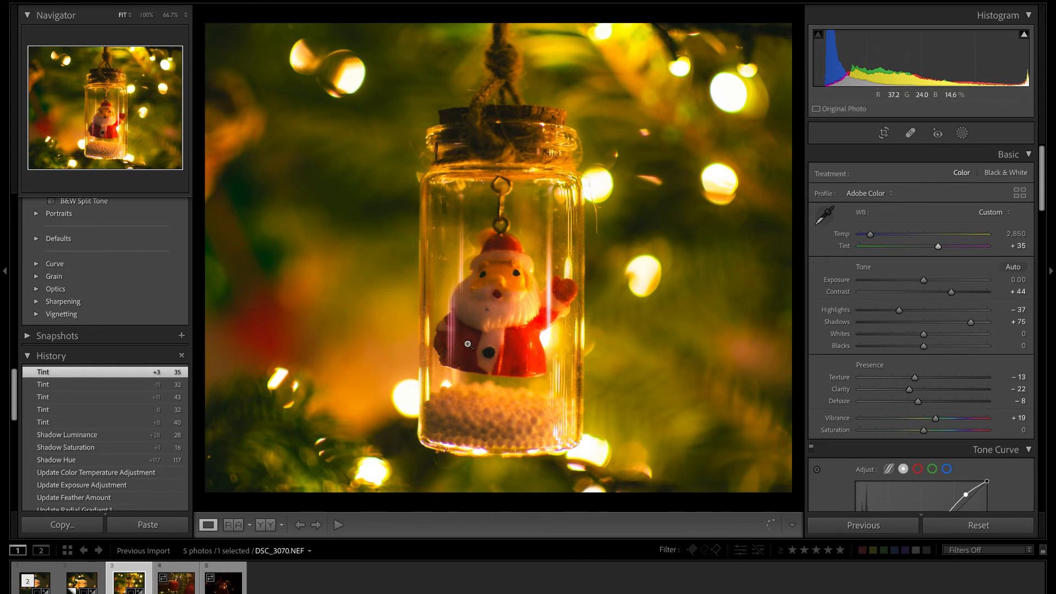
{"action": "left_click_drag", "start_coordinate": [940, 244], "coordinate": [940, 247]}
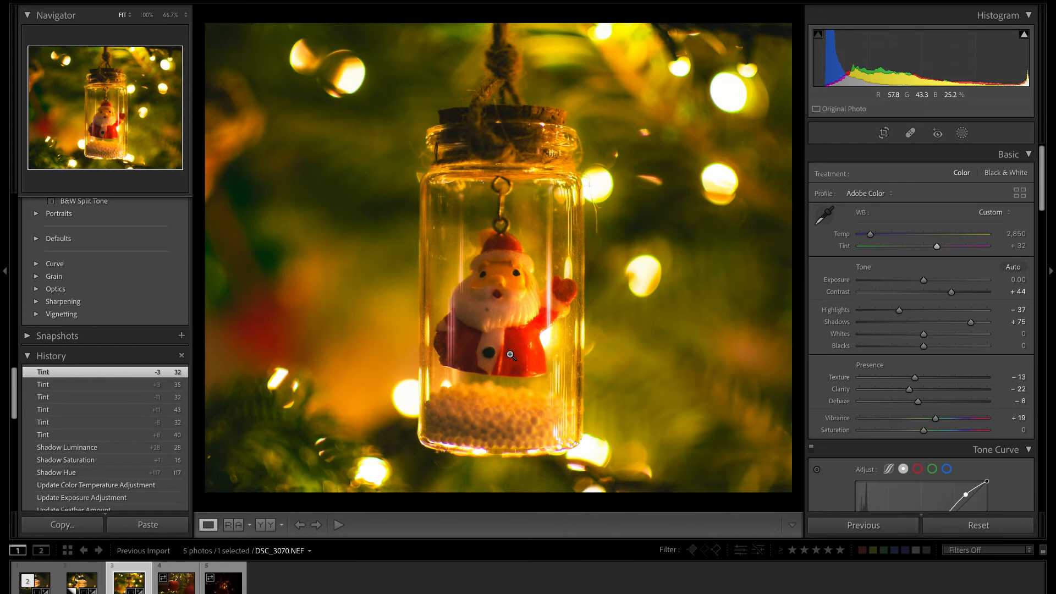
Enable lens profile corrections and chromatic aberration removal for the jar photo.
{"action": "scroll", "coordinate": [908, 442], "scroll_direction": "down", "scroll_amount": 3}
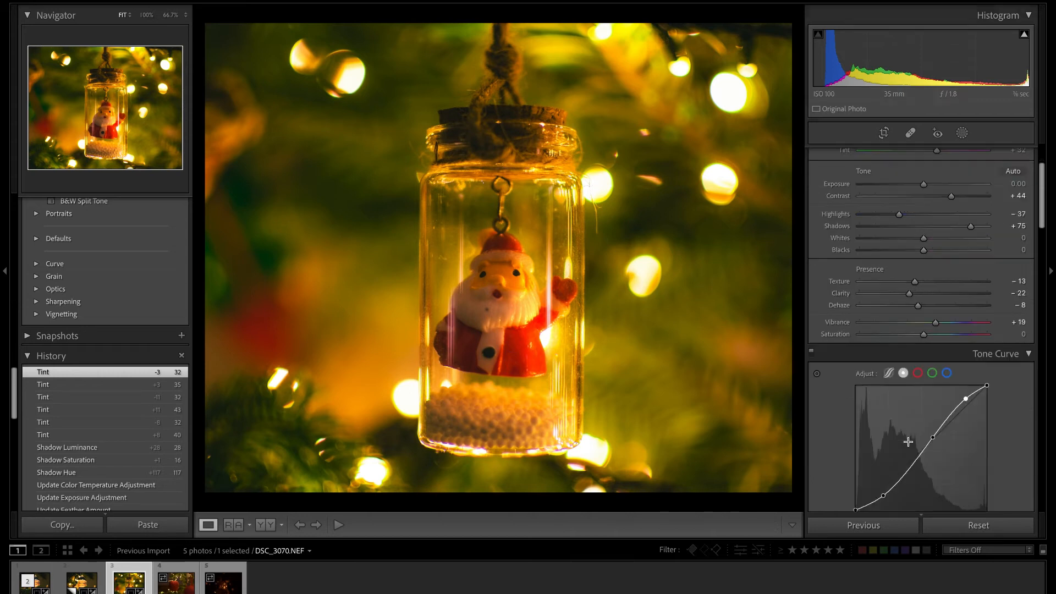
{"action": "scroll", "coordinate": [908, 442], "scroll_direction": "down", "scroll_amount": 15}
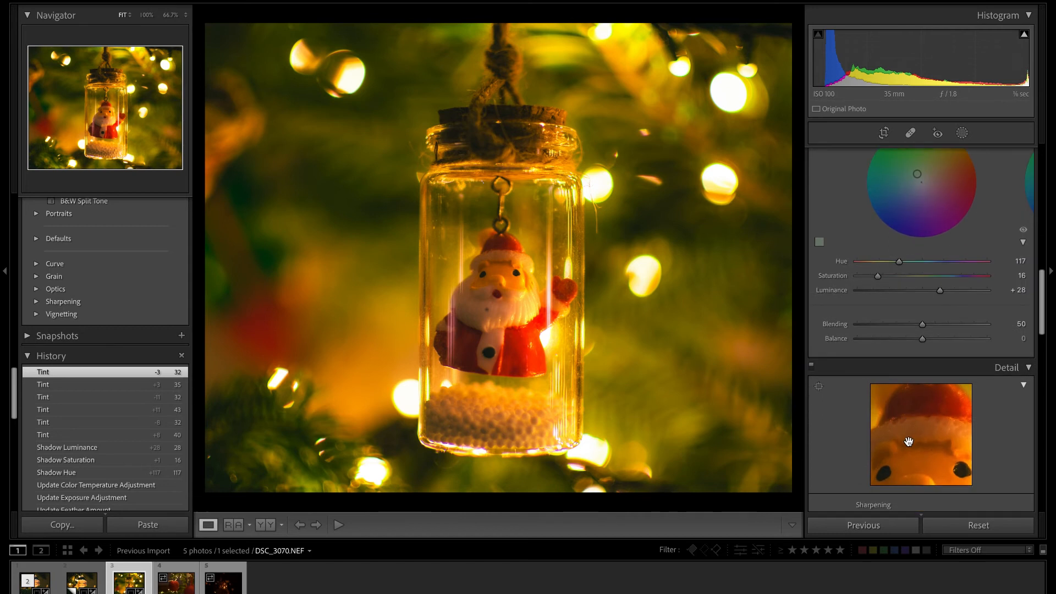
{"action": "scroll", "coordinate": [908, 442], "scroll_direction": "down", "scroll_amount": 10}
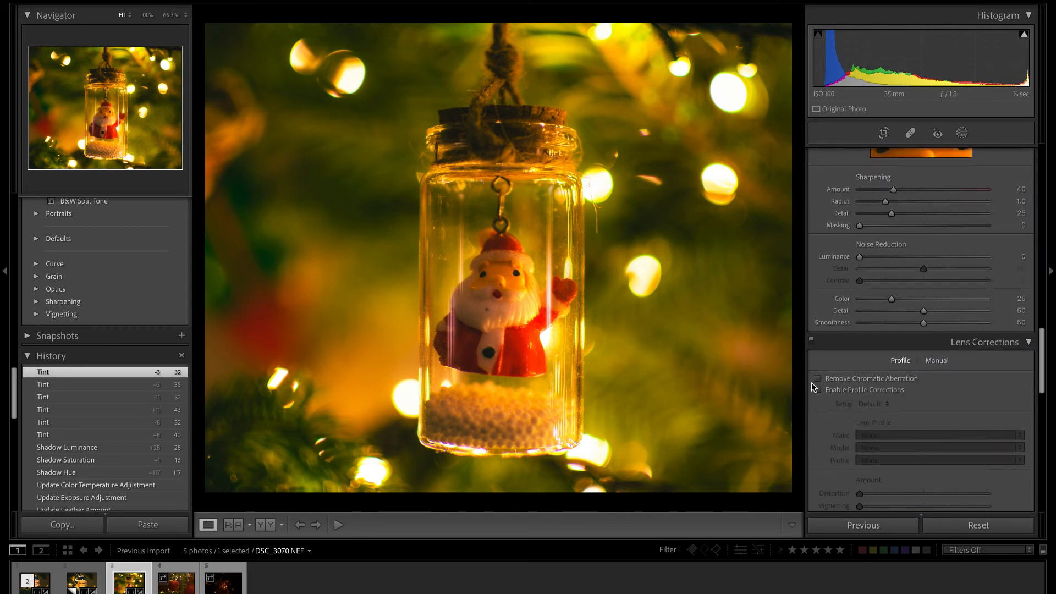
{"action": "left_click", "coordinate": [818, 390]}
{"action": "left_click", "coordinate": [818, 378]}
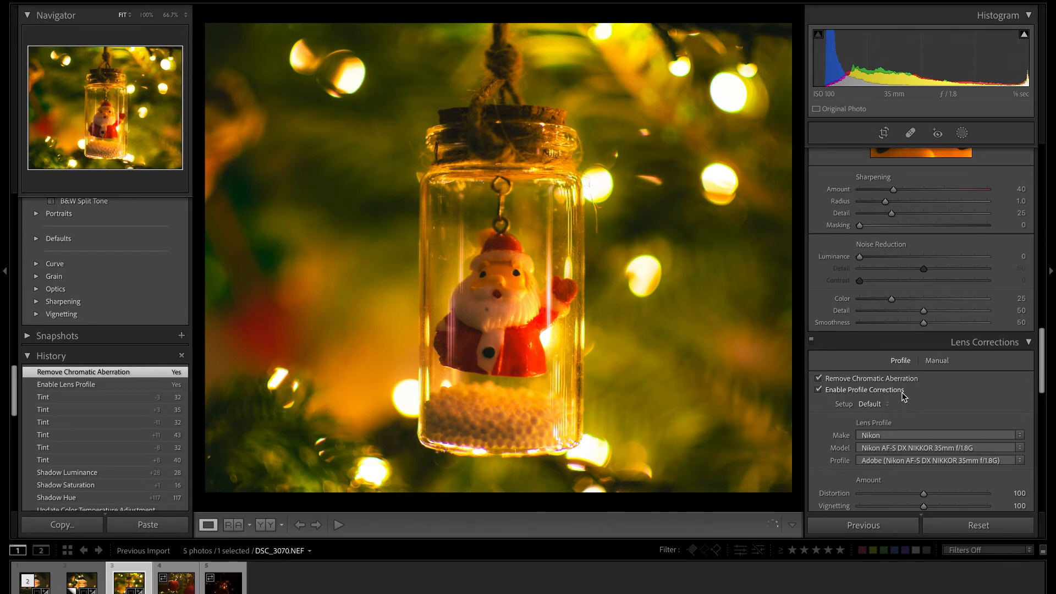
Compare the lens-corrected and color-graded jar photo with its unedited state.
{"action": "key", "text": "backslash"}
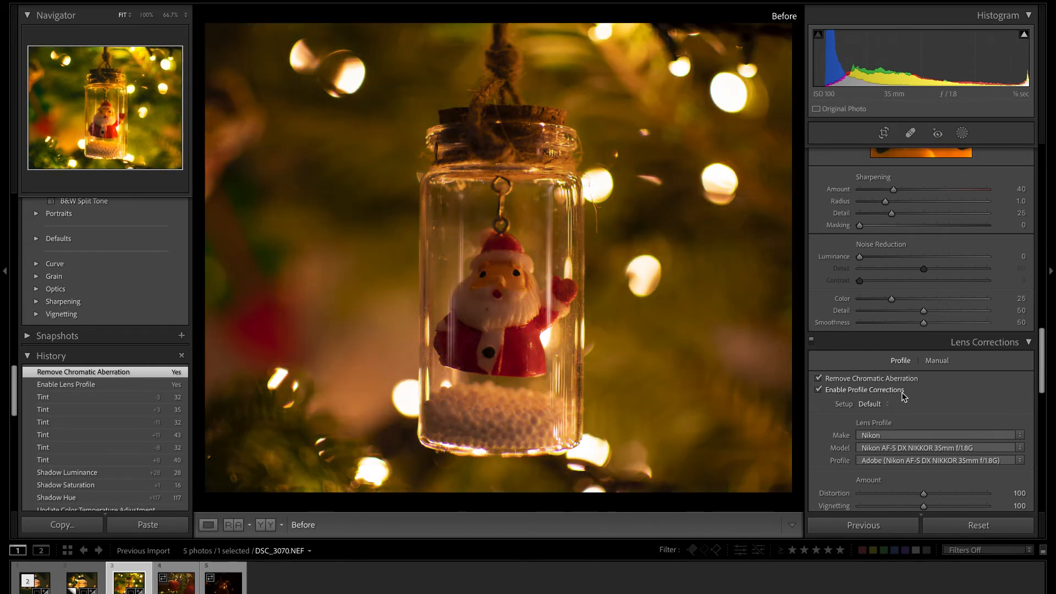
{"action": "key", "text": "backslash"}
{"action": "key", "text": "backslash"}
{"action": "key", "text": "backslash"}
Lower the yellow saturation to -38 and check the background lights around Santa up close.
{"action": "scroll", "coordinate": [875, 278], "scroll_direction": "up", "scroll_amount": 1}
{"action": "scroll", "coordinate": [875, 279], "scroll_direction": "up", "scroll_amount": 10}
{"action": "scroll", "coordinate": [875, 279], "scroll_direction": "down", "scroll_amount": 1}
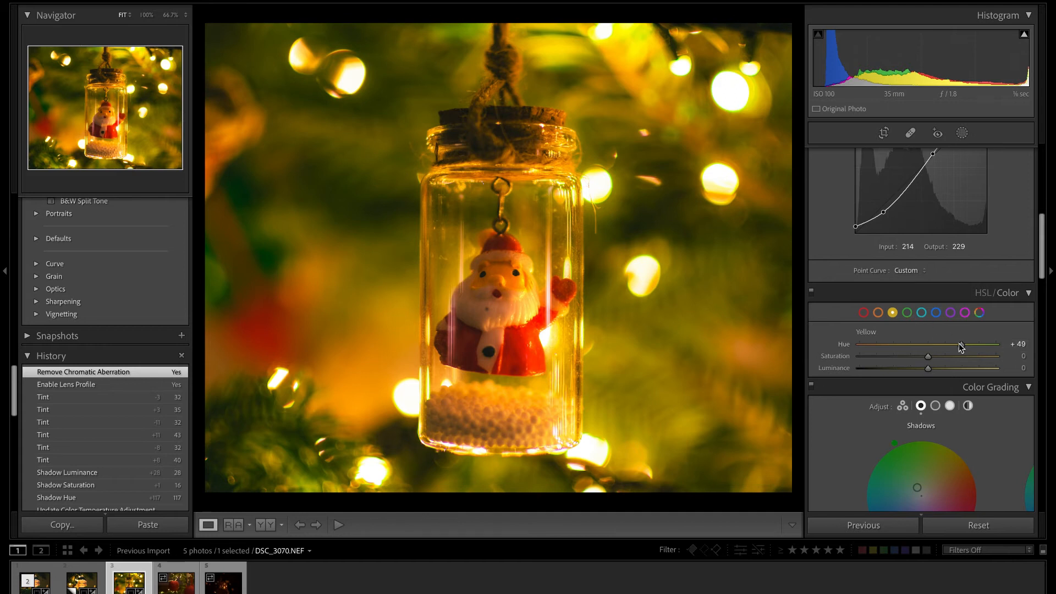
{"action": "left_click_drag", "start_coordinate": [929, 356], "coordinate": [902, 362]}
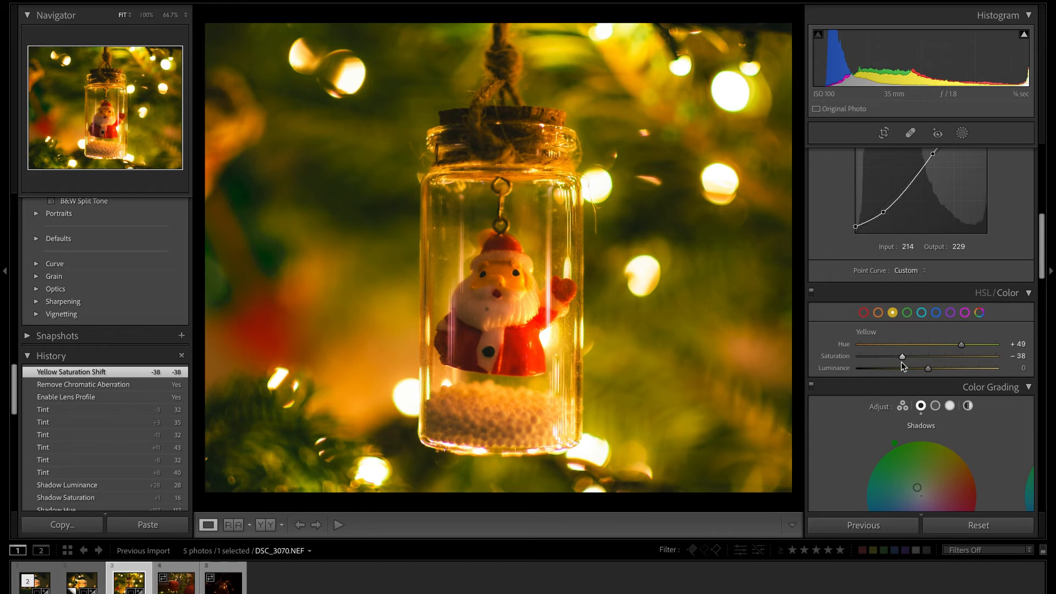
{"action": "left_click", "coordinate": [662, 262]}
{"action": "left_click", "coordinate": [662, 262]}
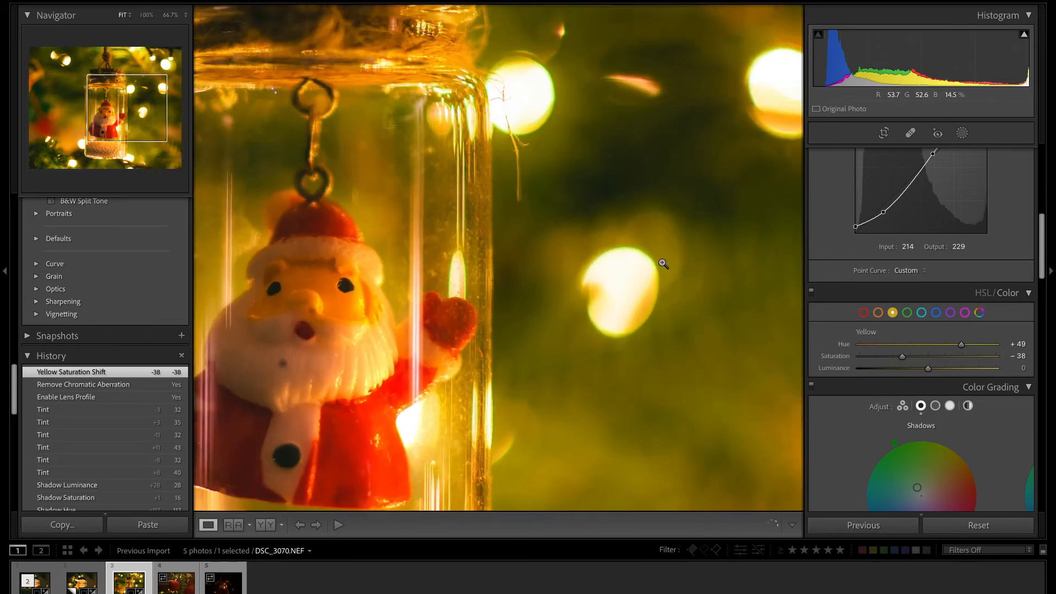
Darken the photo's edges with a post-crop vignette amount of -18.
{"action": "scroll", "coordinate": [1025, 445], "scroll_direction": "down", "scroll_amount": 2}
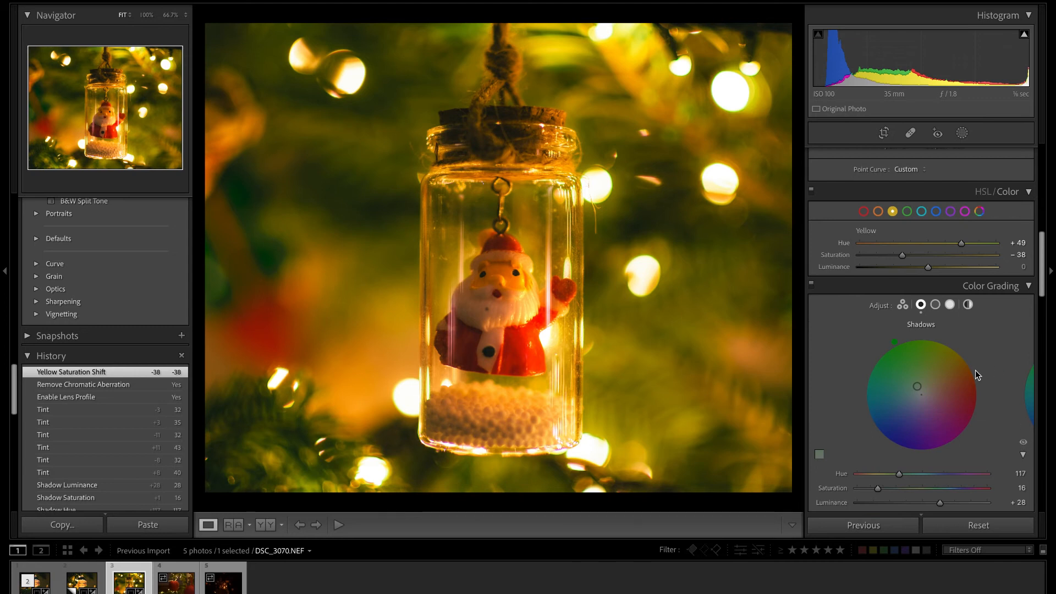
{"action": "scroll", "coordinate": [976, 371], "scroll_direction": "down", "scroll_amount": 7}
{"action": "scroll", "coordinate": [975, 371], "scroll_direction": "down", "scroll_amount": 3}
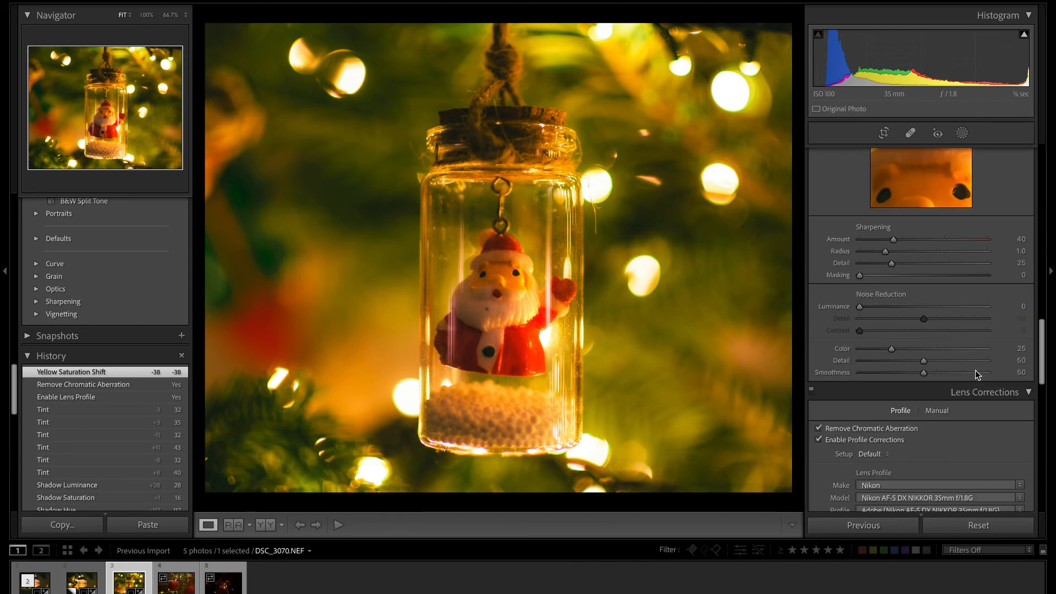
{"action": "scroll", "coordinate": [976, 371], "scroll_direction": "down", "scroll_amount": 7}
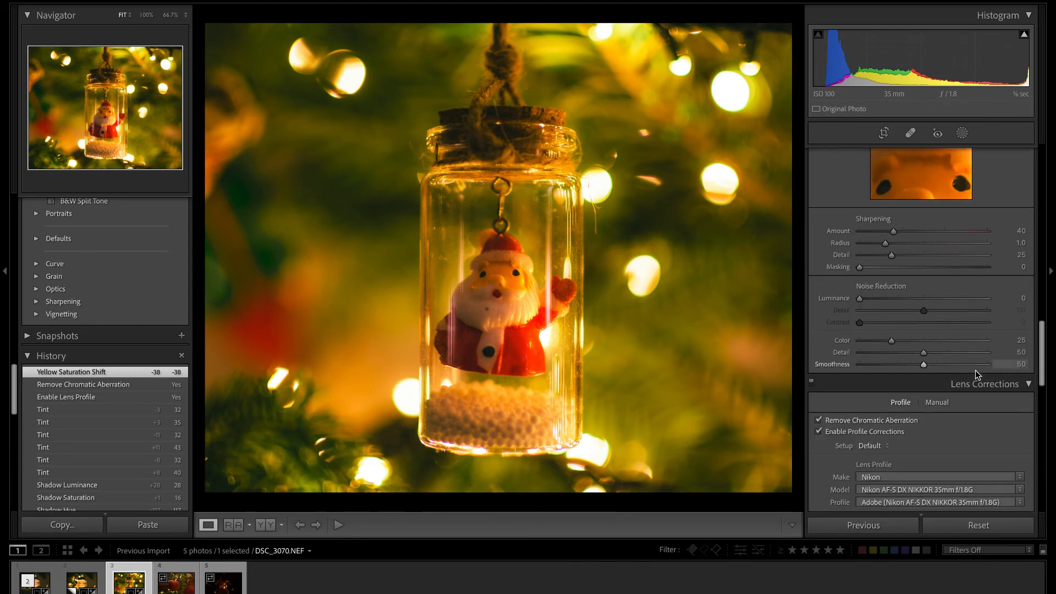
{"action": "scroll", "coordinate": [976, 371], "scroll_direction": "down", "scroll_amount": 2}
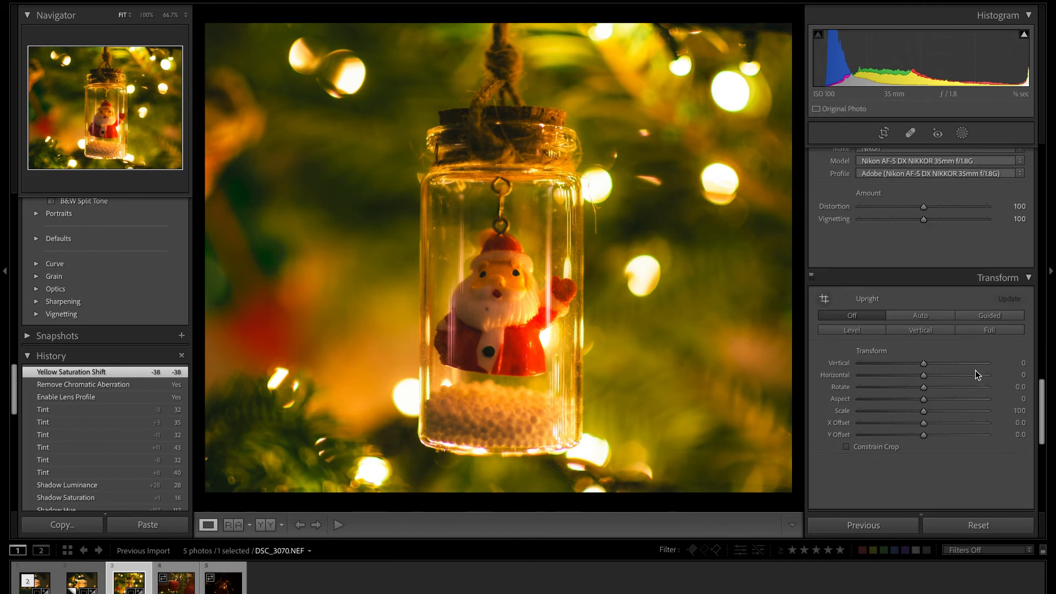
{"action": "scroll", "coordinate": [976, 371], "scroll_direction": "up", "scroll_amount": 3}
{"action": "scroll", "coordinate": [976, 370], "scroll_direction": "down", "scroll_amount": 8}
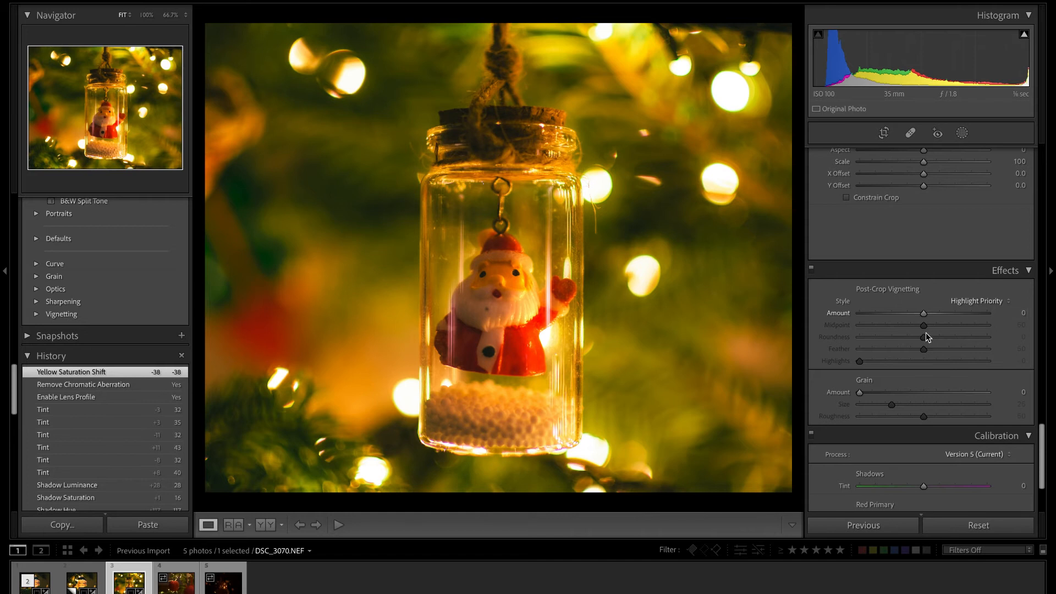
{"action": "left_click_drag", "start_coordinate": [924, 315], "coordinate": [917, 318]}
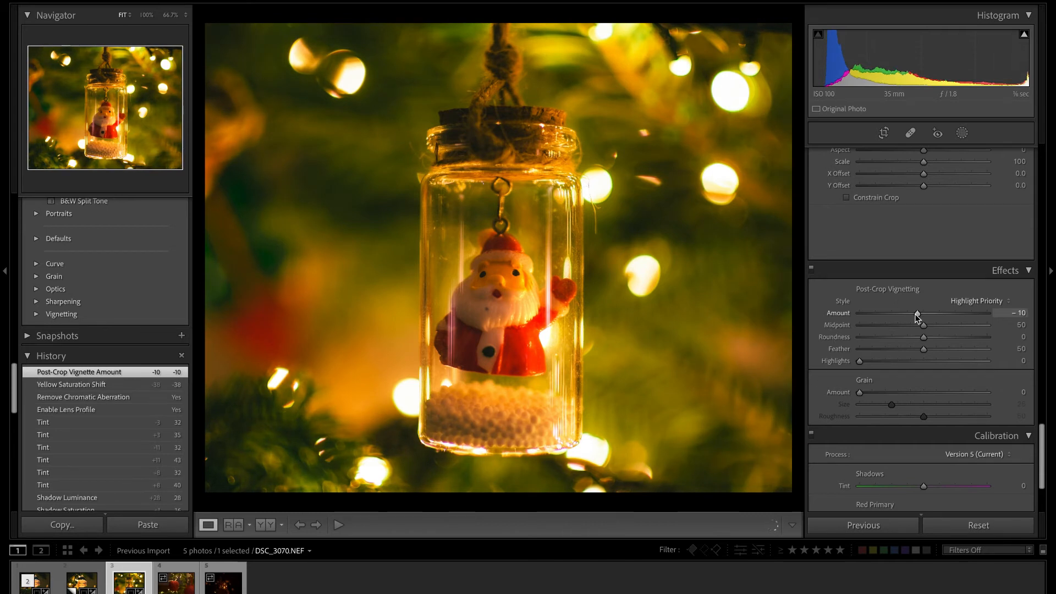
{"action": "left_click_drag", "start_coordinate": [918, 318], "coordinate": [913, 319]}
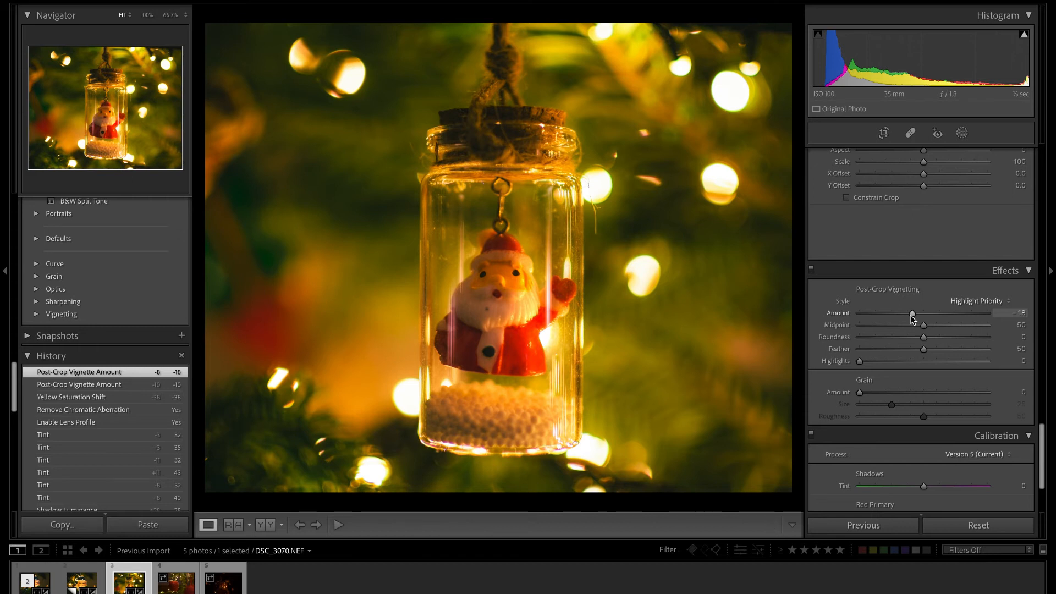
Try a warm highlight color grade with hue 38 and saturation 30, and reset its saturation to 0.
{"action": "scroll", "coordinate": [914, 256], "scroll_direction": "up", "scroll_amount": 5}
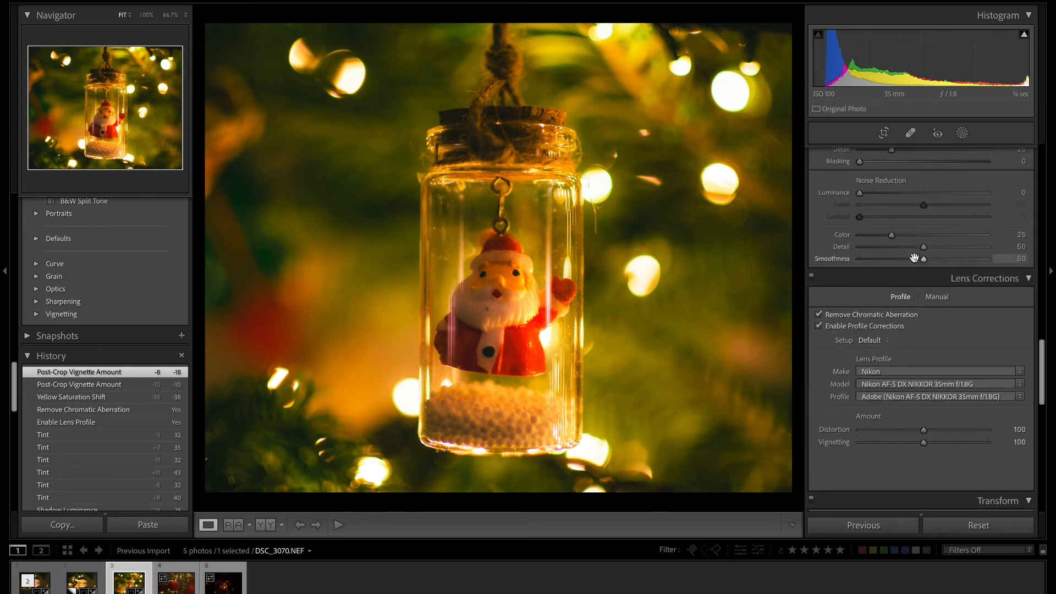
{"action": "scroll", "coordinate": [914, 258], "scroll_direction": "up", "scroll_amount": 5}
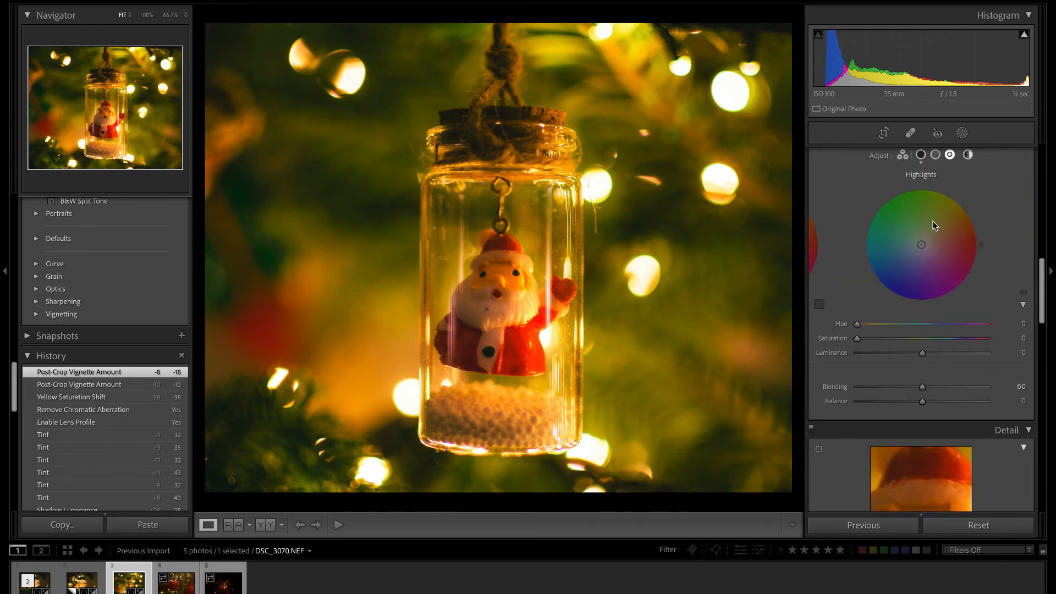
{"action": "left_click_drag", "start_coordinate": [922, 245], "coordinate": [936, 236]}
{"action": "double_click", "coordinate": [937, 237]}
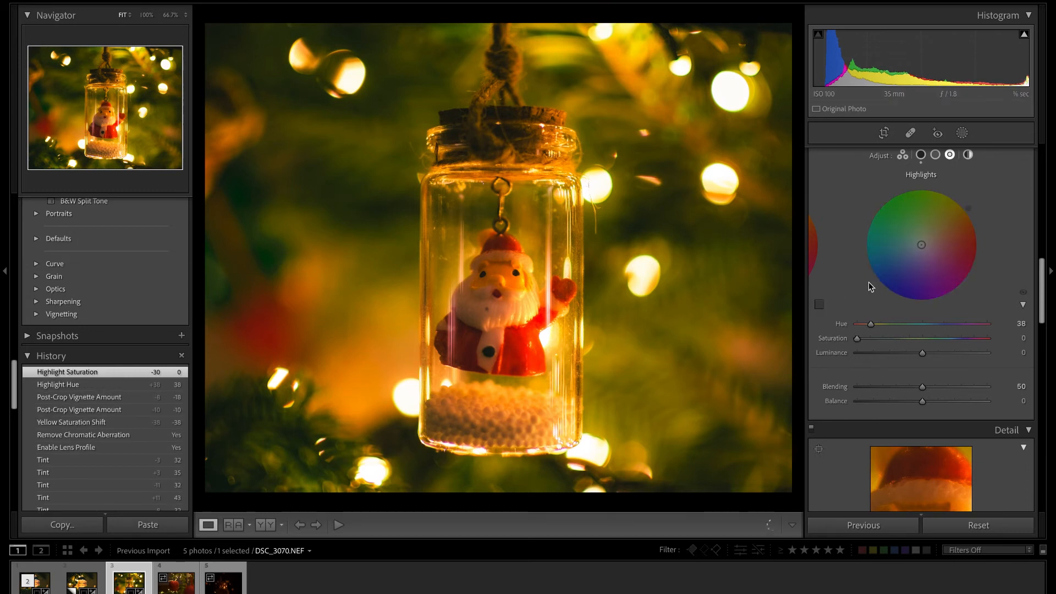
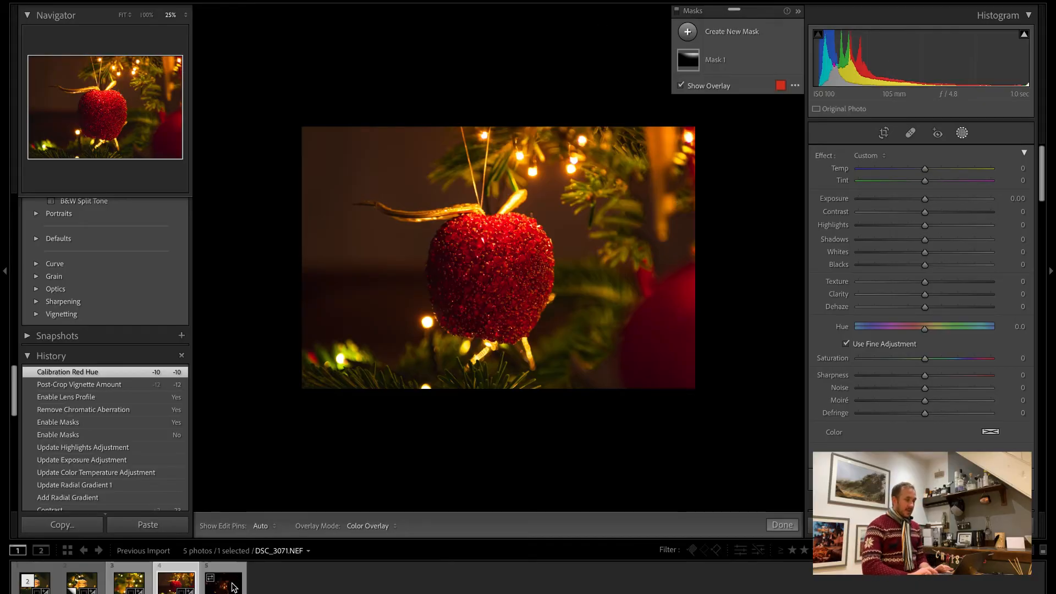
Open the dark photo of the lit toy house, DSC_3072.NEF, and check its framing with the crop overlay.
{"action": "left_click", "coordinate": [234, 588]}
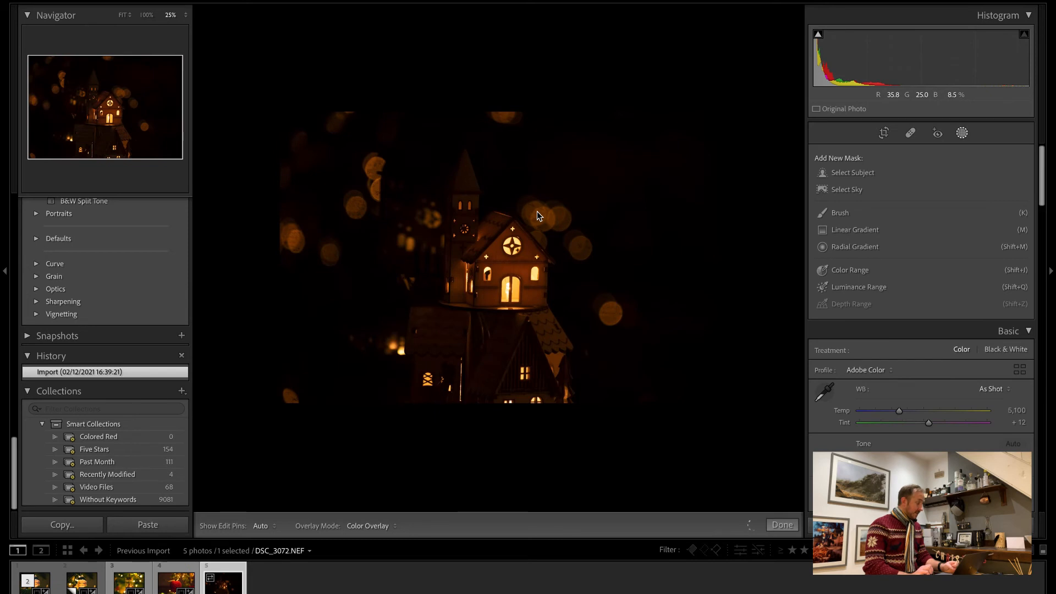
{"action": "left_click", "coordinate": [885, 133]}
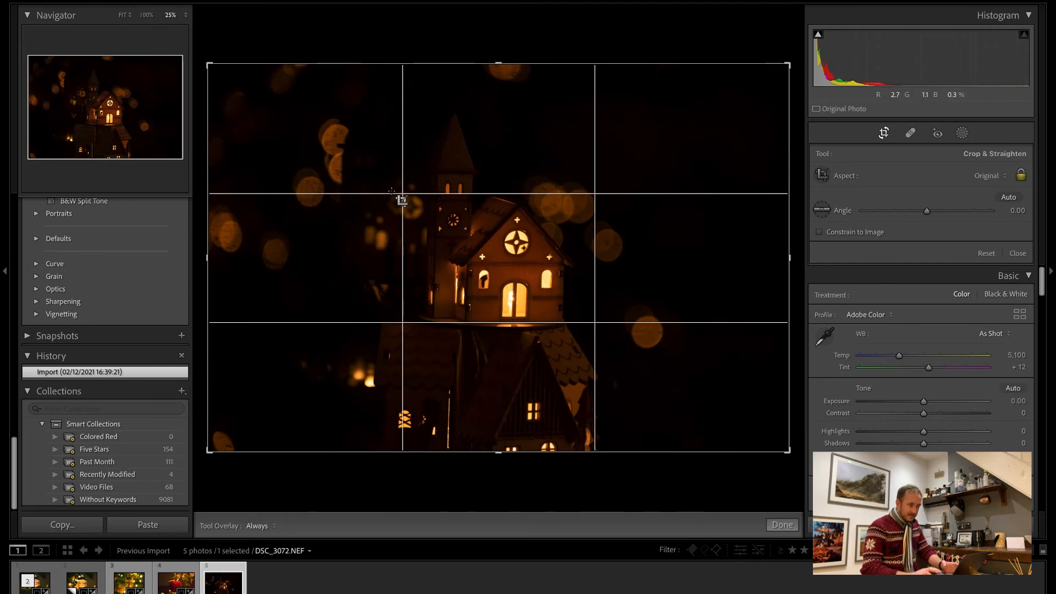
{"action": "left_click", "coordinate": [885, 134]}
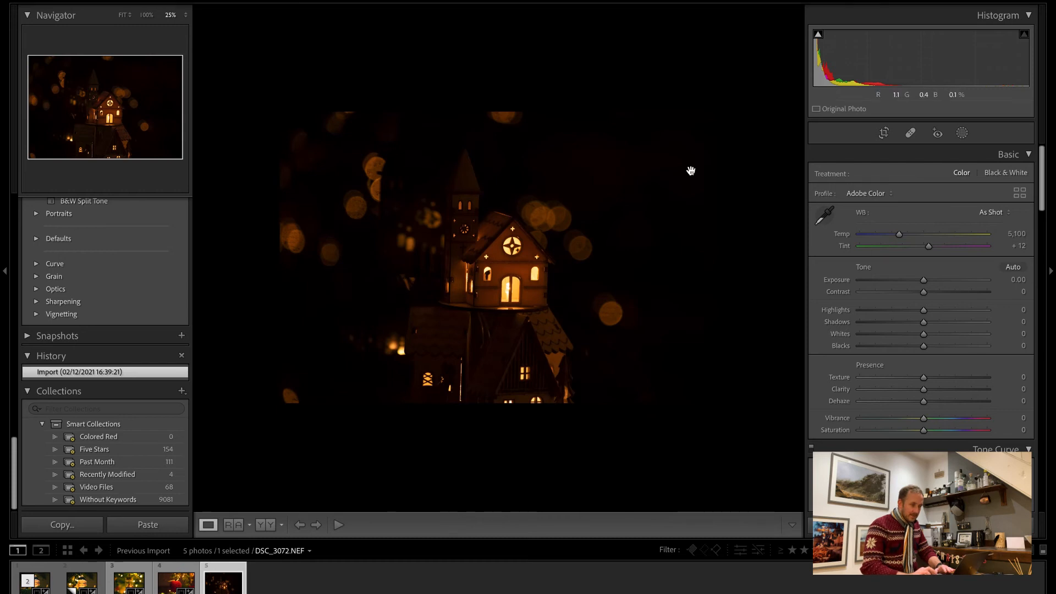
Brighten the house photo with exposure +1.50 and shadows +87, and lower the highlights to -35.
{"action": "left_click_drag", "start_coordinate": [925, 280], "coordinate": [939, 284]}
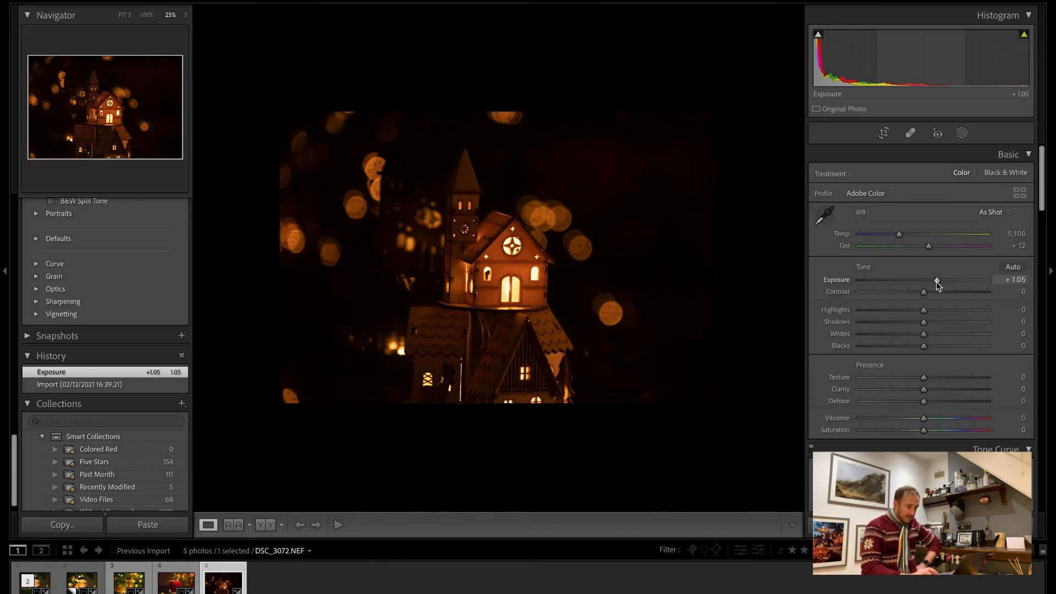
{"action": "left_click_drag", "start_coordinate": [926, 323], "coordinate": [978, 325]}
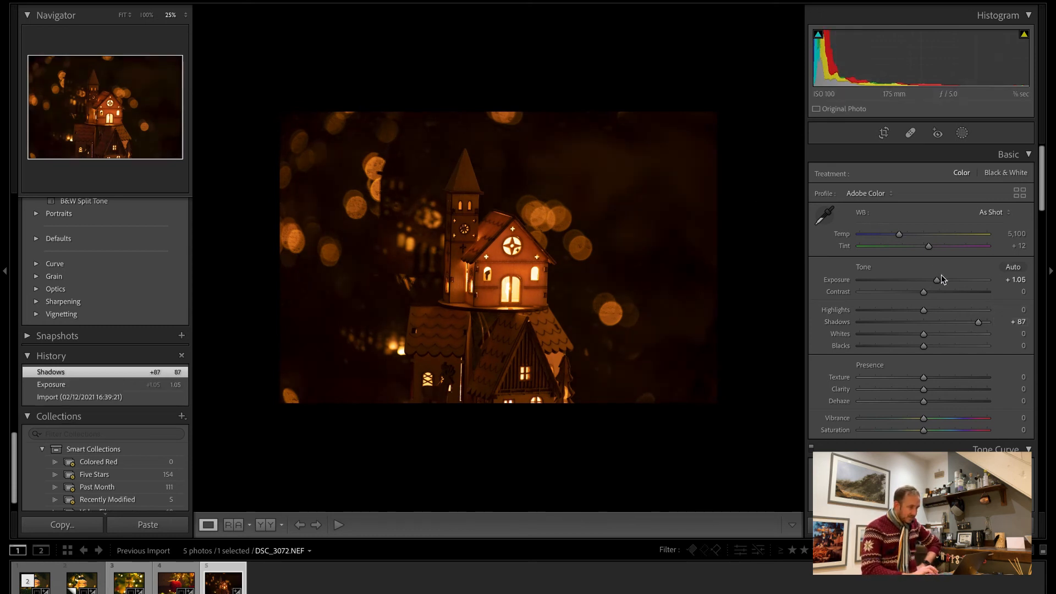
{"action": "left_click_drag", "start_coordinate": [940, 280], "coordinate": [899, 316]}
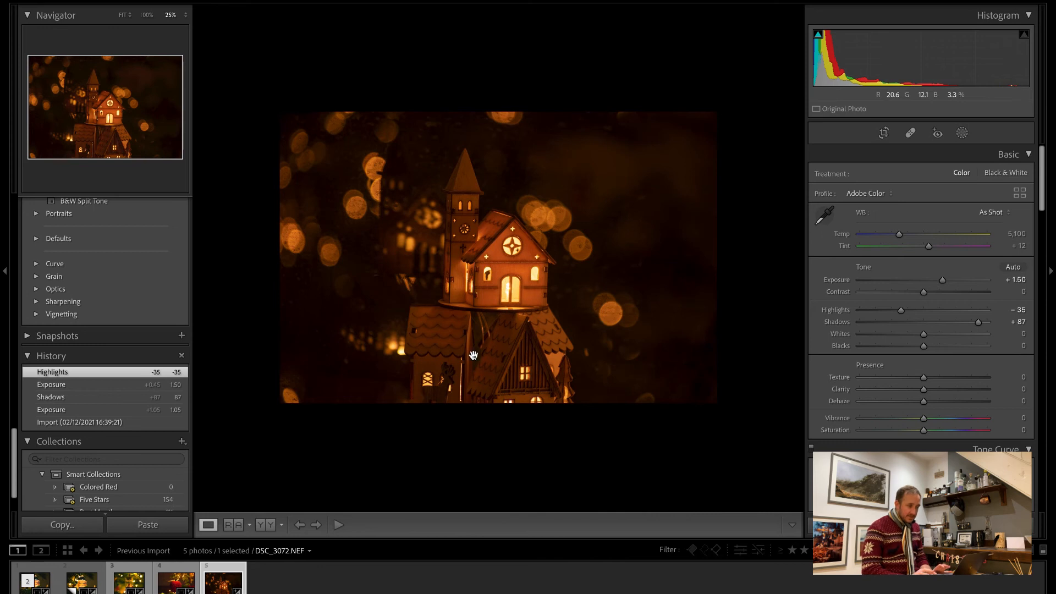
Straighten the house photo with a crop angle of -1.46.
{"action": "left_click", "coordinate": [884, 134]}
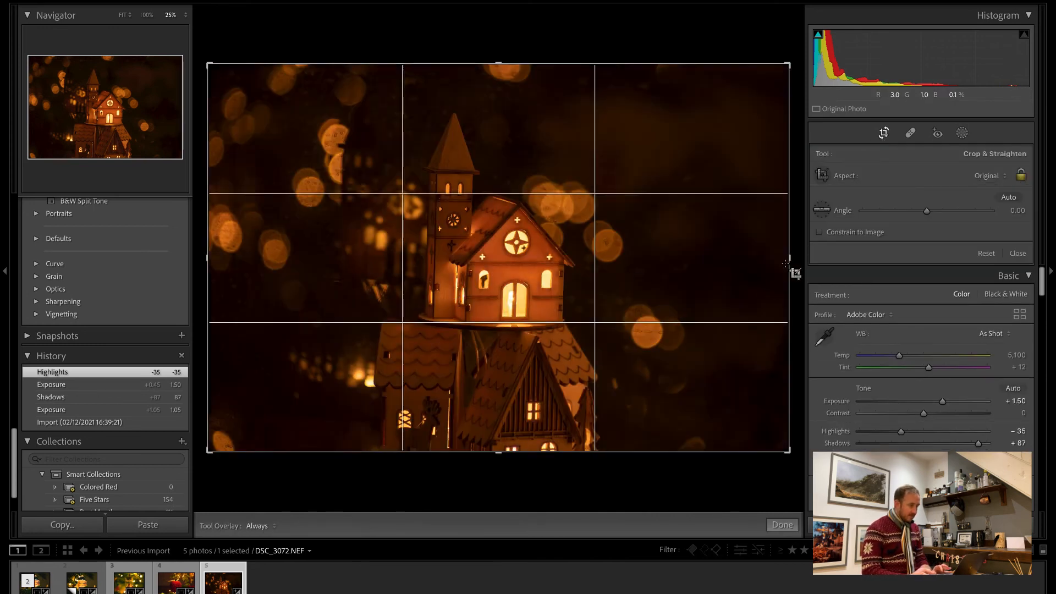
{"action": "left_click_drag", "start_coordinate": [929, 215], "coordinate": [926, 214]}
Try the 4 x 5, 5 x 7 and 16 x 9 crop ratios on the house photo, enlarging the frame each time.
{"action": "left_click", "coordinate": [985, 176]}
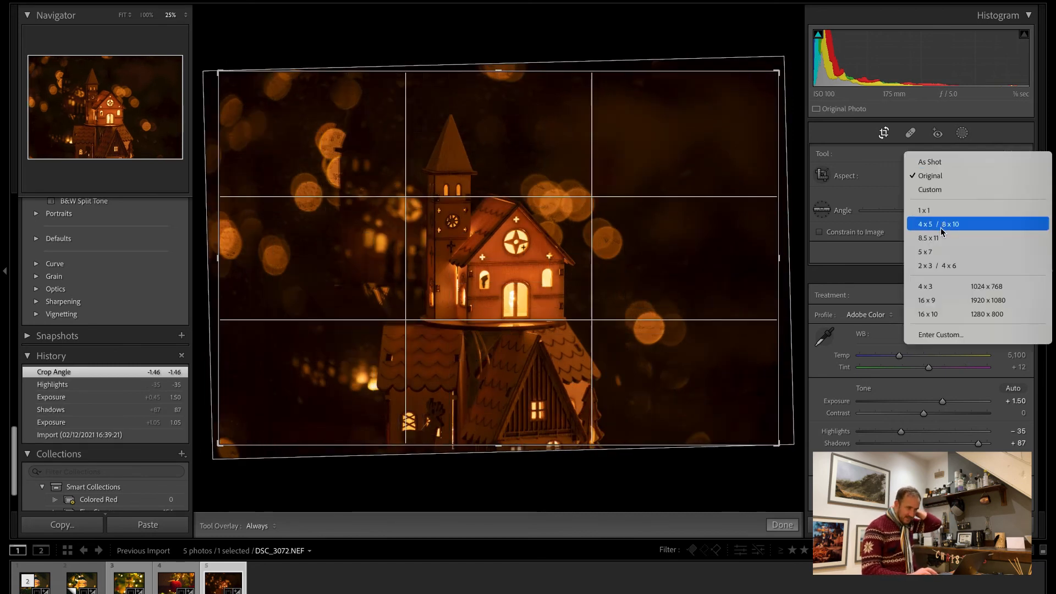
{"action": "left_click", "coordinate": [941, 225]}
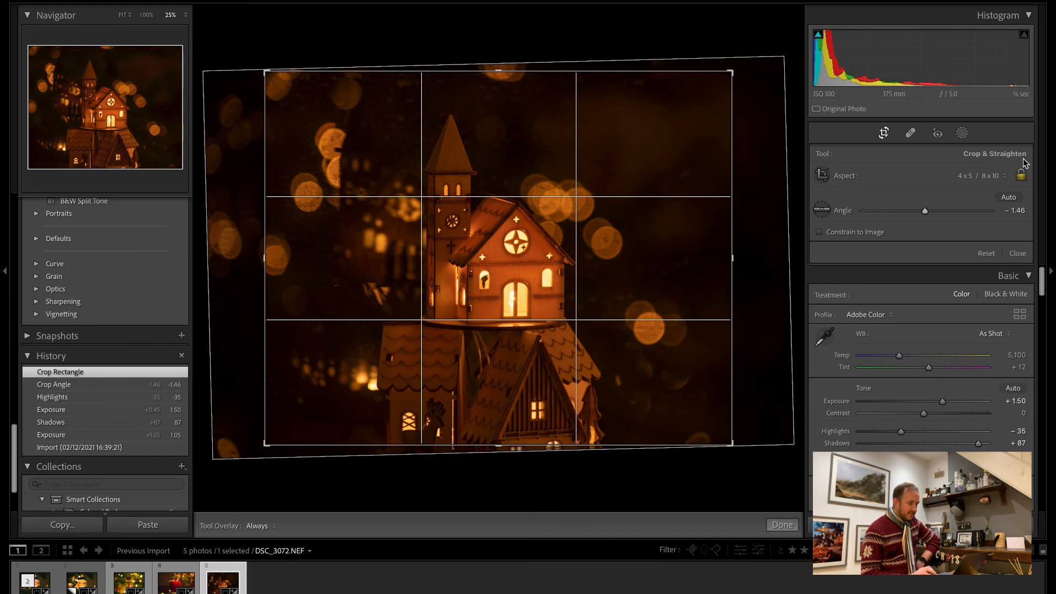
{"action": "left_click", "coordinate": [983, 182]}
{"action": "left_click", "coordinate": [981, 204]}
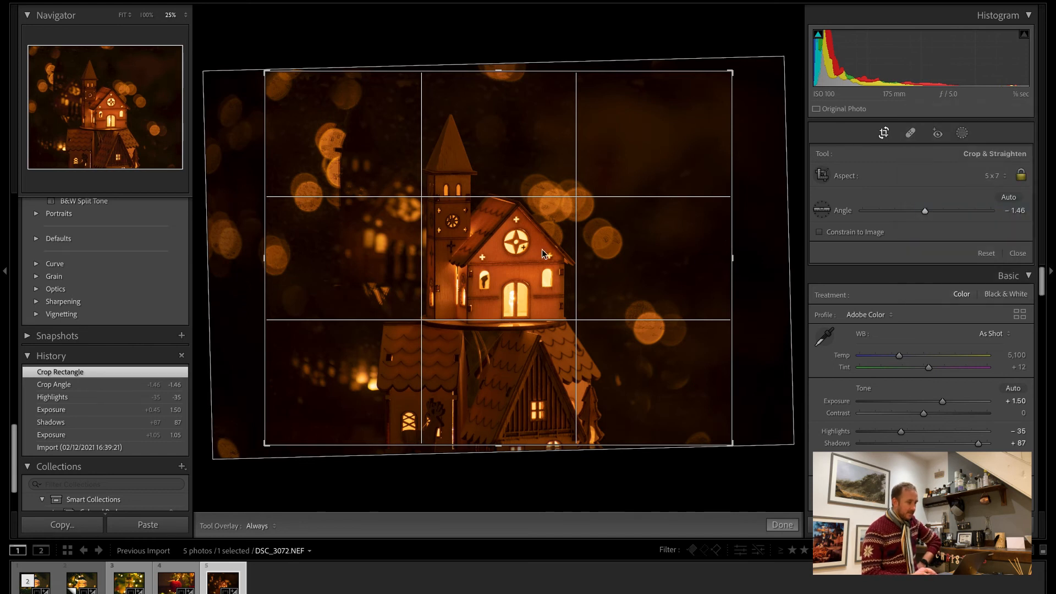
{"action": "left_click_drag", "start_coordinate": [732, 91], "coordinate": [762, 58]}
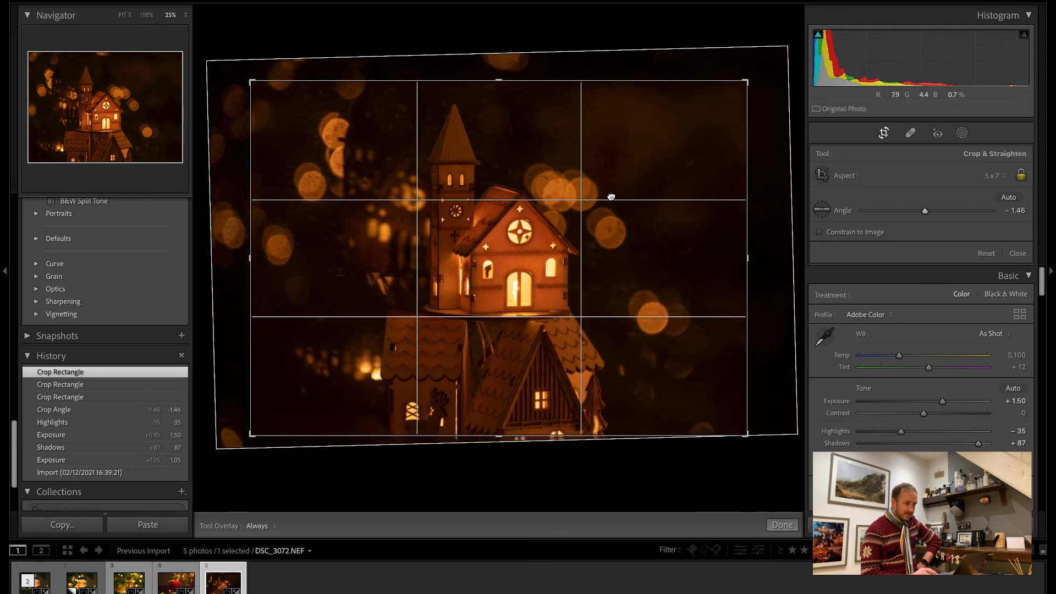
{"action": "left_click", "coordinate": [995, 176]}
{"action": "left_click", "coordinate": [766, 207]}
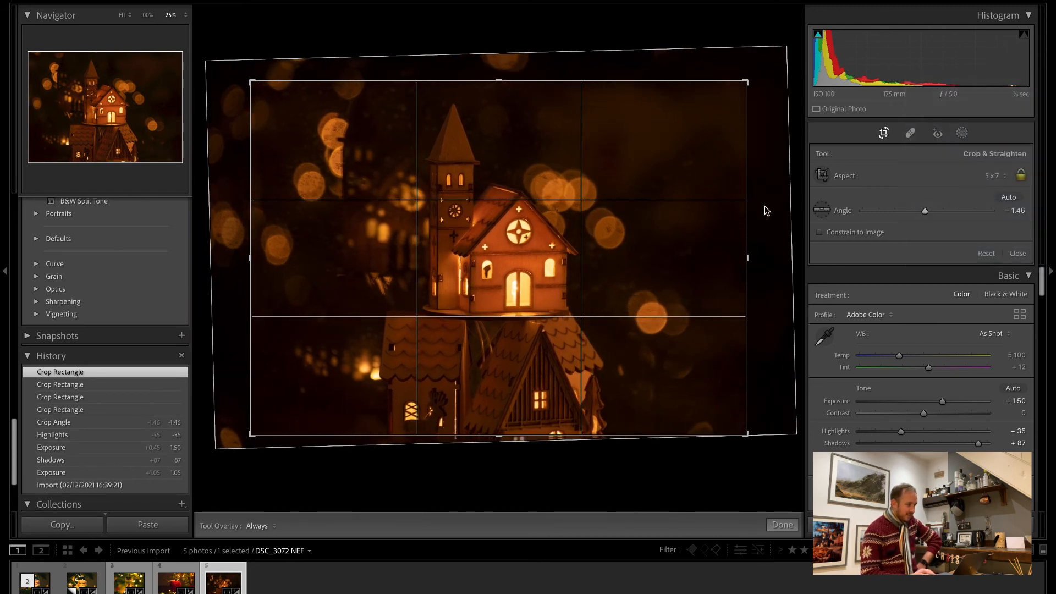
{"action": "left_click_drag", "start_coordinate": [748, 118], "coordinate": [808, 83]}
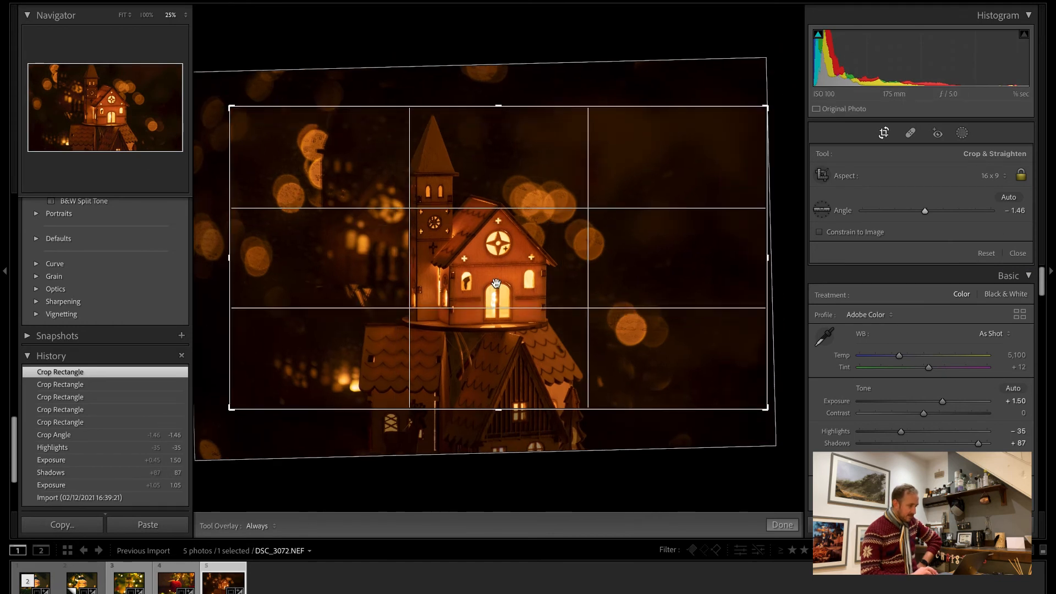
{"action": "left_click_drag", "start_coordinate": [231, 408], "coordinate": [174, 493]}
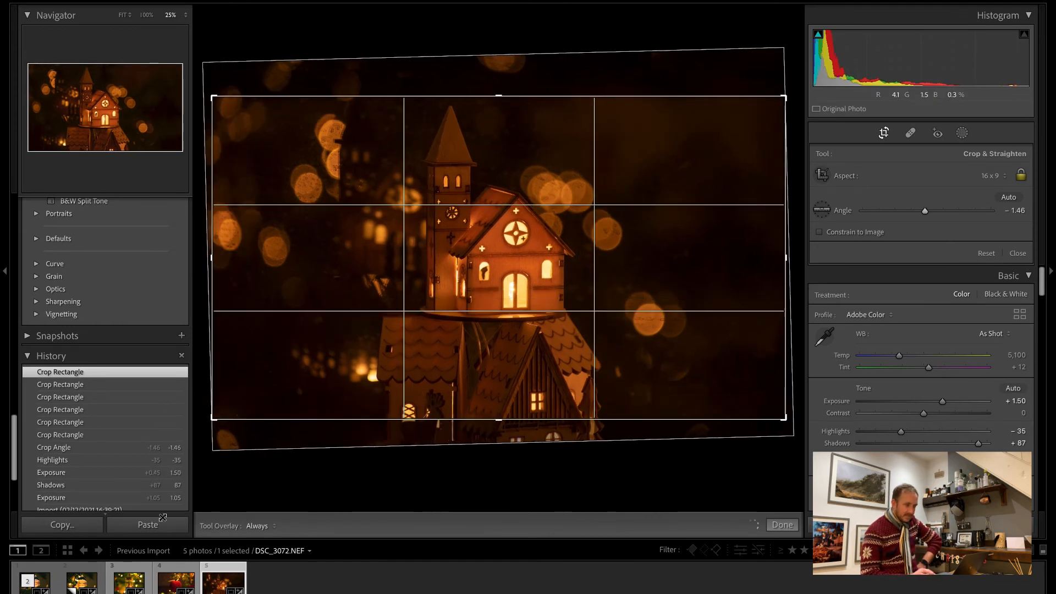
Crop the house photo to a 16 x 10 ratio, position the frame around the house and apply the crop.
{"action": "left_click", "coordinate": [993, 176]}
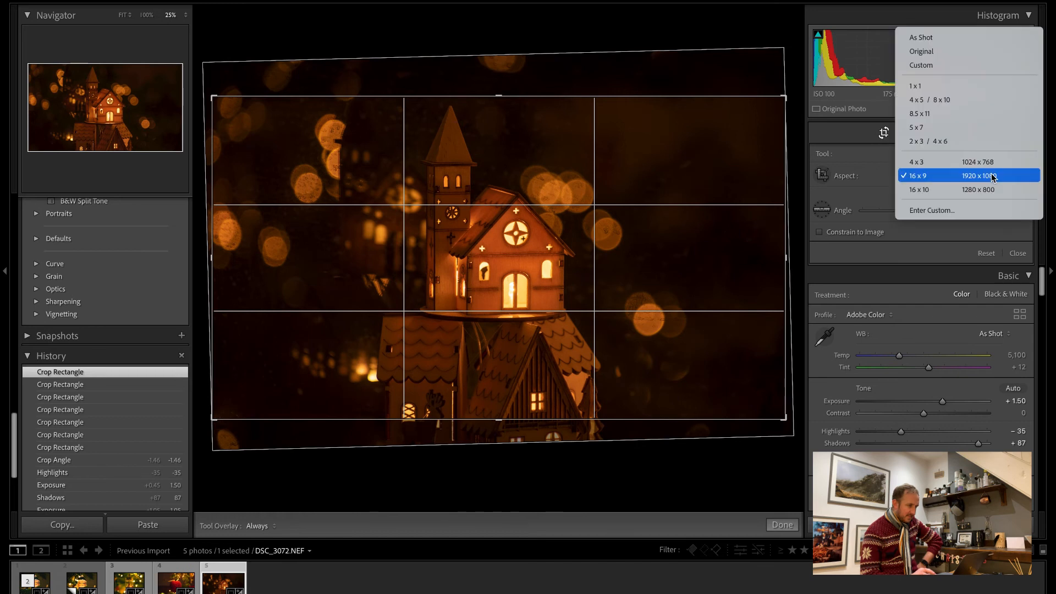
{"action": "left_click", "coordinate": [974, 190]}
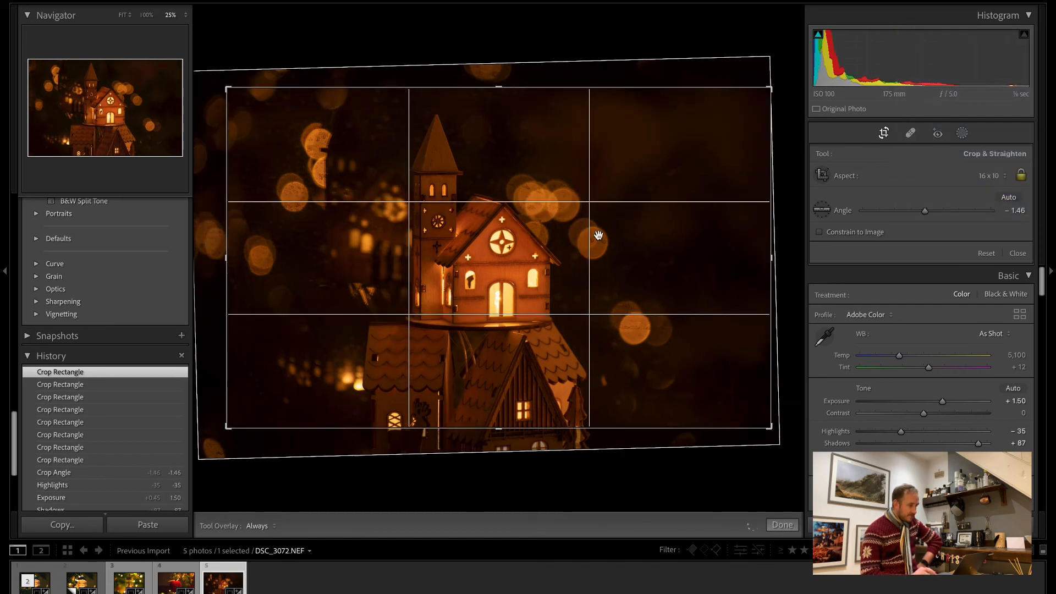
{"action": "mouse_move", "coordinate": [609, 233]}
{"action": "left_mouse_down"}
{"action": "mouse_move", "coordinate": [628, 222]}
{"action": "mouse_move", "coordinate": [617, 223]}
{"action": "left_mouse_up"}
{"action": "left_click_drag", "start_coordinate": [725, 208], "coordinate": [710, 201]}
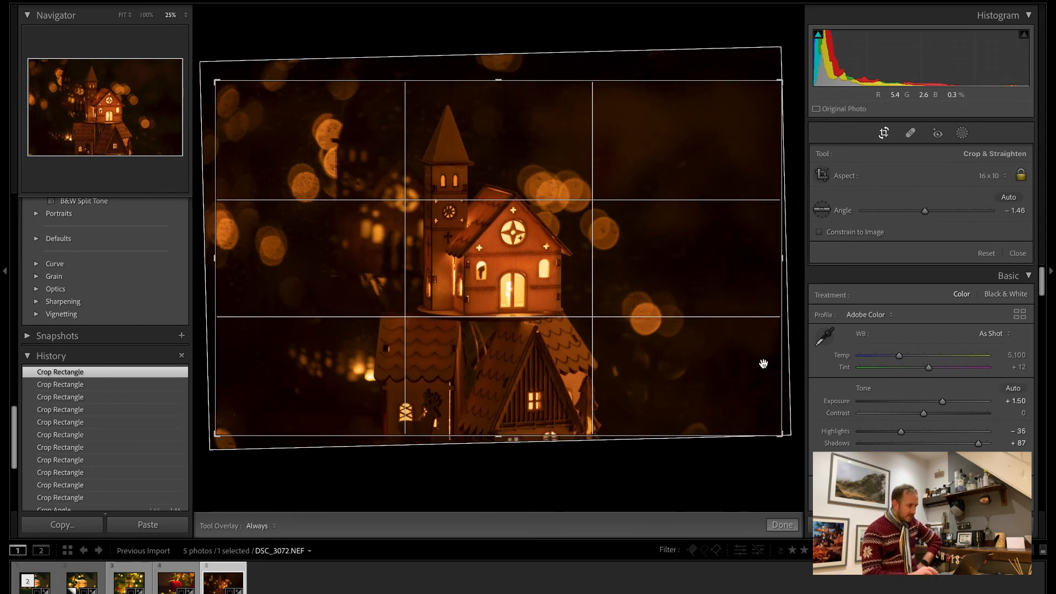
{"action": "left_click", "coordinate": [781, 524]}
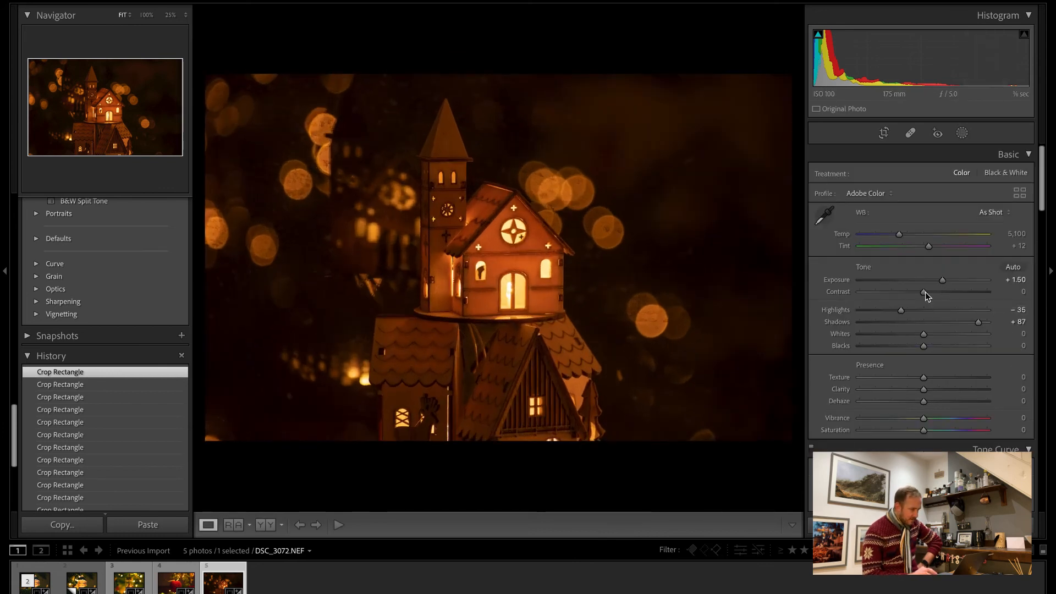
Set the contrast to +18 and shape an S-shaped point curve with a lifted black point and an upper point at input 203, output 214.
{"action": "left_click_drag", "start_coordinate": [926, 293], "coordinate": [936, 293]}
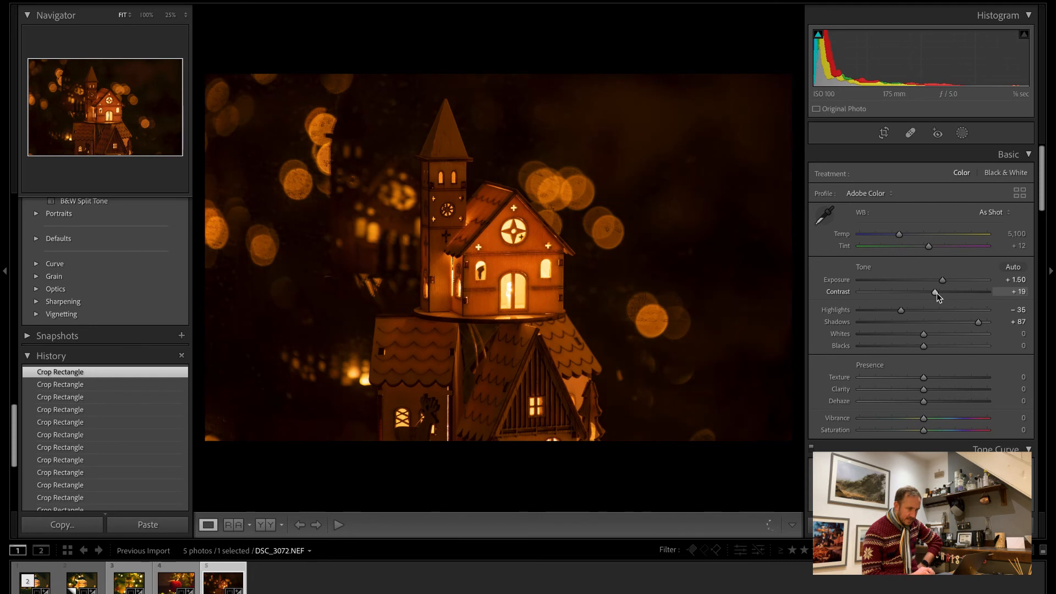
{"action": "scroll", "coordinate": [914, 397], "scroll_direction": "down", "scroll_amount": 5}
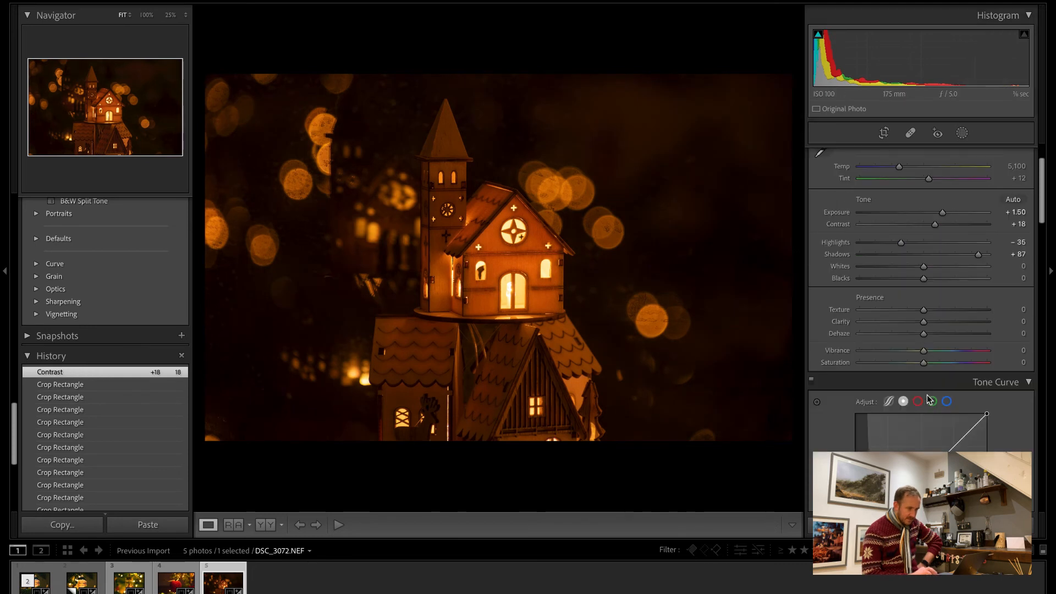
{"action": "left_click_drag", "start_coordinate": [885, 407], "coordinate": [857, 427]}
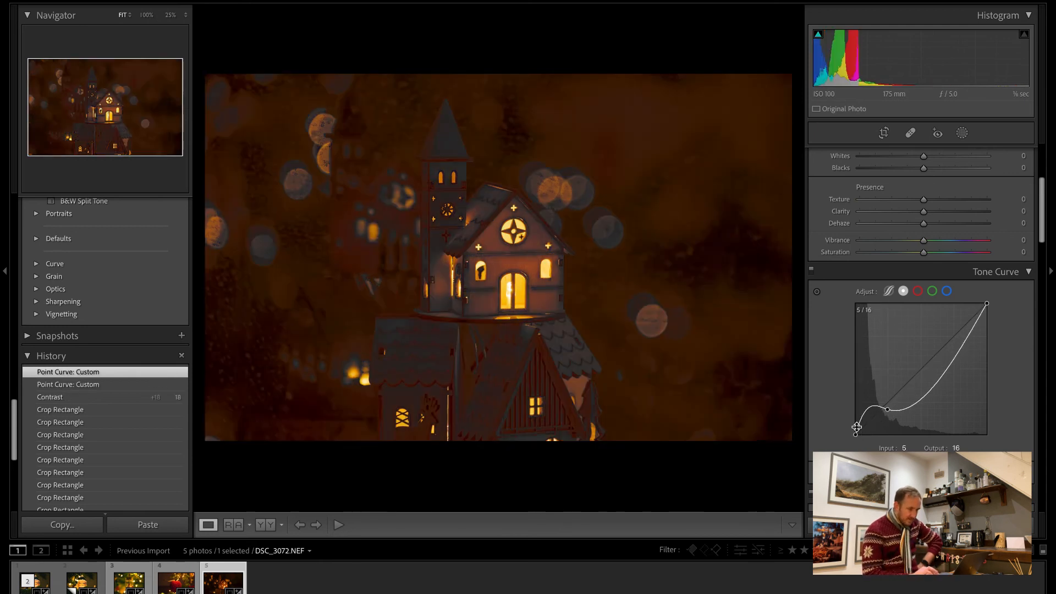
{"action": "key", "text": "ctrl+z"}
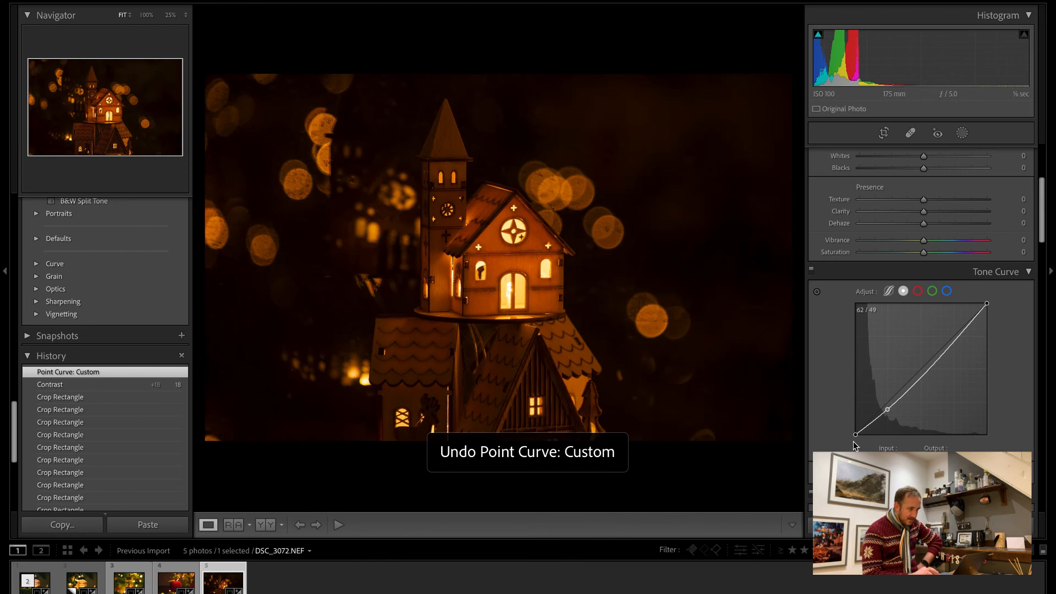
{"action": "left_click", "coordinate": [932, 359]}
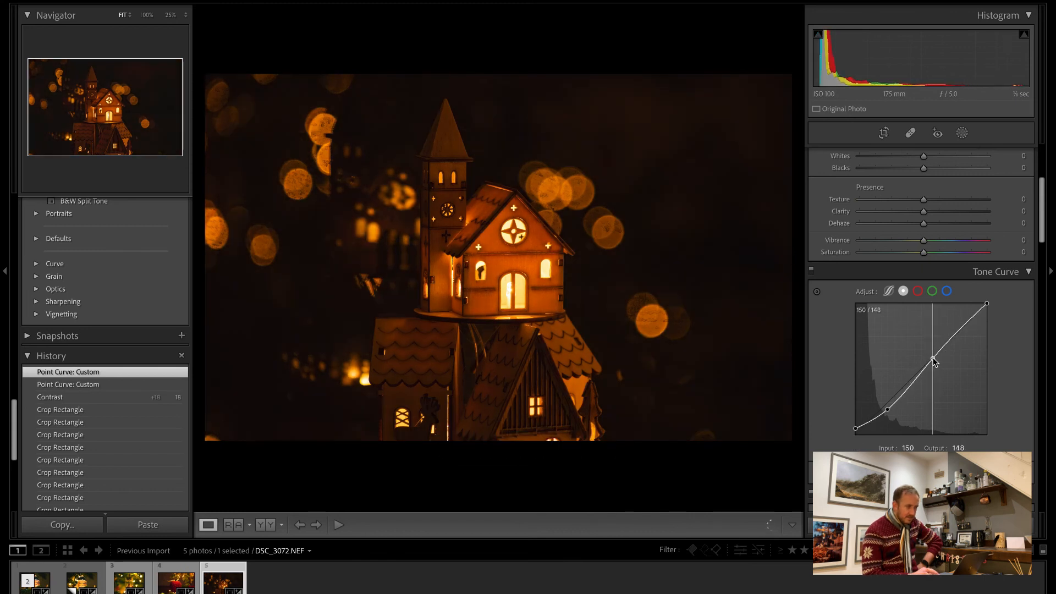
{"action": "left_click_drag", "start_coordinate": [963, 329], "coordinate": [960, 324]}
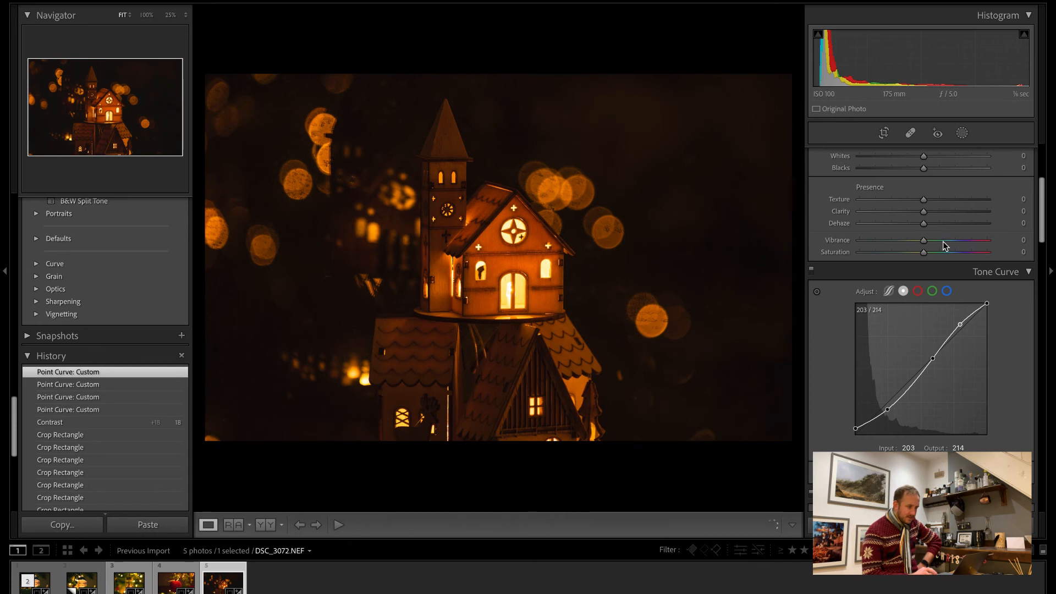
Set exposure to +1.95, highlights to -53 and shadows to +100, and compare the house photo with its unedited state.
{"action": "scroll", "coordinate": [943, 241], "scroll_direction": "up", "scroll_amount": 5}
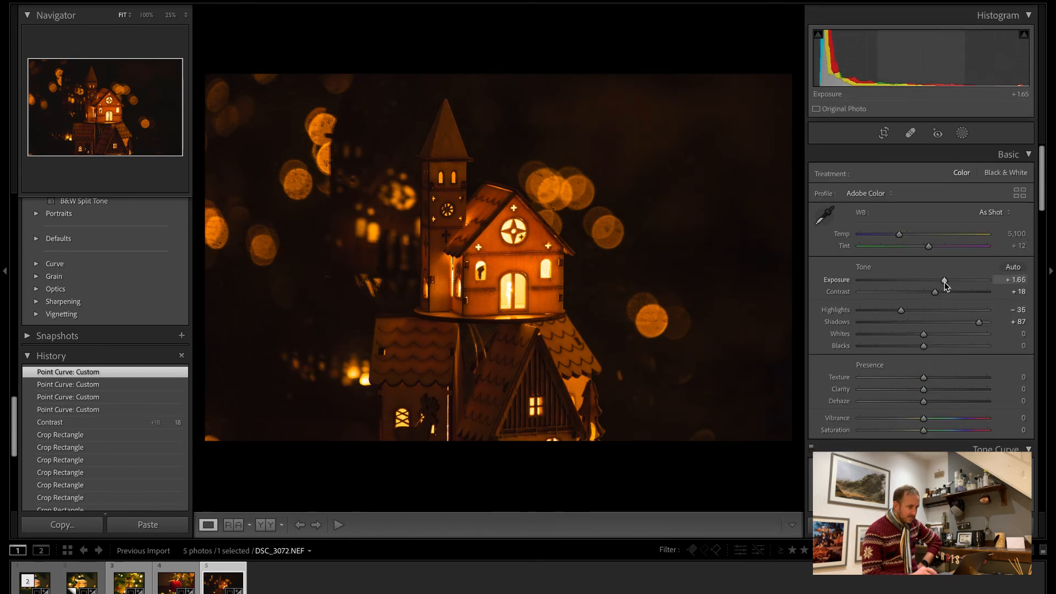
{"action": "left_click_drag", "start_coordinate": [945, 282], "coordinate": [948, 281]}
{"action": "left_click_drag", "start_coordinate": [903, 311], "coordinate": [891, 312]}
{"action": "left_click_drag", "start_coordinate": [979, 322], "coordinate": [998, 323]}
{"action": "key", "text": "backslash"}
{"action": "key", "text": "backslash"}
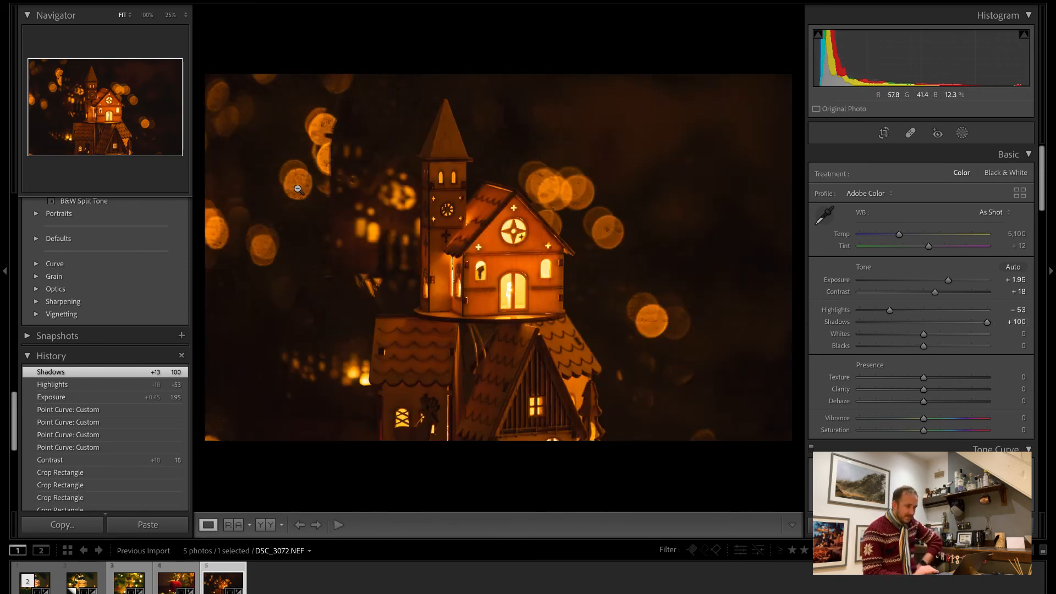
Set blacks to +22, yellow hue to -11, orange hue and luminance to +8, and warm the temperature to 6,414.
{"action": "left_click_drag", "start_coordinate": [924, 346], "coordinate": [939, 344]}
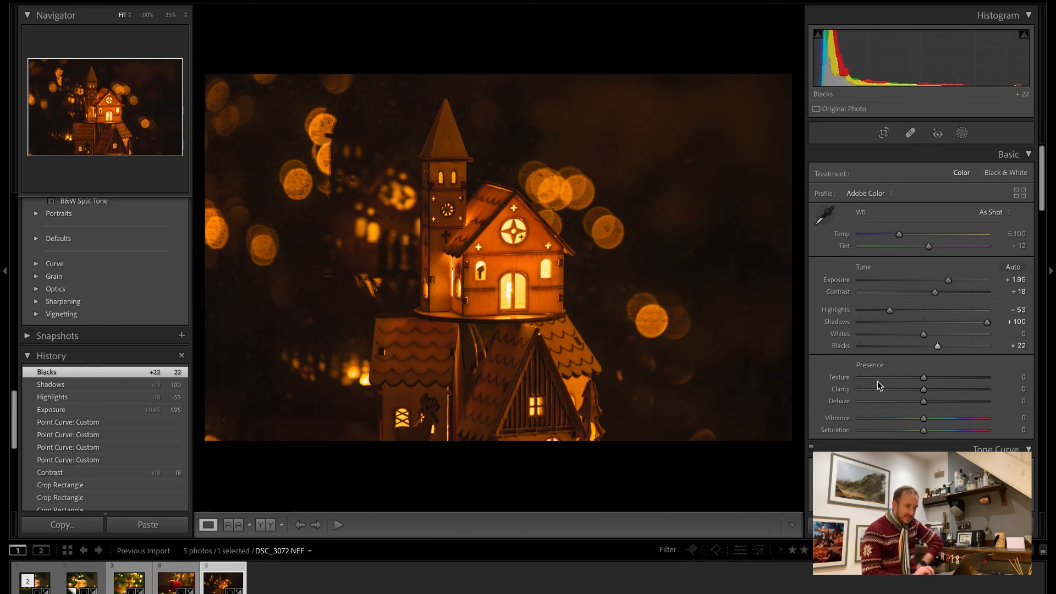
{"action": "scroll", "coordinate": [877, 384], "scroll_direction": "down", "scroll_amount": 5}
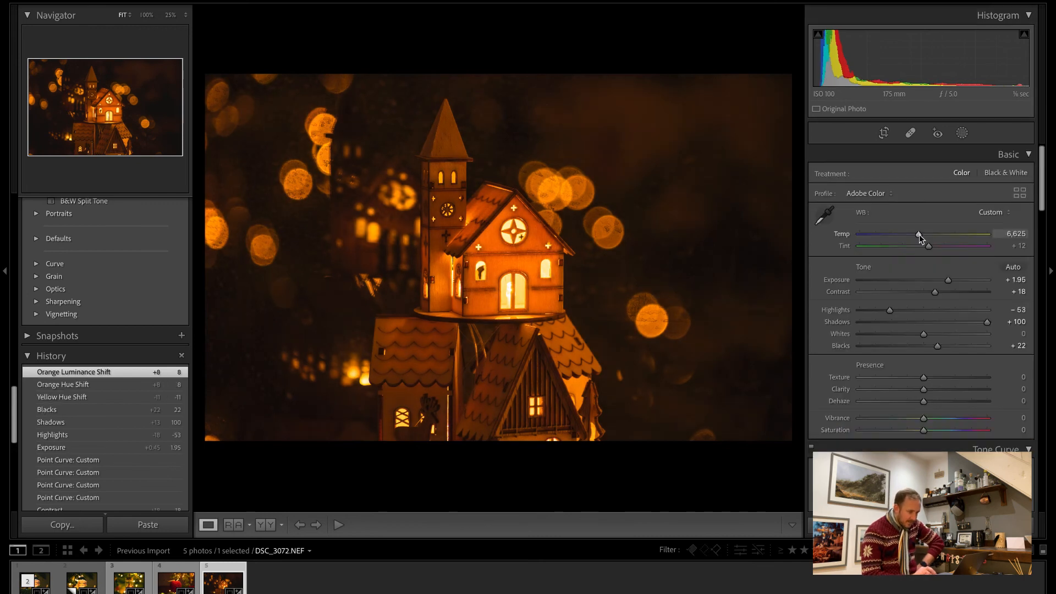
{"action": "left_click_drag", "start_coordinate": [917, 234], "coordinate": [916, 234]}
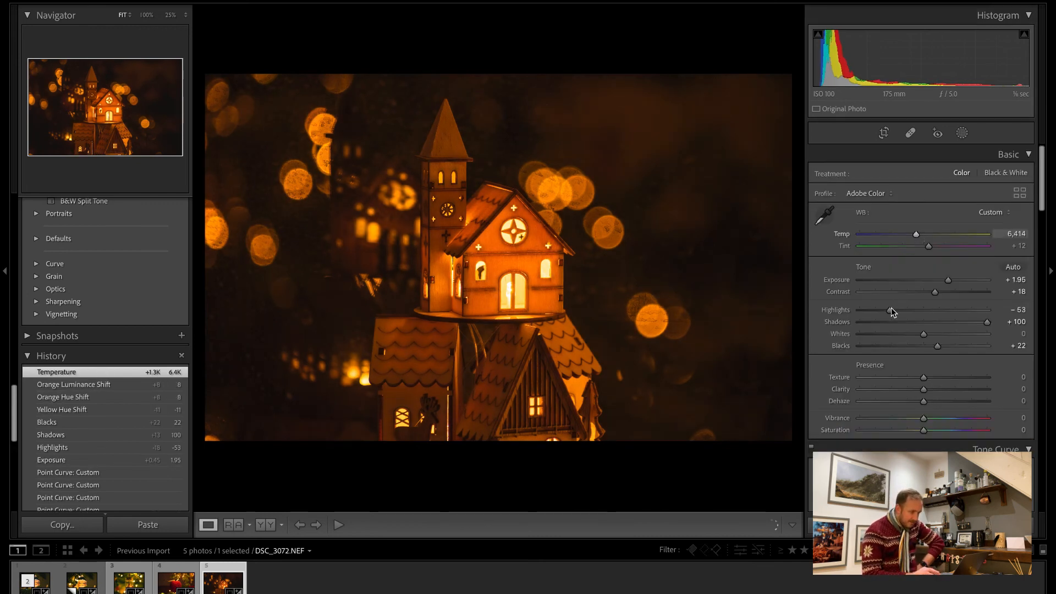
Lower the highlights to -68 to recover the bright windows, and compare the result with the unedited photo.
{"action": "left_click_drag", "start_coordinate": [892, 308], "coordinate": [884, 309]}
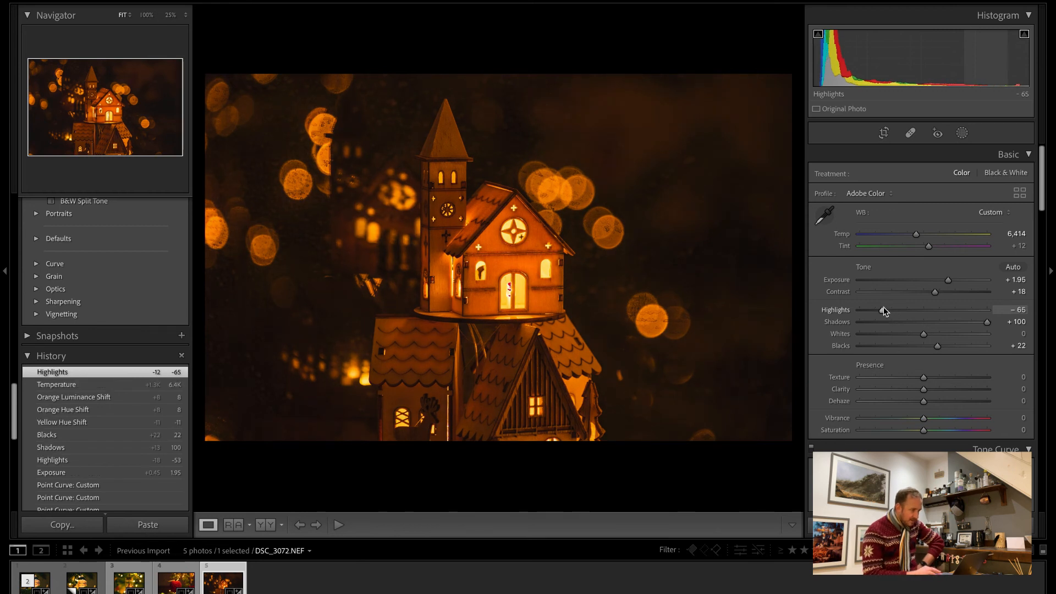
{"action": "left_click_drag", "start_coordinate": [884, 309], "coordinate": [881, 310]}
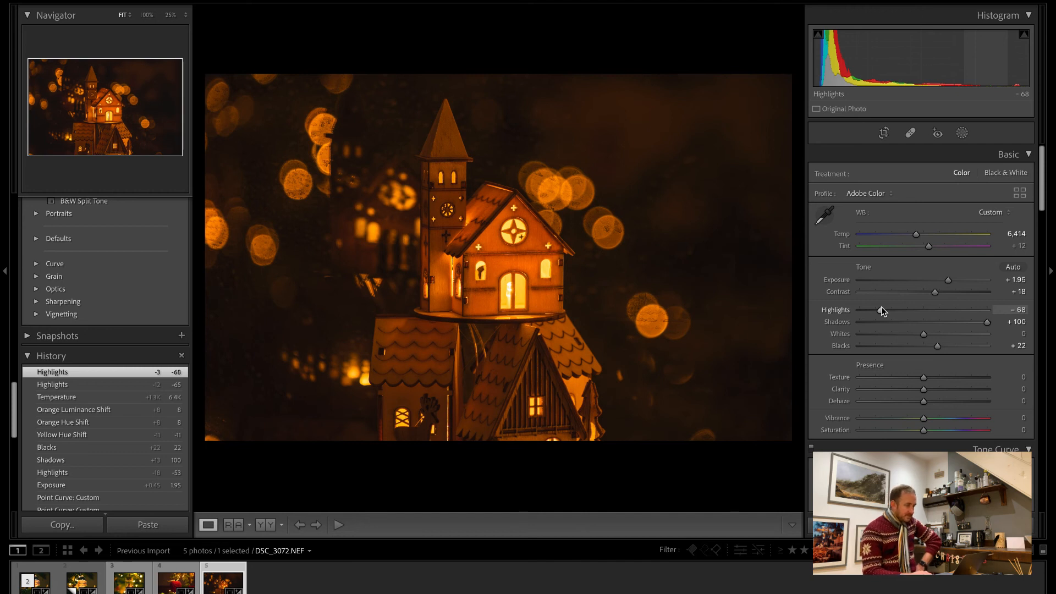
{"action": "key", "text": "backslash"}
{"action": "key", "text": "backslash"}
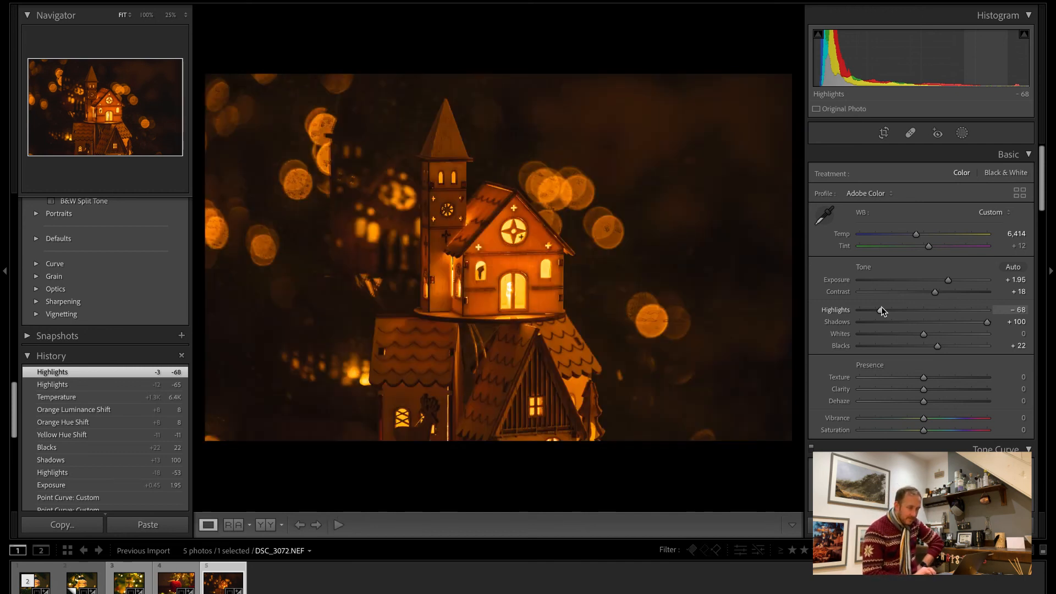
Soften the house photo with clarity at -25 and dehaze at -35.
{"action": "scroll", "coordinate": [906, 343], "scroll_direction": "down", "scroll_amount": 5}
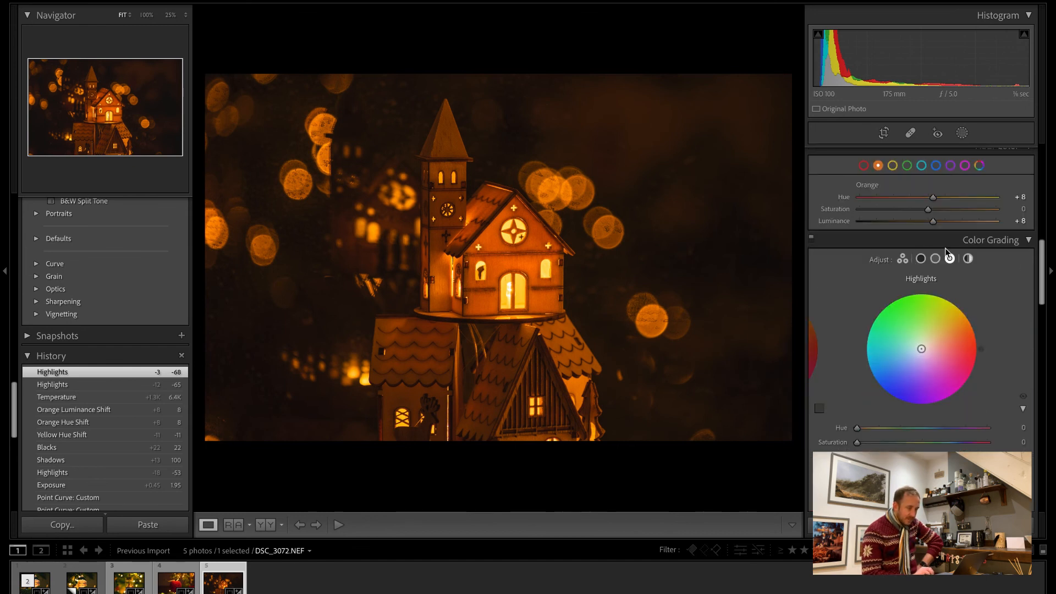
{"action": "scroll", "coordinate": [927, 363], "scroll_direction": "up", "scroll_amount": 5}
{"action": "scroll", "coordinate": [926, 363], "scroll_direction": "up", "scroll_amount": 2}
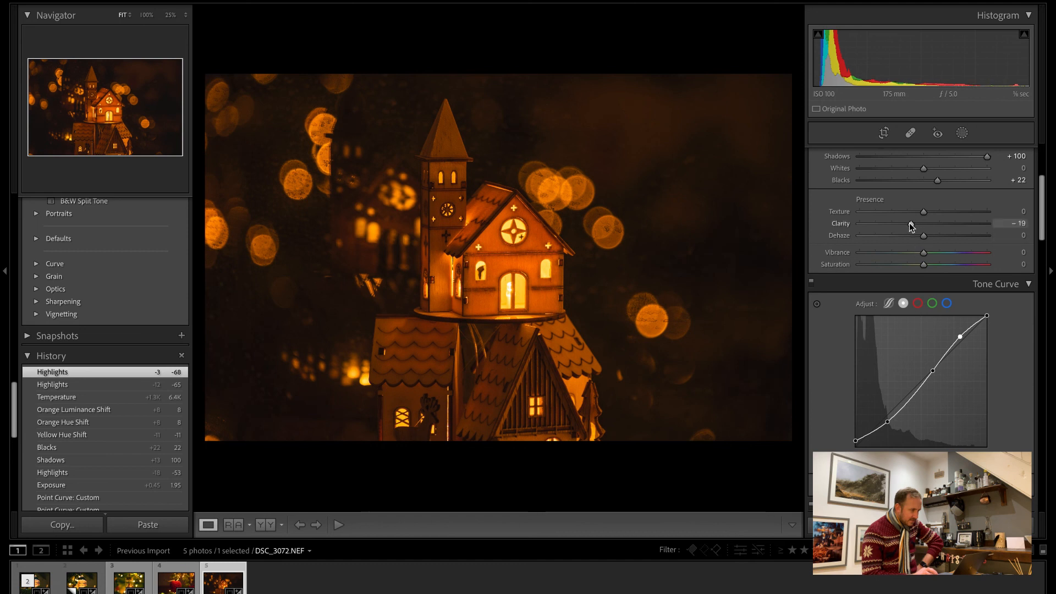
{"action": "mouse_move", "coordinate": [909, 222]}
{"action": "left_mouse_down"}
{"action": "mouse_move", "coordinate": [920, 223]}
{"action": "mouse_move", "coordinate": [901, 237]}
{"action": "left_mouse_up"}
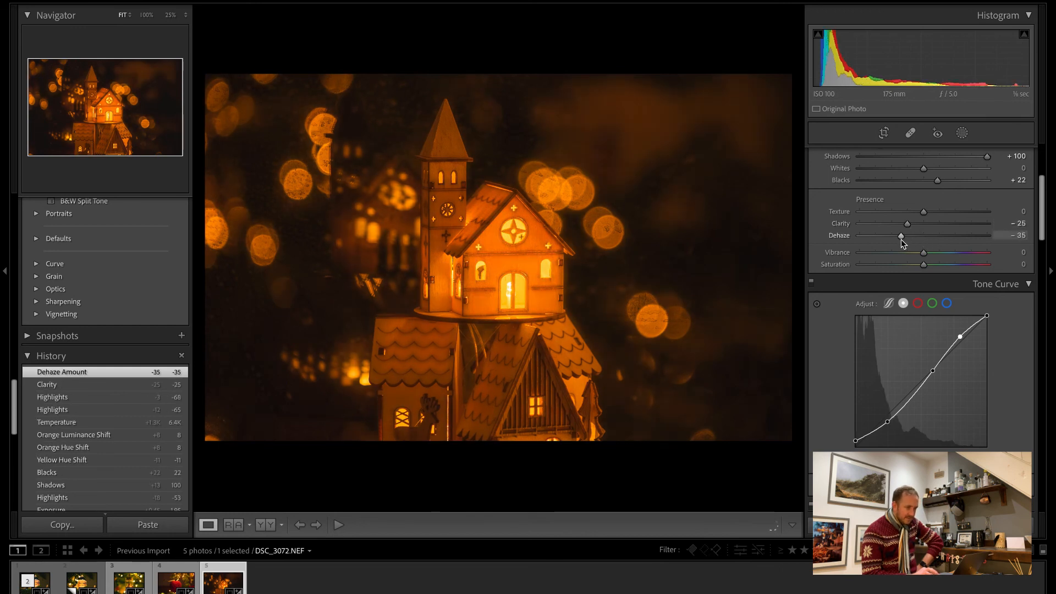
Reduce the softening haze on the house photo to dehaze -20 and compare it with the unedited photo.
{"action": "mouse_move", "coordinate": [902, 237]}
{"action": "left_mouse_down"}
{"action": "mouse_move", "coordinate": [923, 238]}
{"action": "mouse_move", "coordinate": [912, 243]}
{"action": "left_mouse_up"}
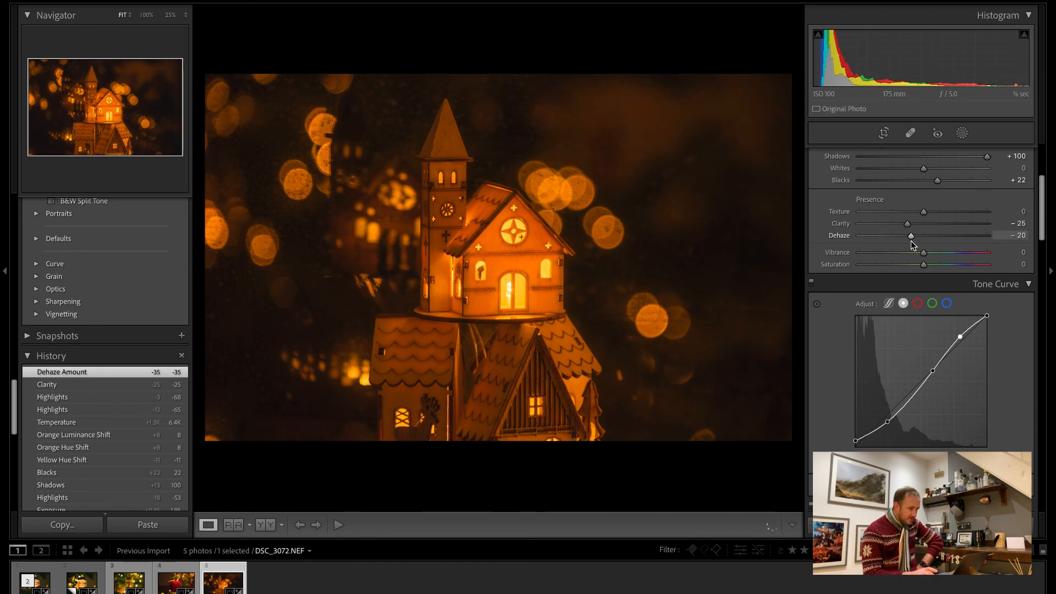
{"action": "key", "text": "backslash"}
{"action": "key", "text": "backslash"}
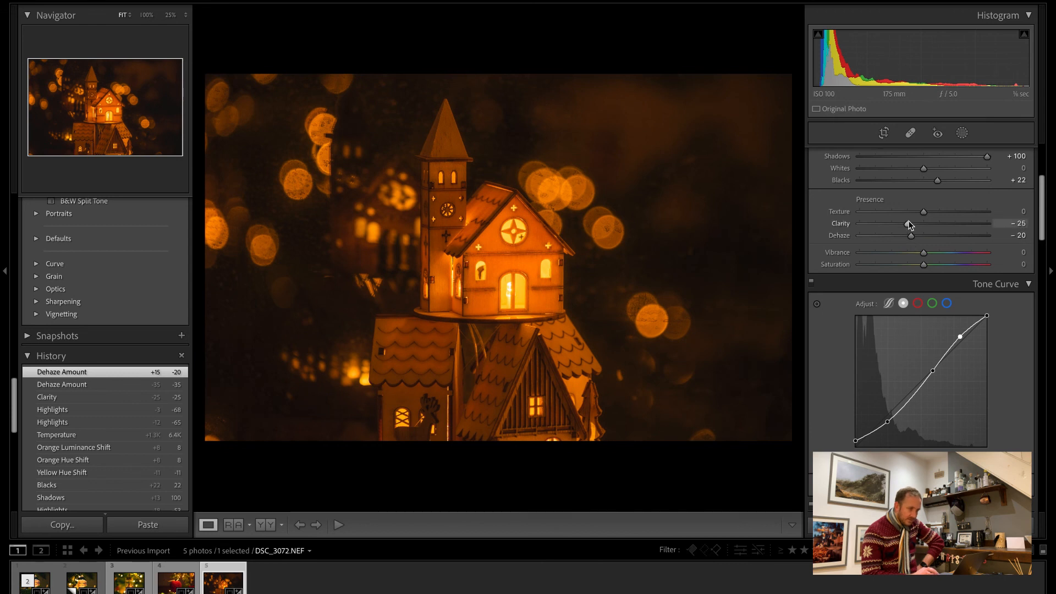
Lower the highlights of the house photo to -73 to tame the glowing windows.
{"action": "scroll", "coordinate": [899, 220], "scroll_direction": "up", "scroll_amount": 5}
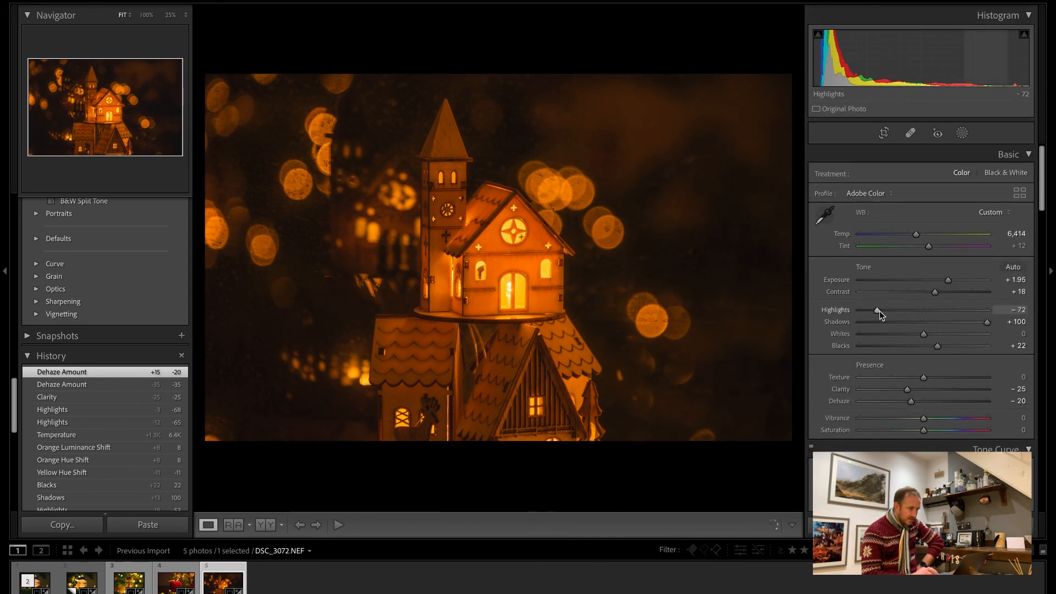
{"action": "left_click_drag", "start_coordinate": [880, 312], "coordinate": [879, 311]}
{"action": "left_click_drag", "start_coordinate": [880, 311], "coordinate": [879, 311]}
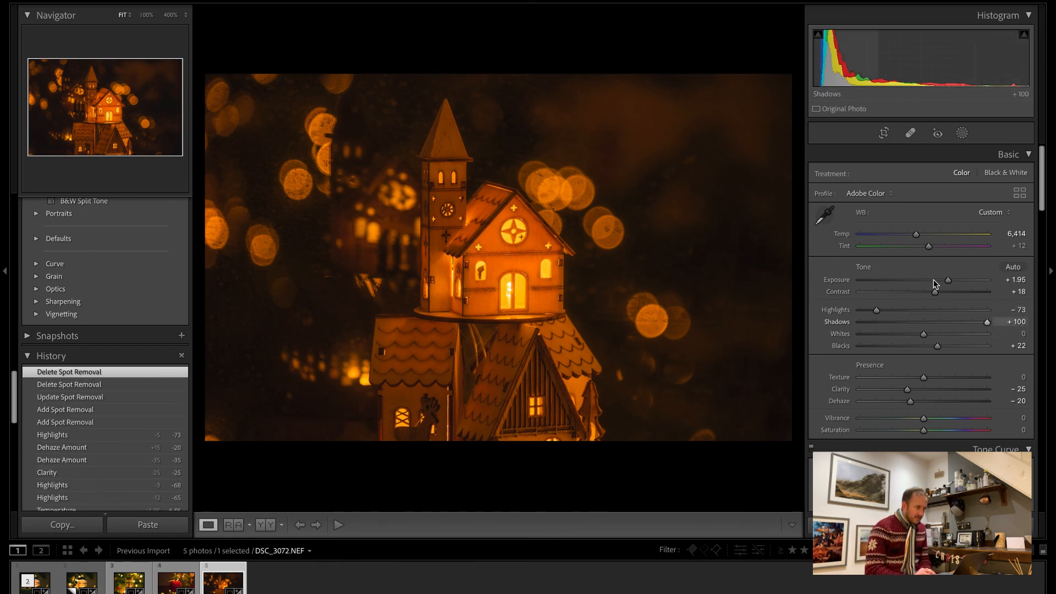
Raise the exposure of the house photo to +2.00 and compare the result with the unedited version.
{"action": "left_click_drag", "start_coordinate": [949, 282], "coordinate": [949, 282]}
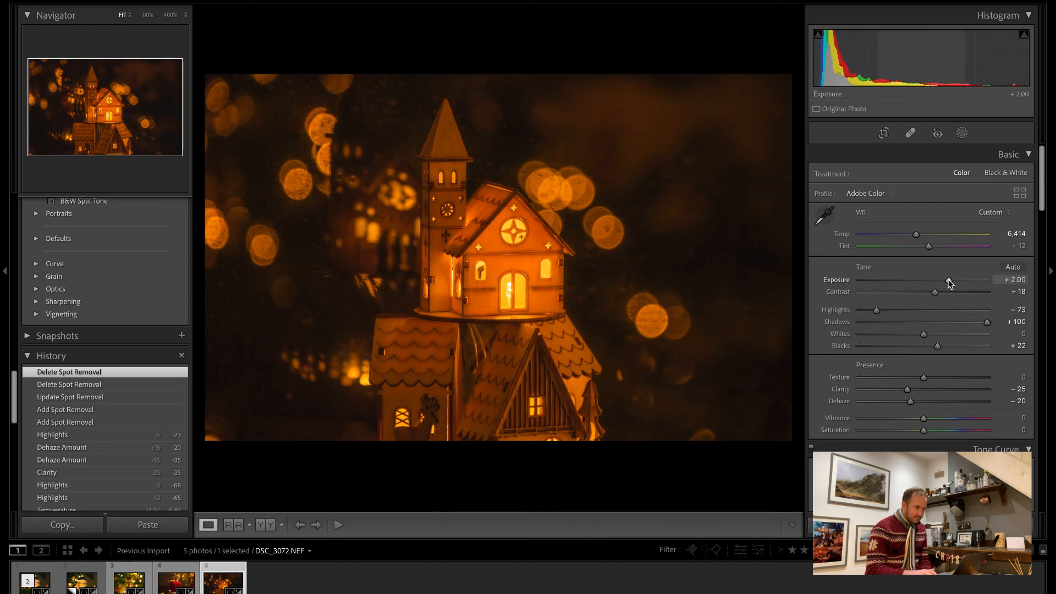
{"action": "key", "text": "backslash"}
{"action": "key", "text": "backslash"}
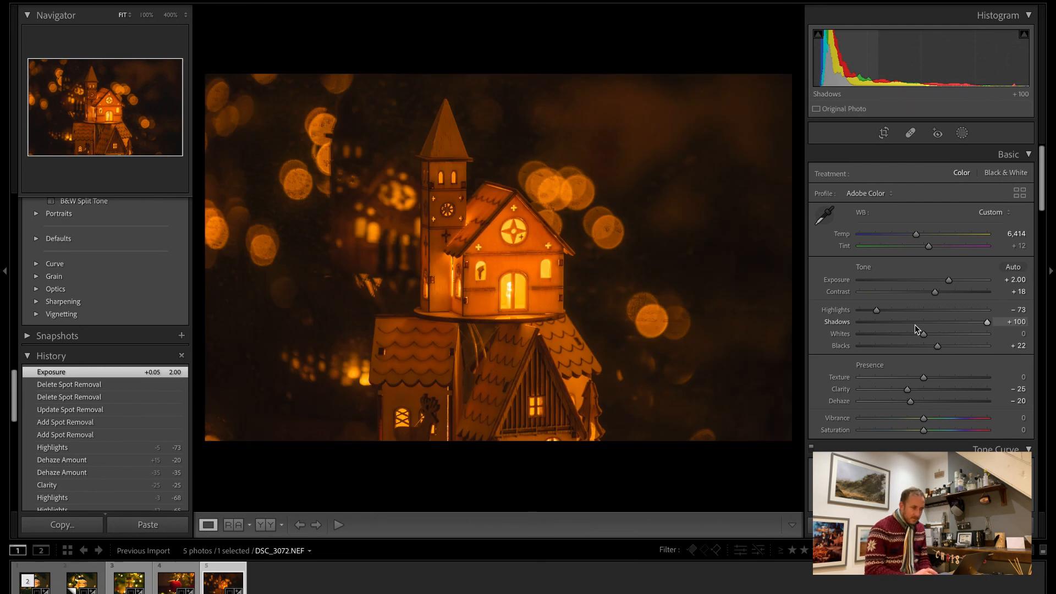